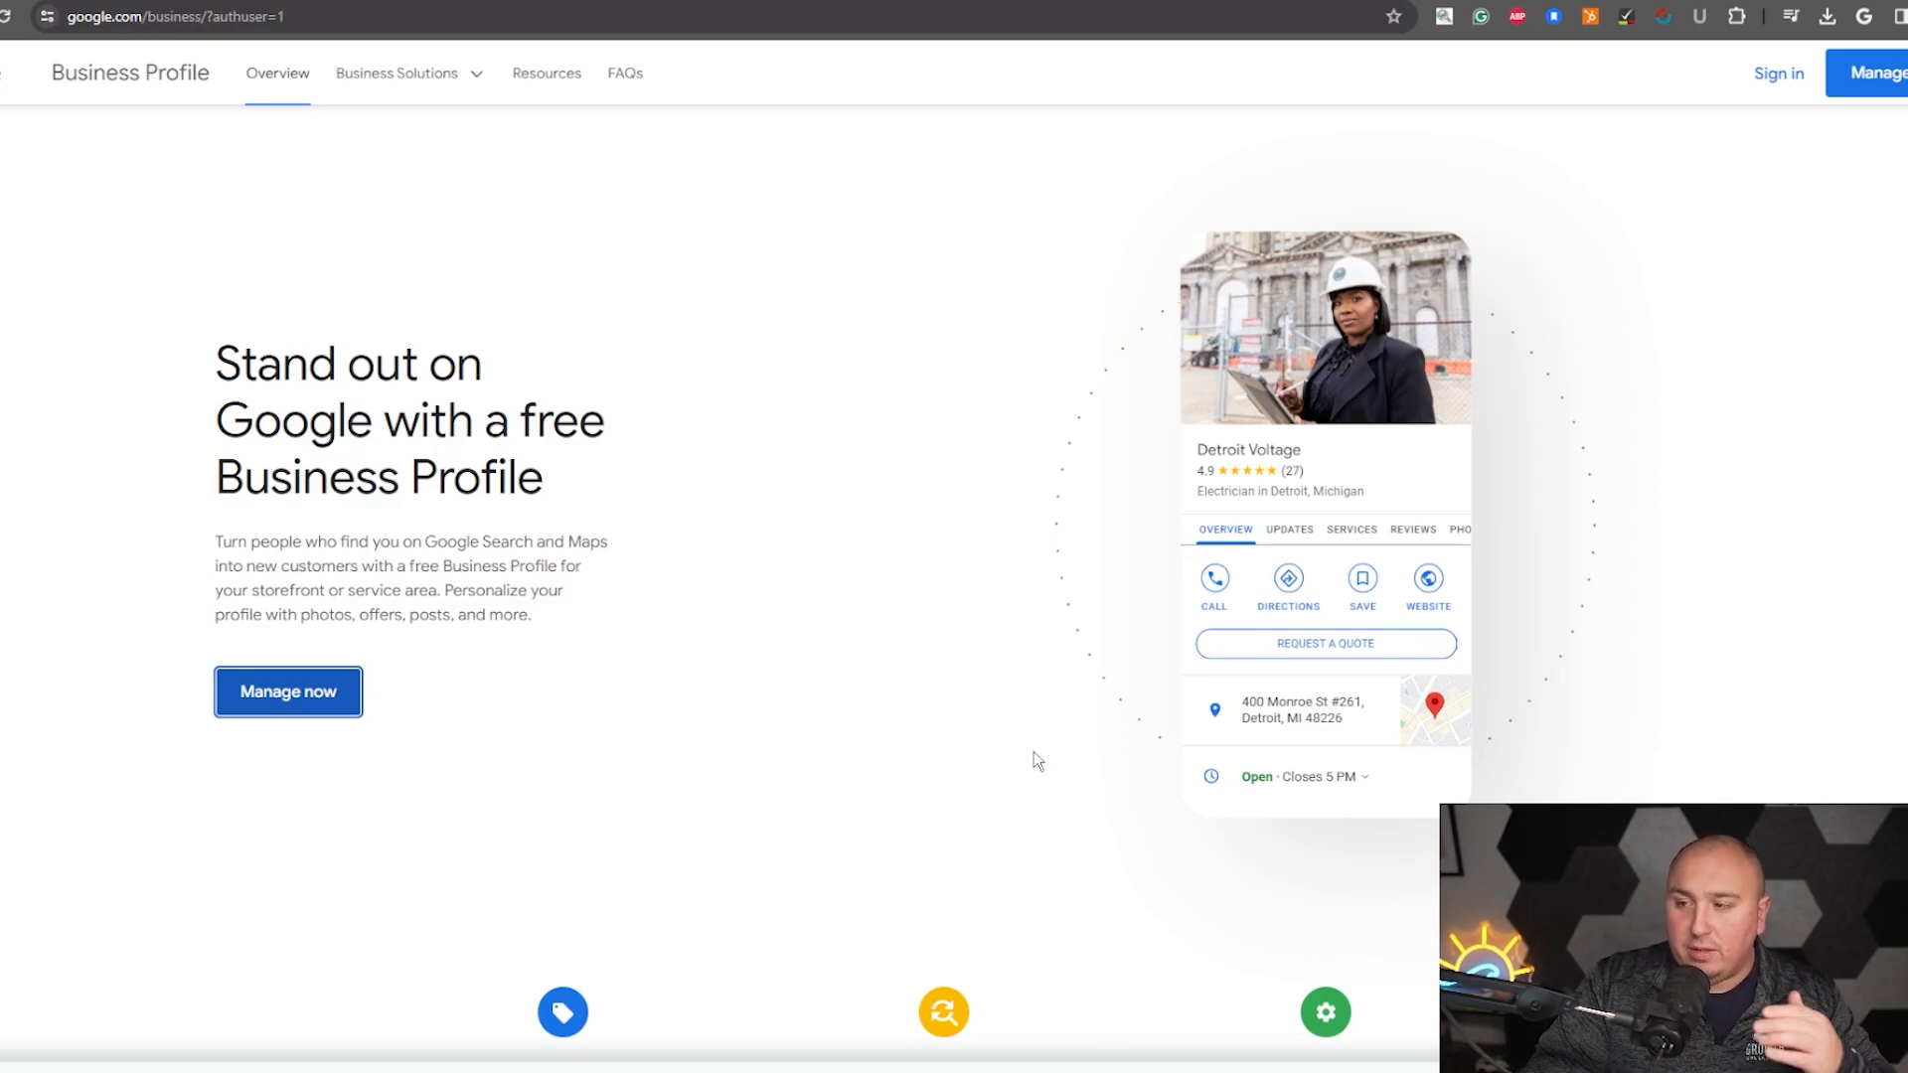
- Open the Business Profile Manager from the Business Profile page and start adding a single business
{"action": "scroll", "coordinate": [1034, 760], "scroll_direction": "down", "scroll_amount": 4}
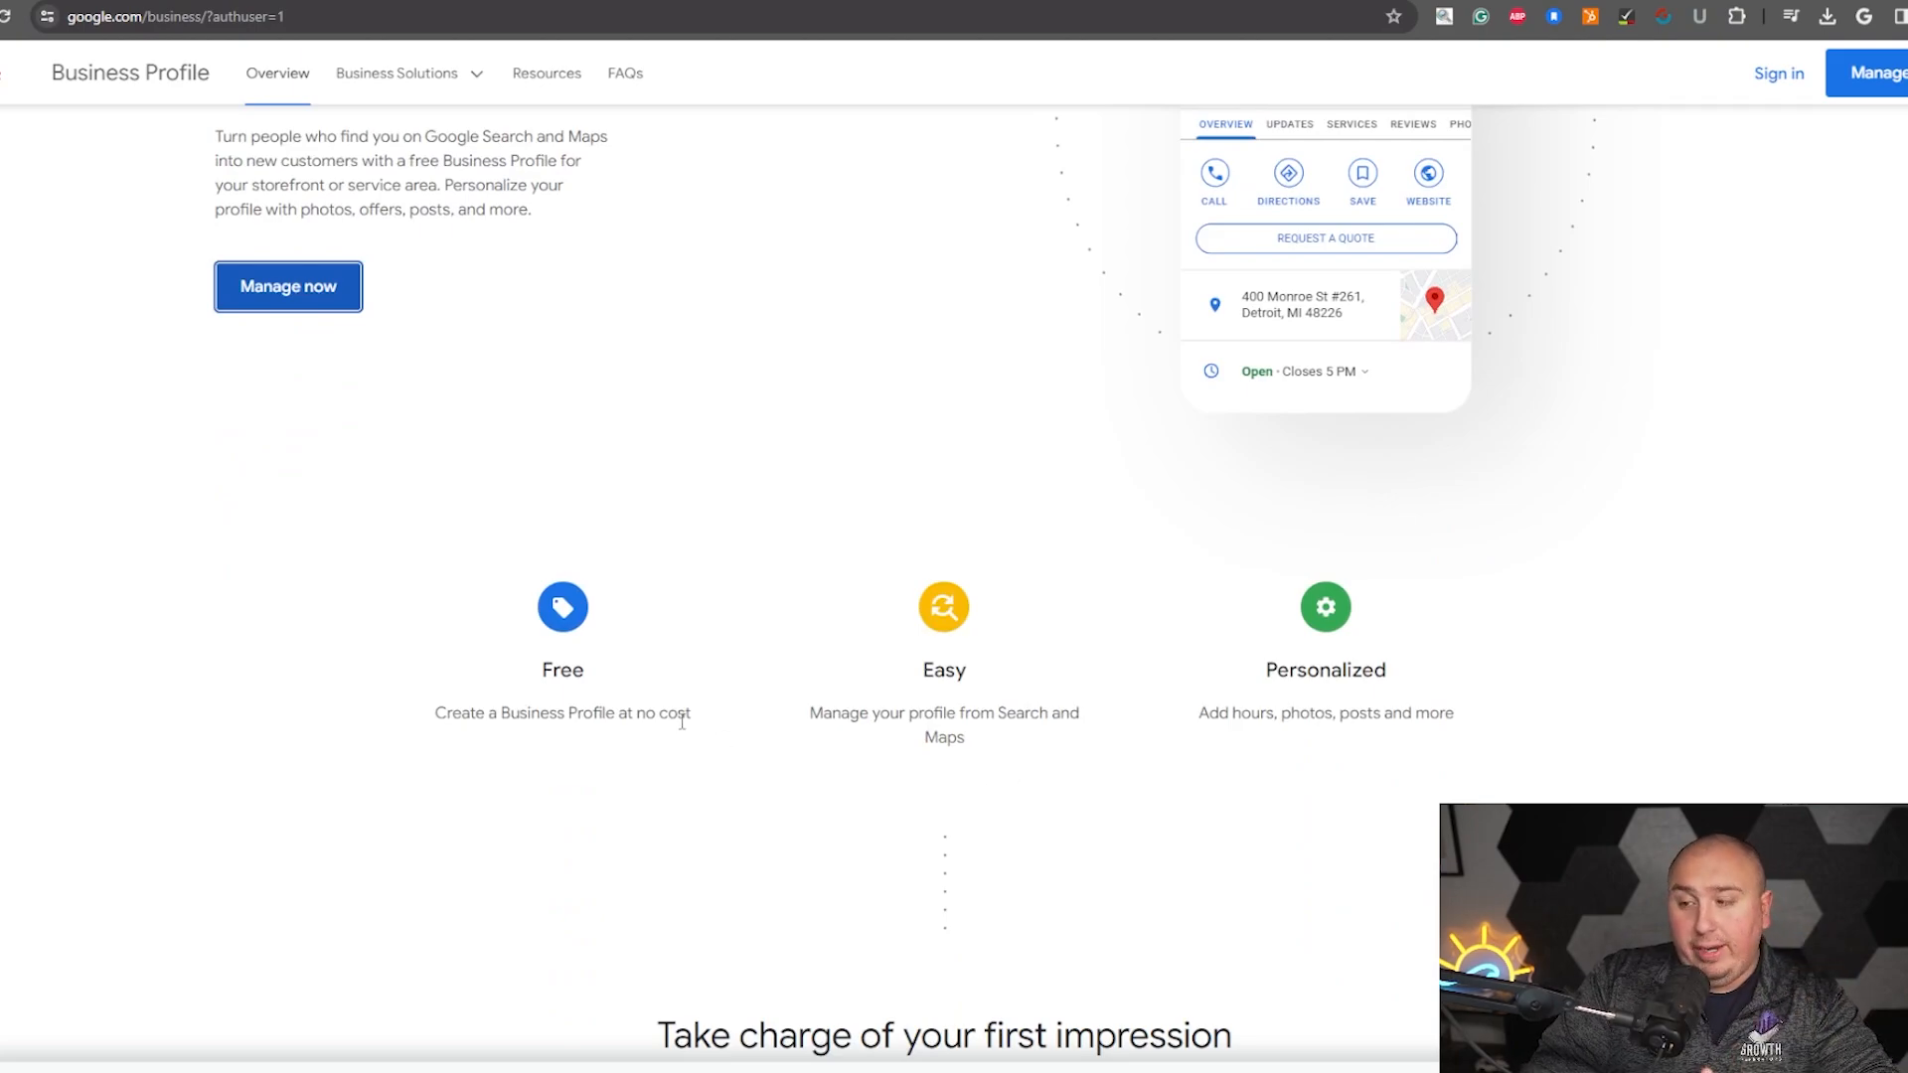
{"action": "scroll", "coordinate": [676, 737], "scroll_direction": "down", "scroll_amount": 9}
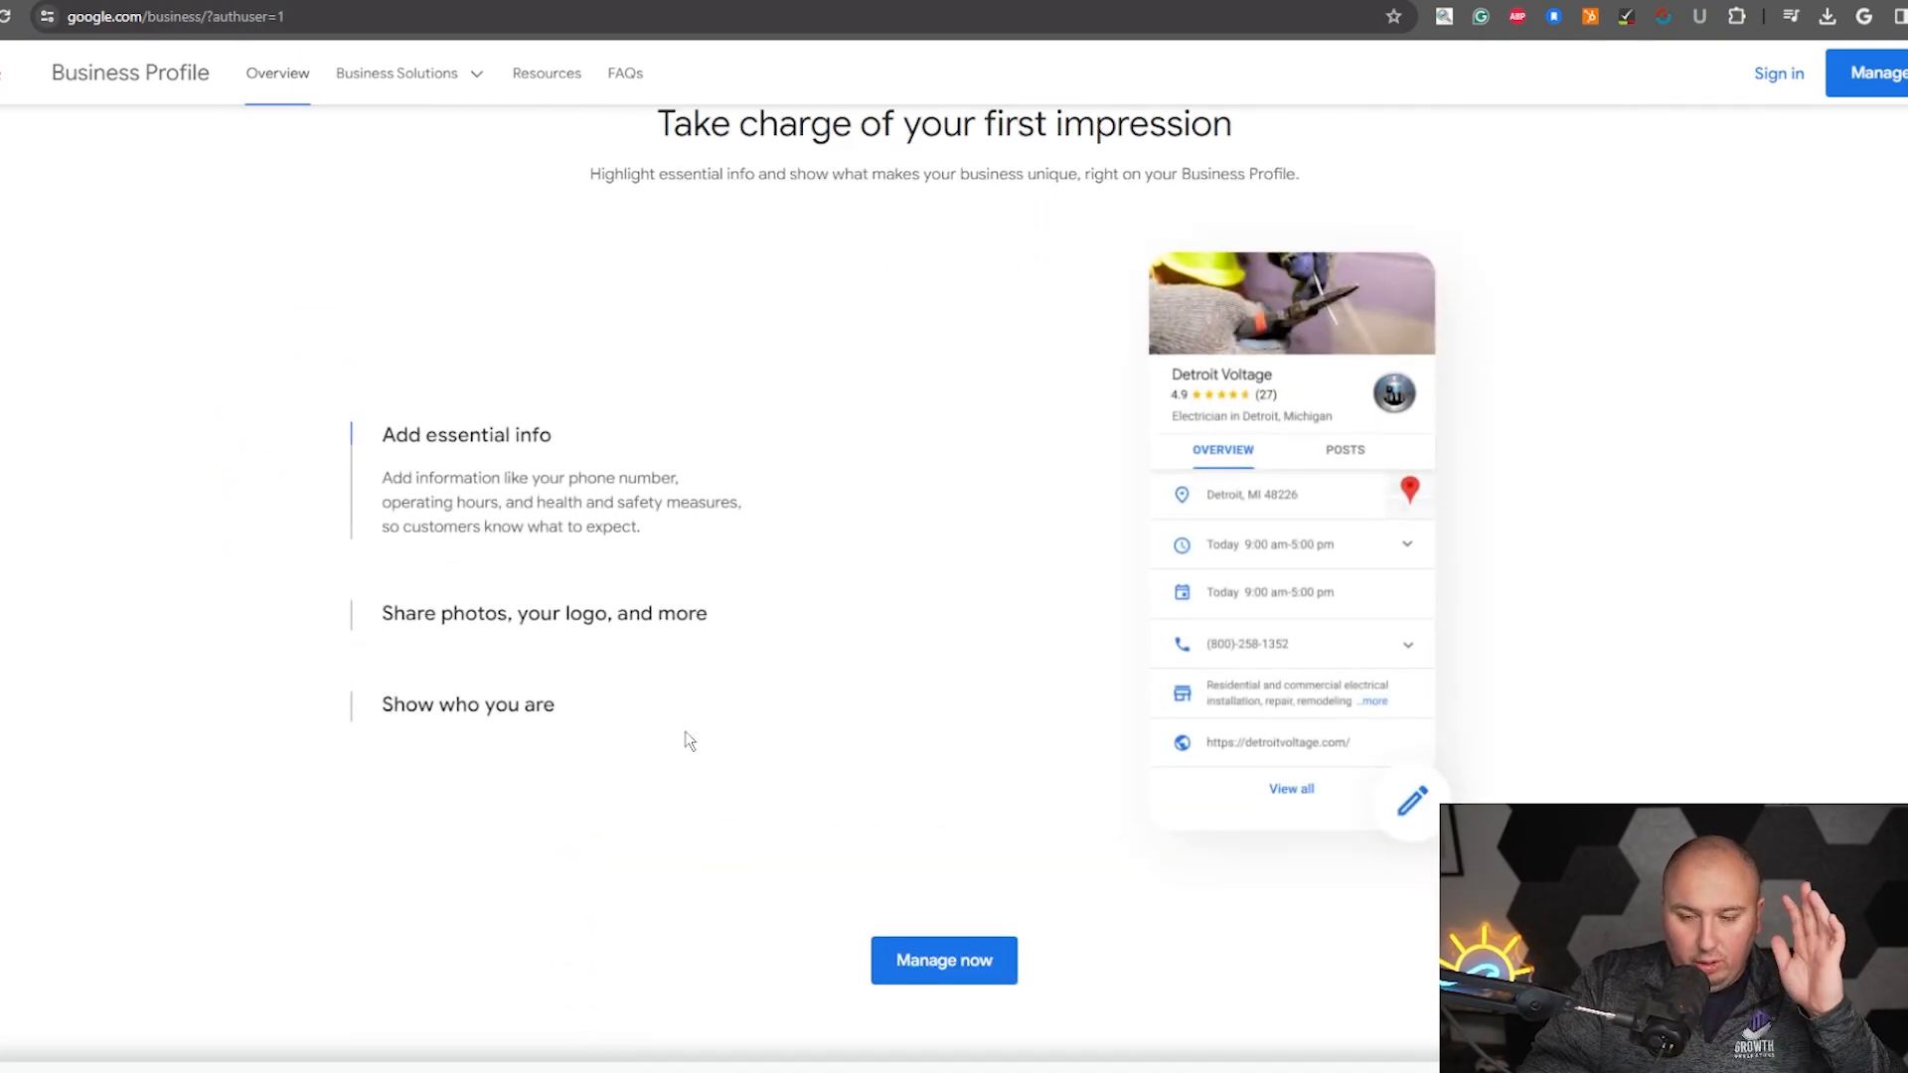
{"action": "scroll", "coordinate": [689, 745], "scroll_direction": "up", "scroll_amount": 12}
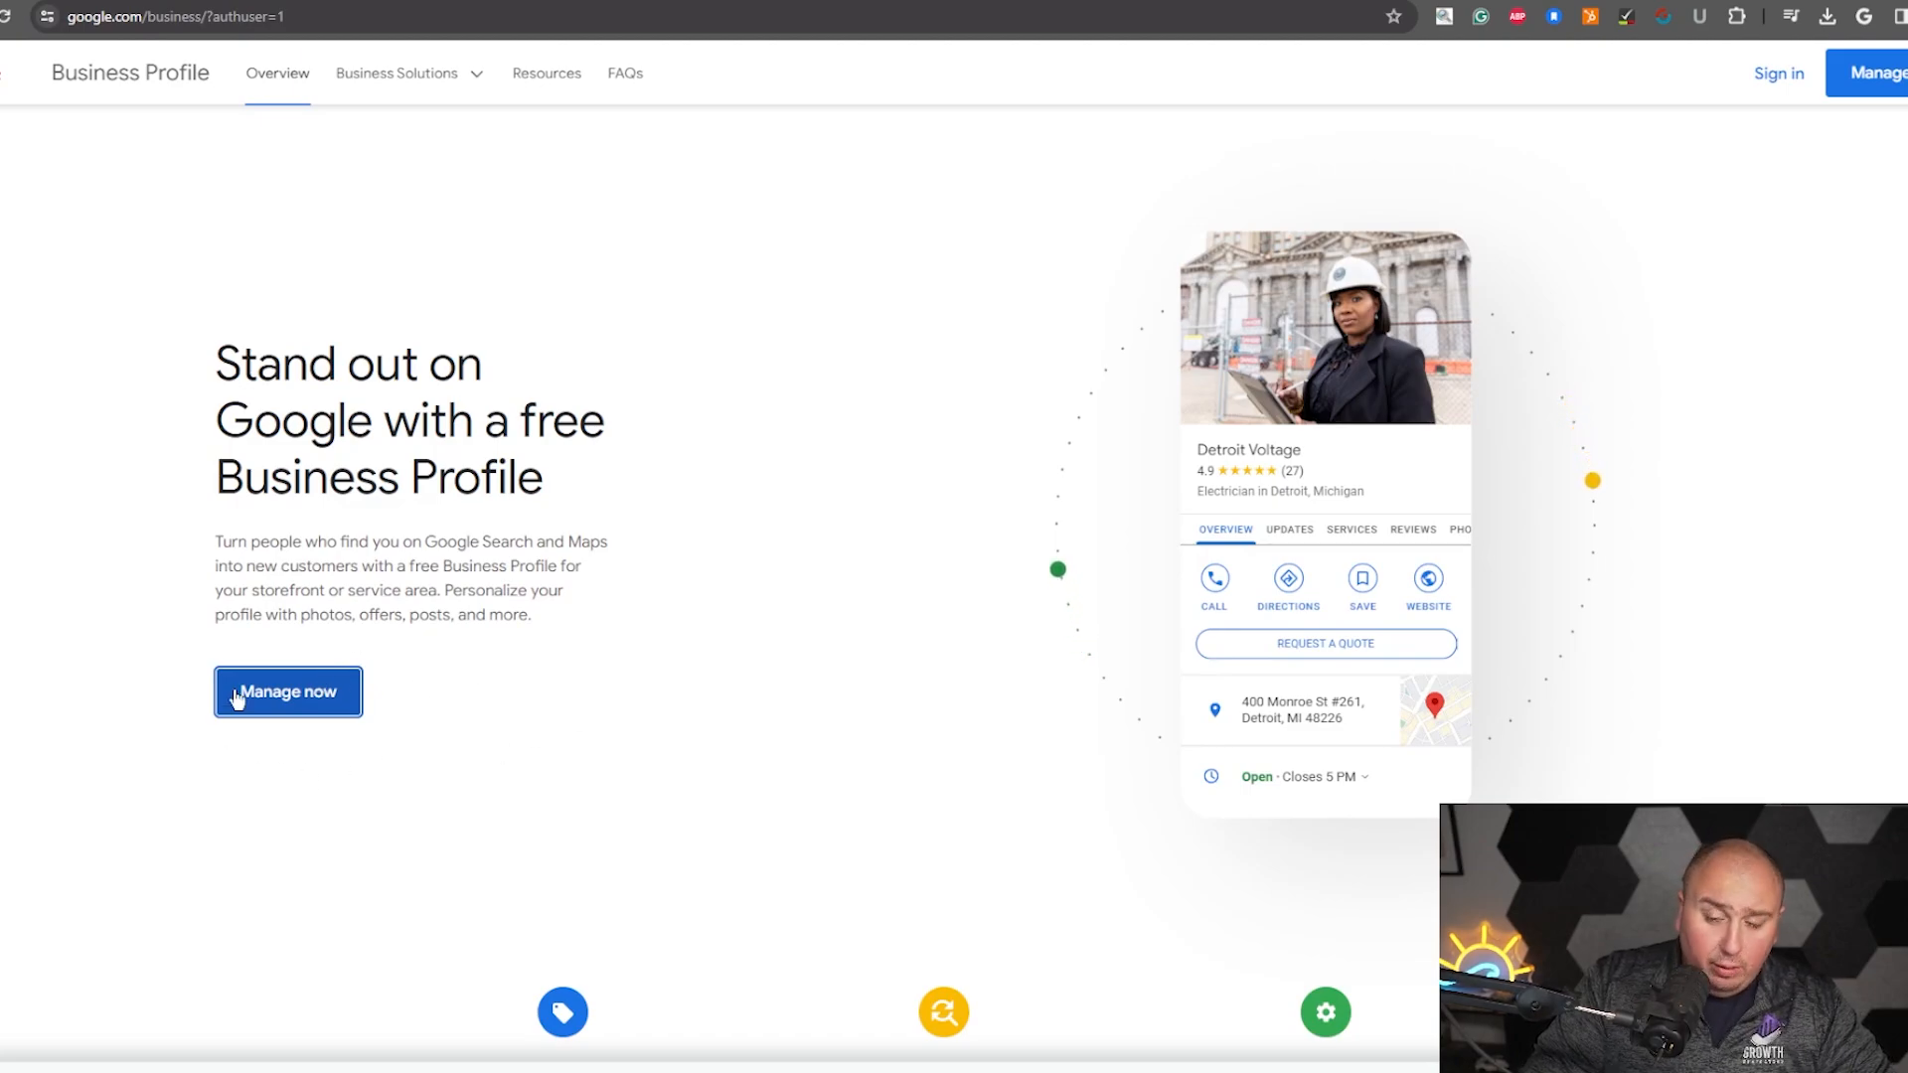
{"action": "left_click", "coordinate": [304, 700]}
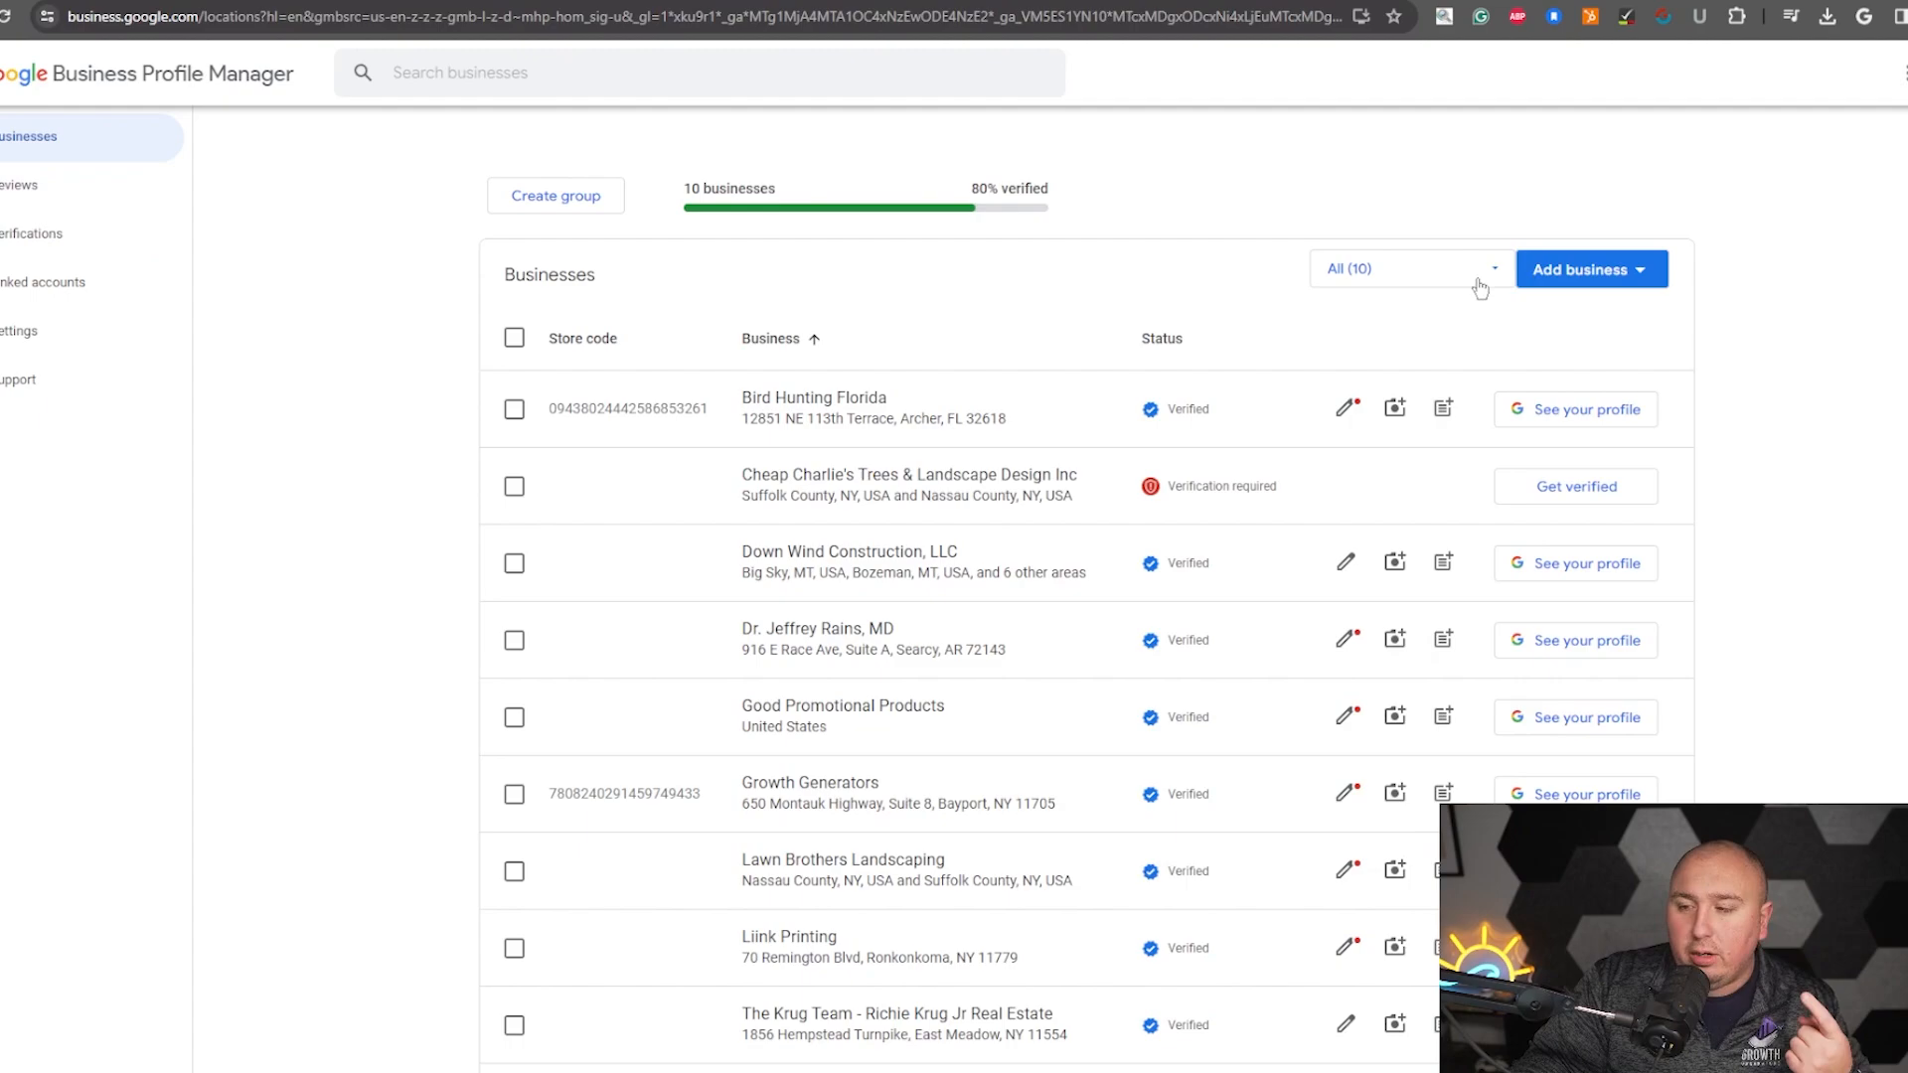
{"action": "left_click", "coordinate": [1535, 284]}
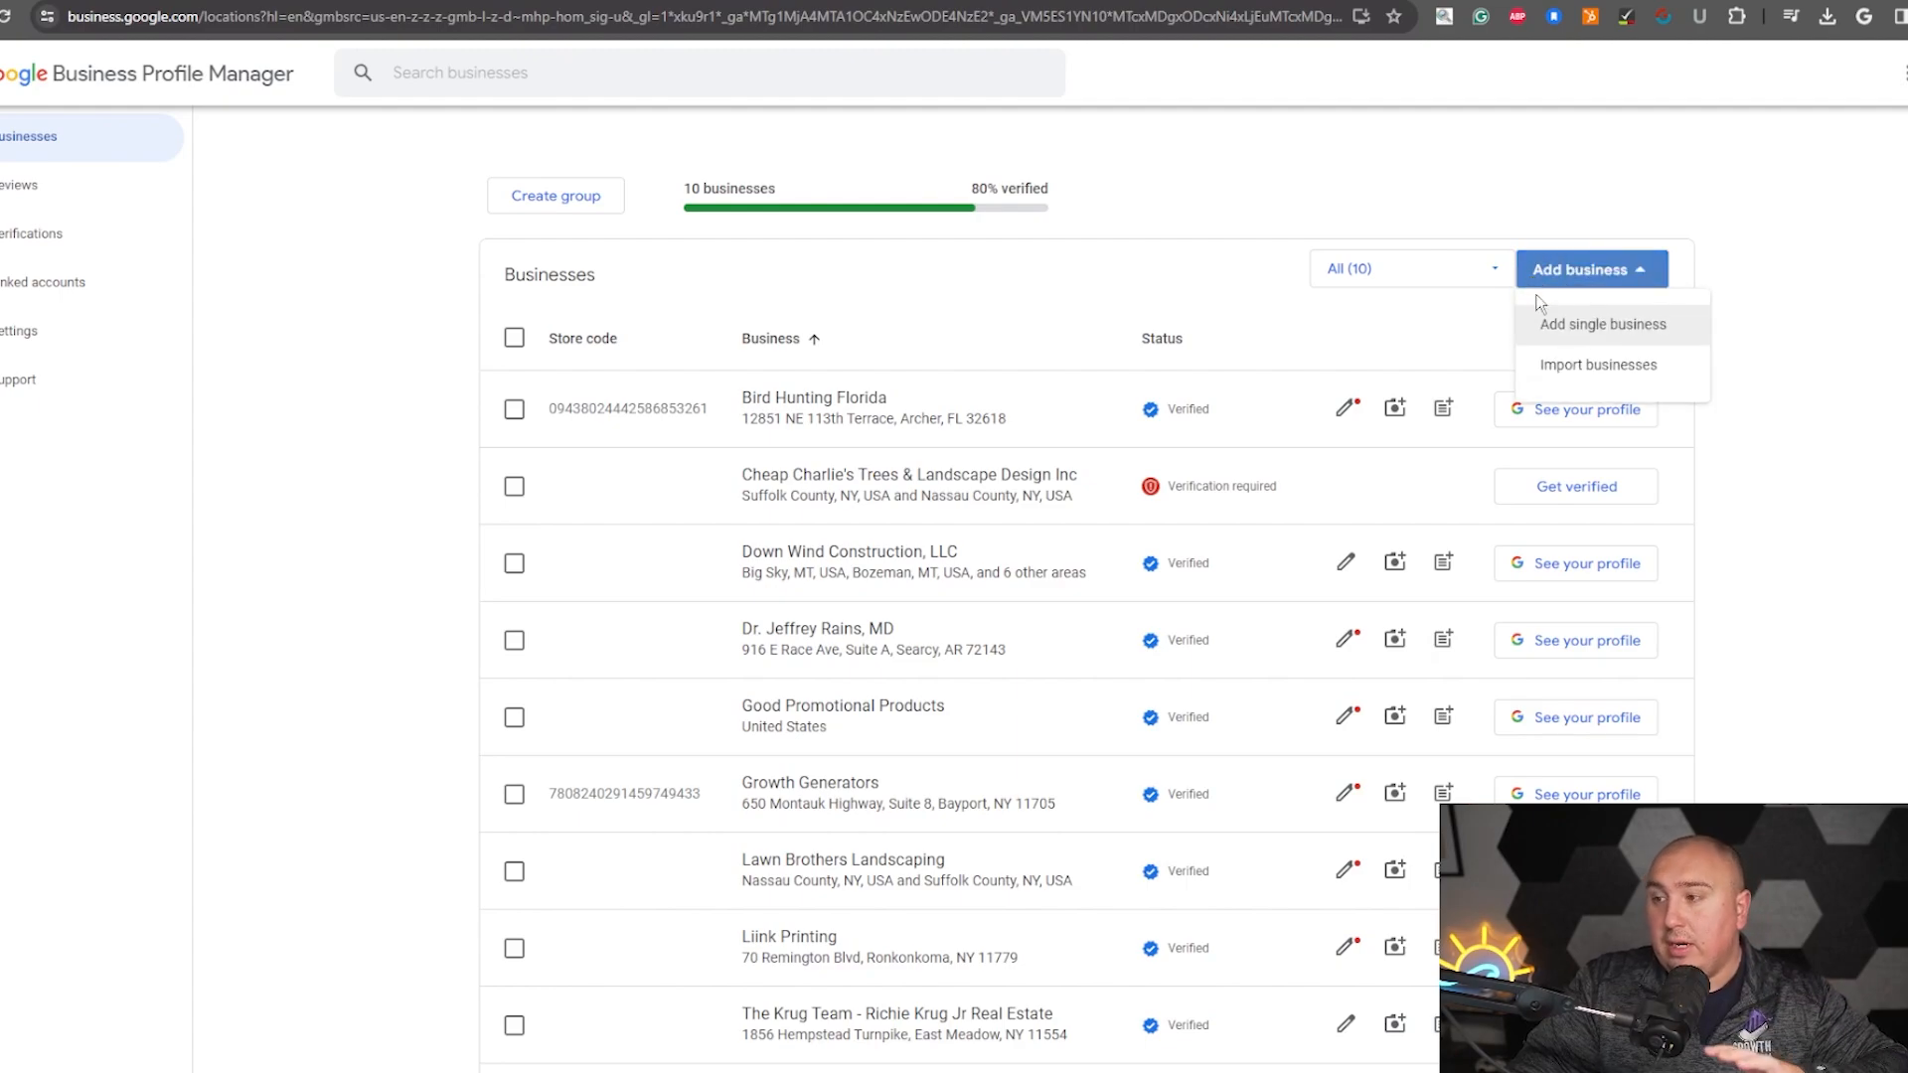
{"action": "left_click", "coordinate": [1625, 336]}
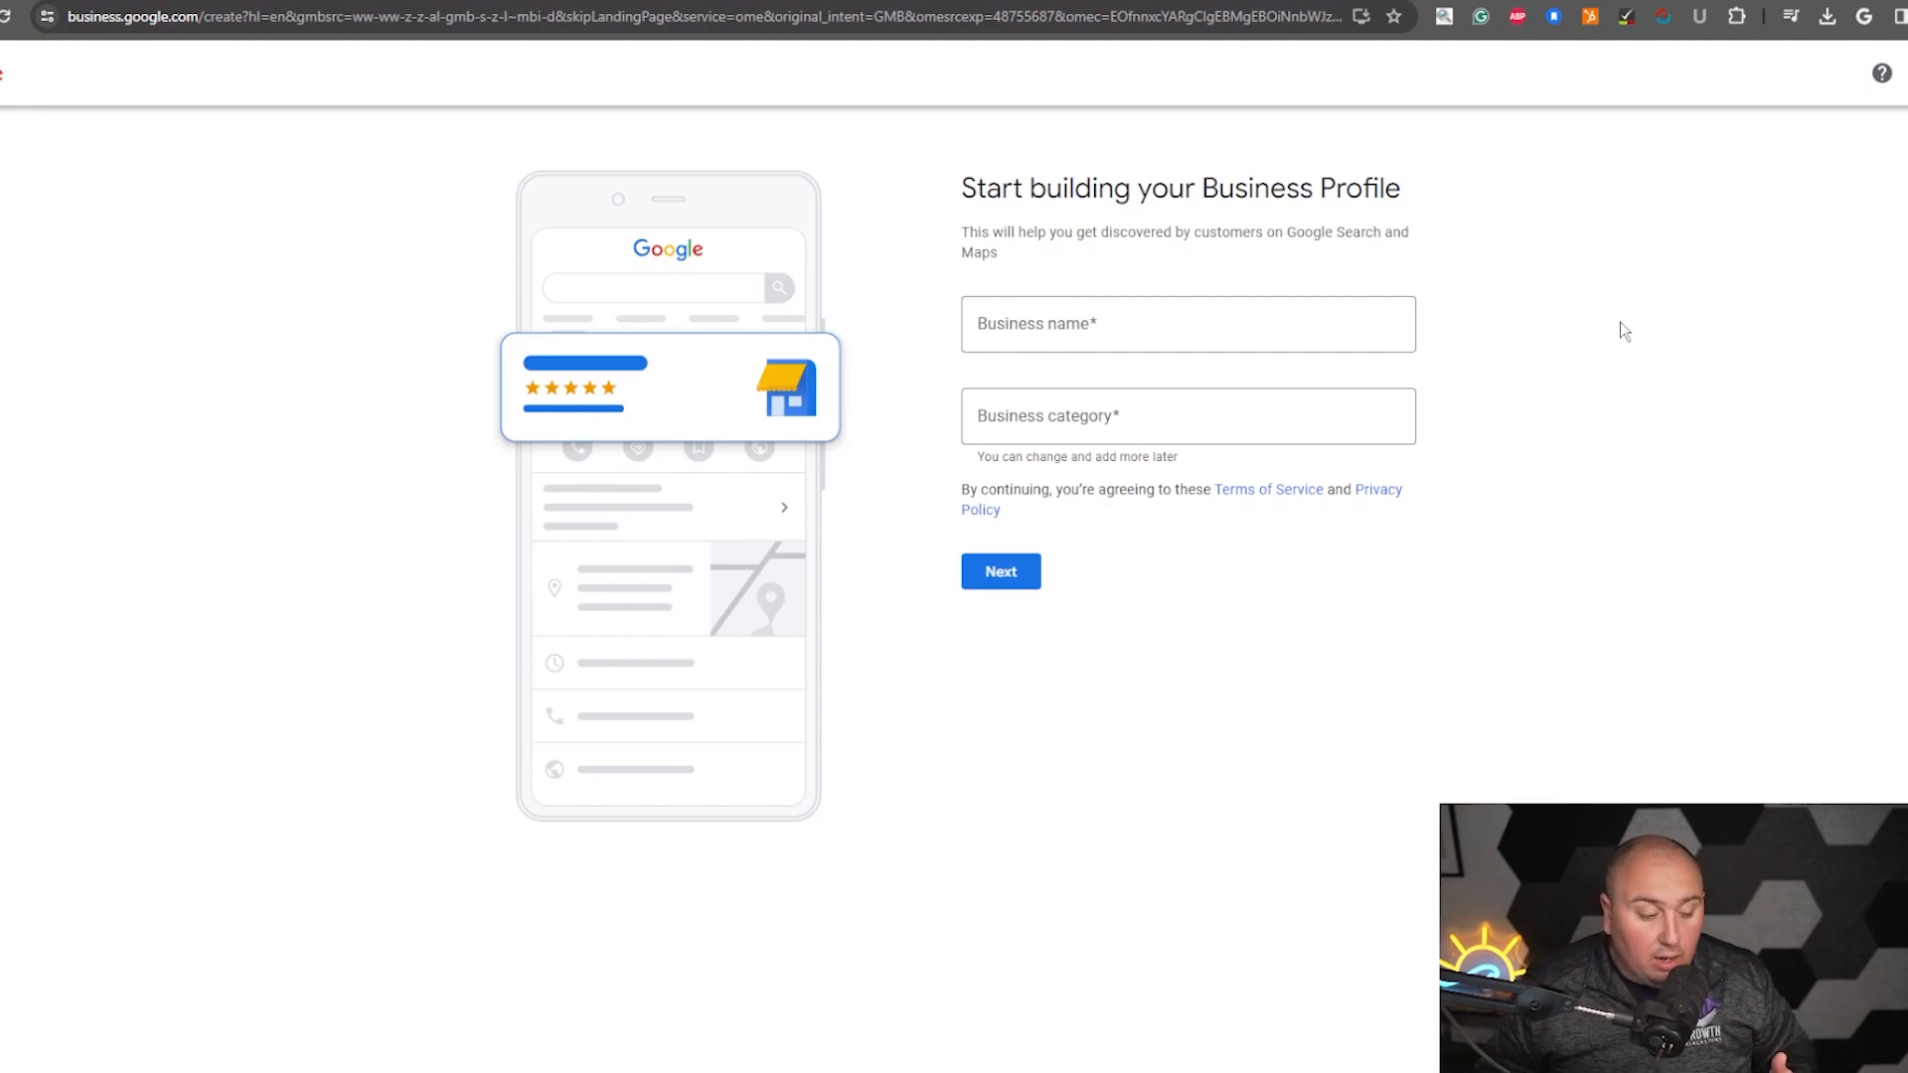
- Enter Growth Generators MSP as the business name and create a business with this name
{"action": "left_click", "coordinate": [1069, 323]}
{"action": "type", "text": "Gr"}
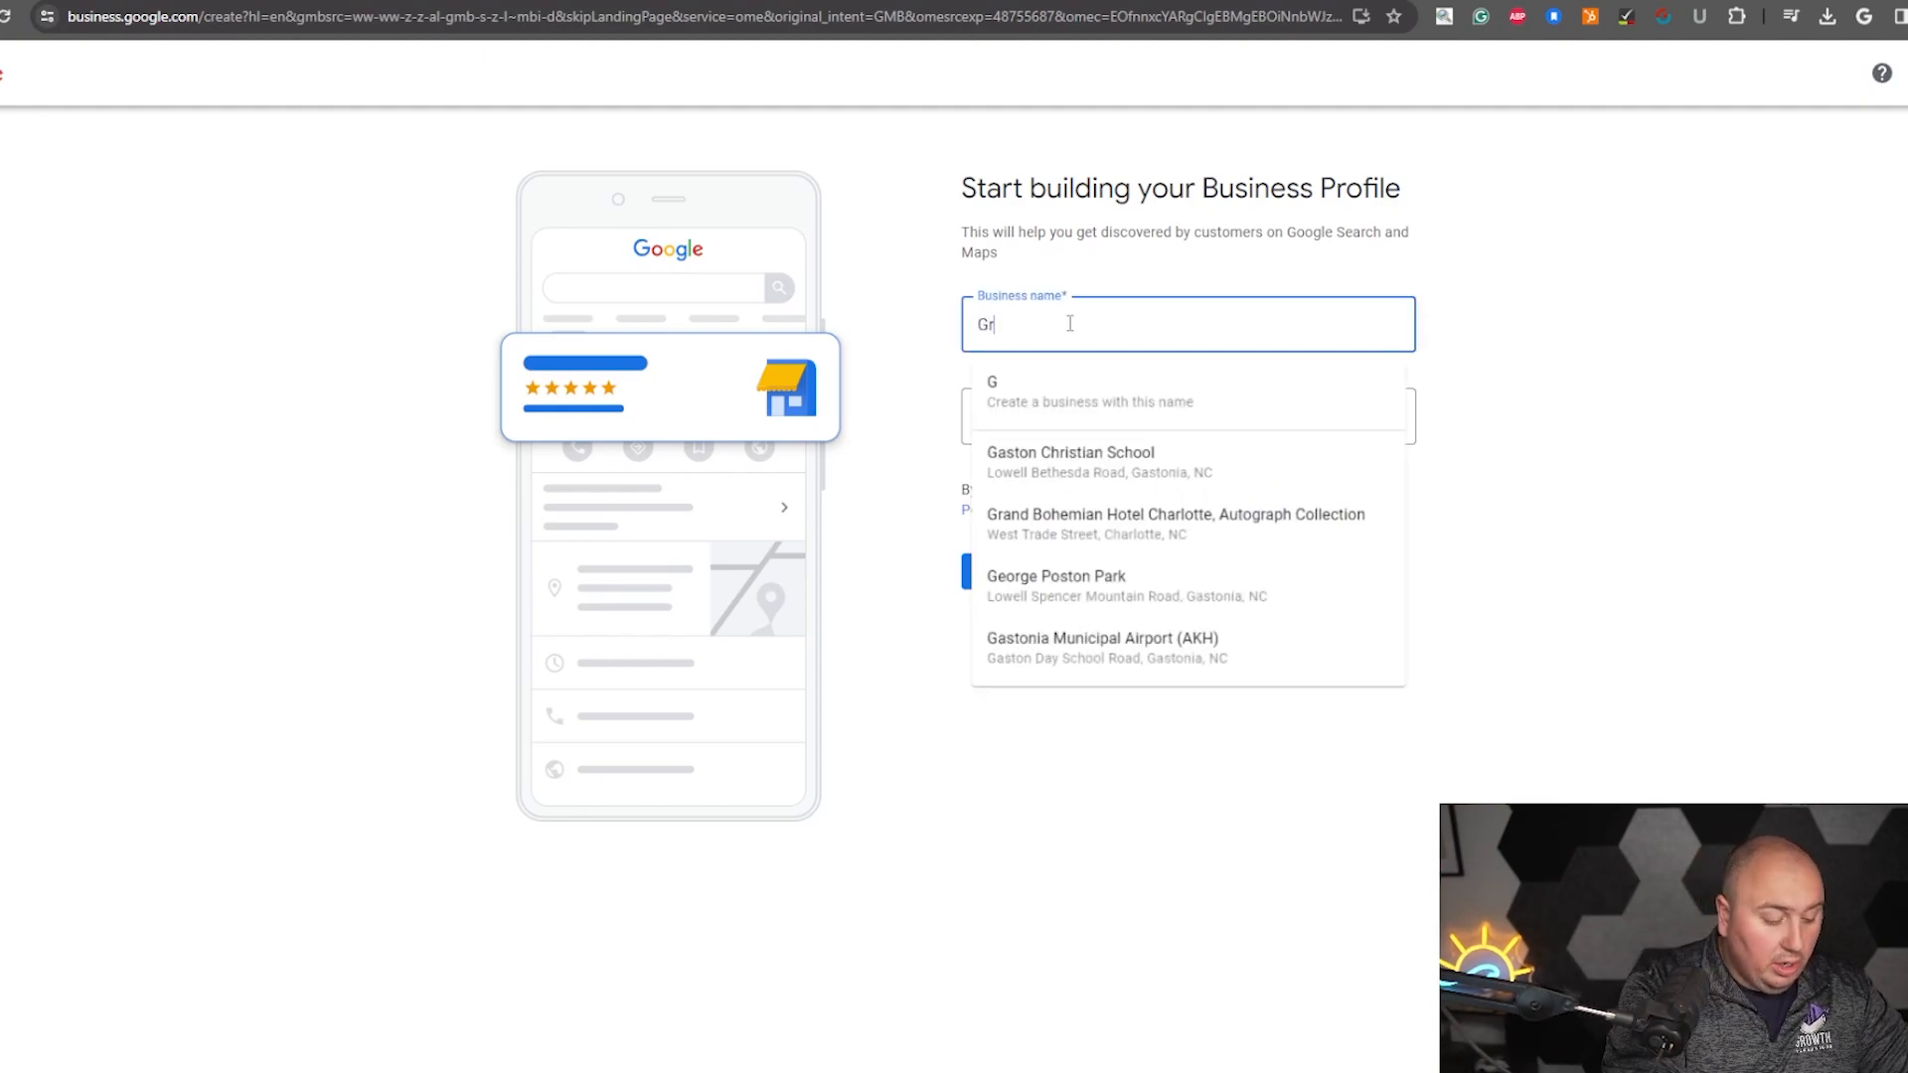
{"action": "type", "text": "owth Generators Te"}
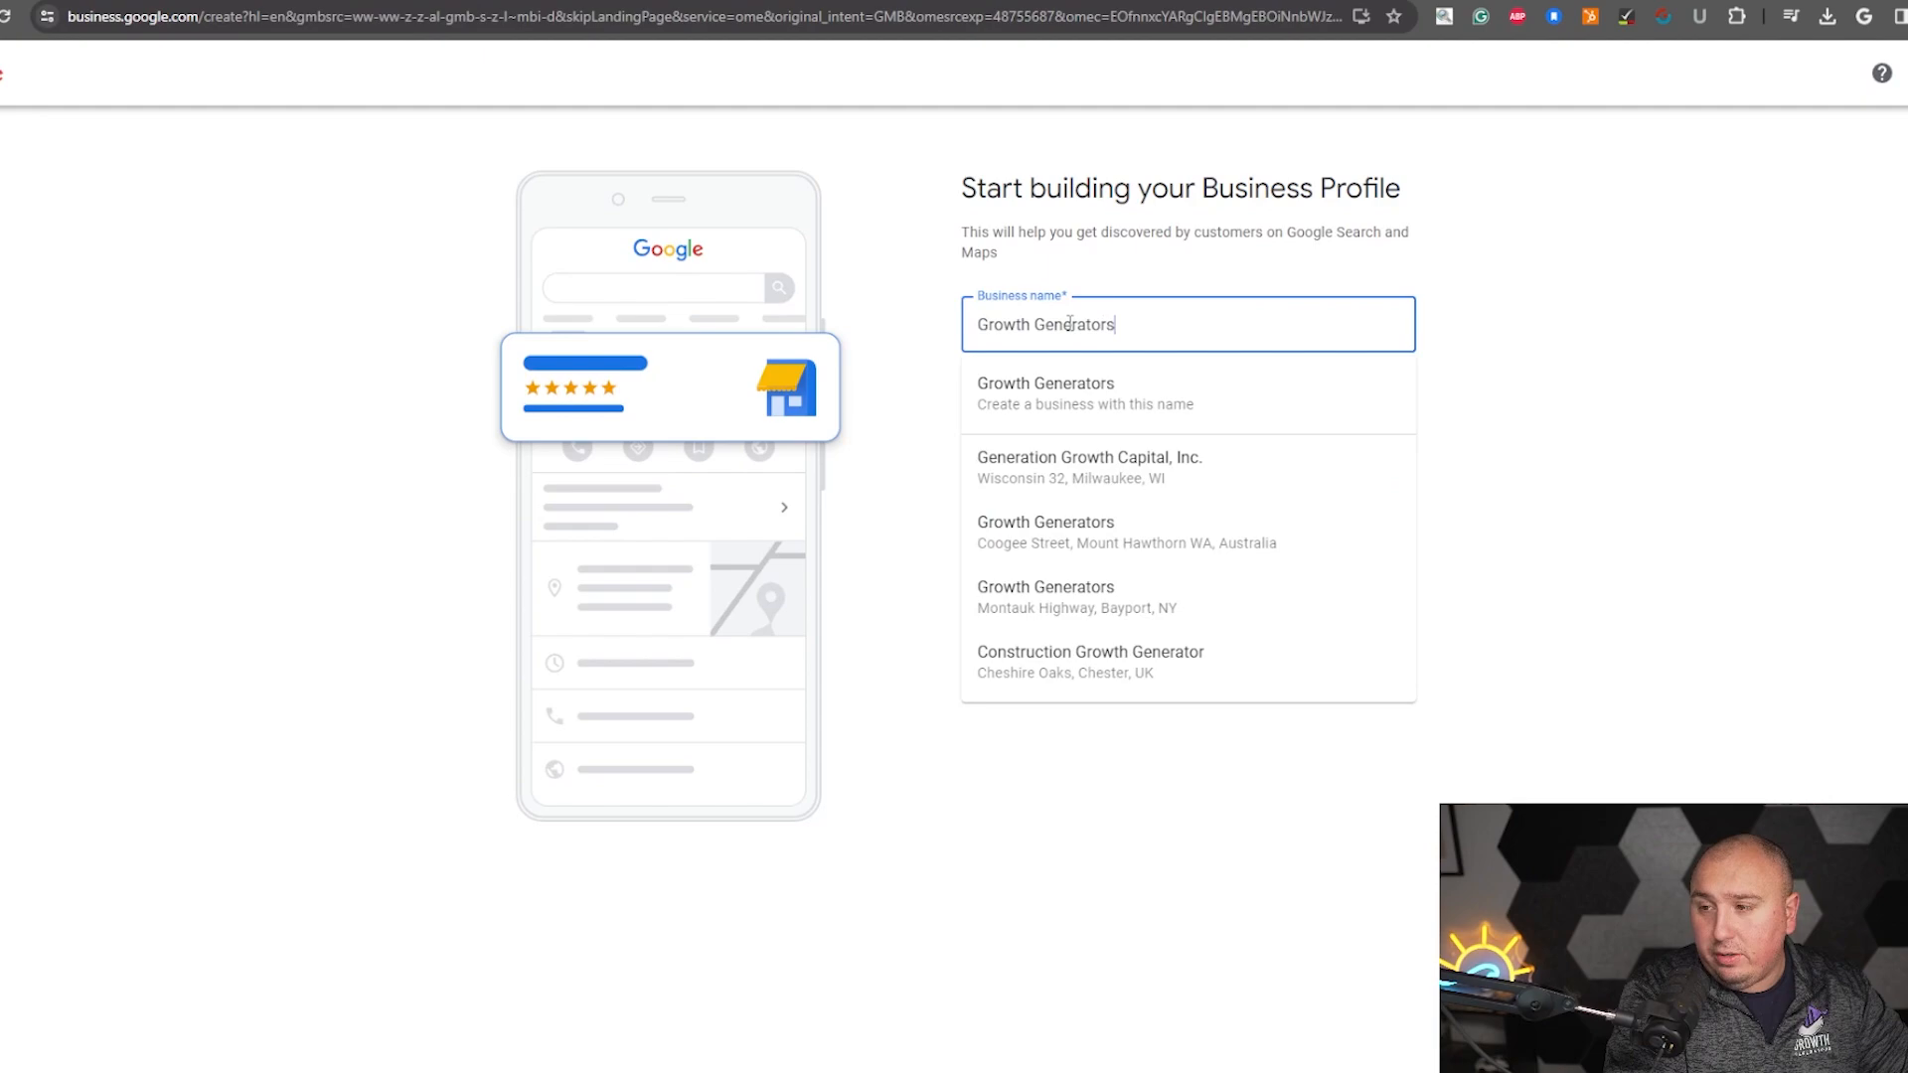
{"action": "key", "text": "BackSpace"}
{"action": "key", "text": "BackSpace"}
{"action": "type", "text": "MSP"}
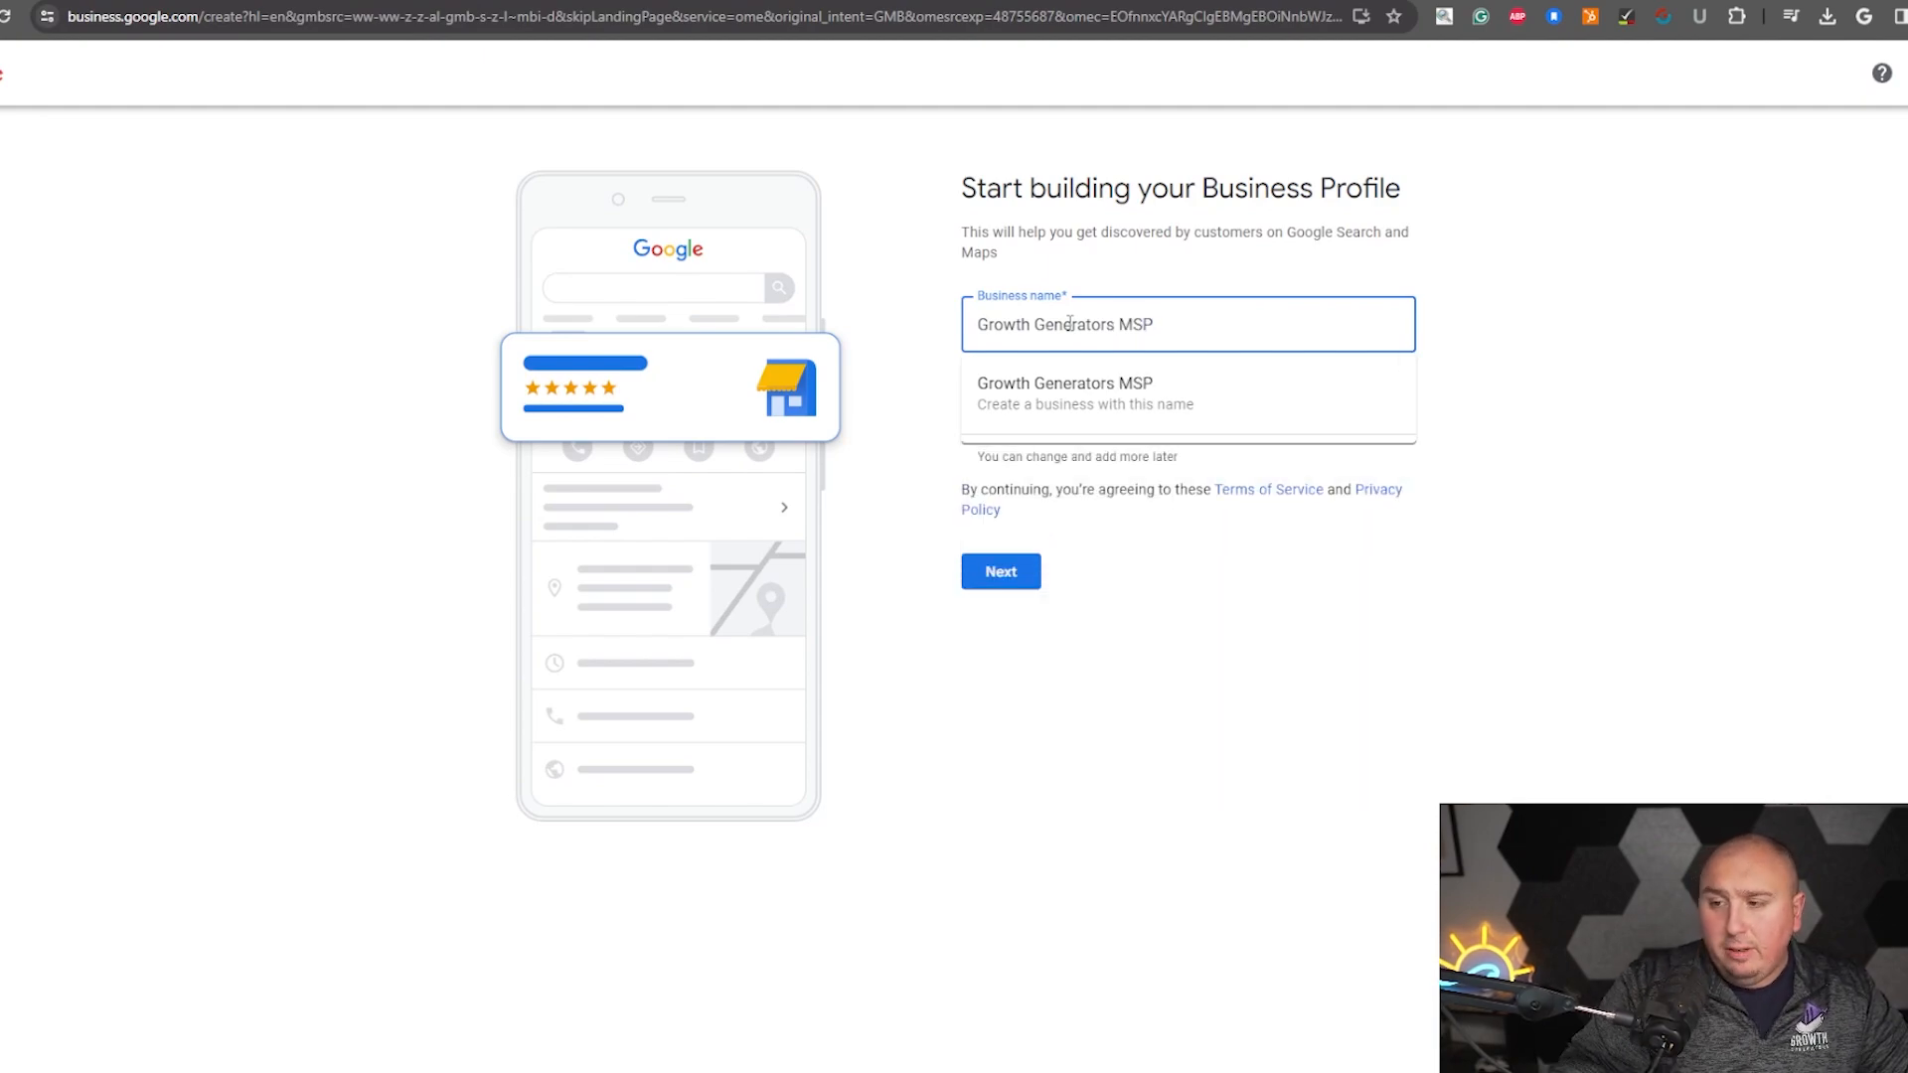
{"action": "left_click", "coordinate": [994, 393]}
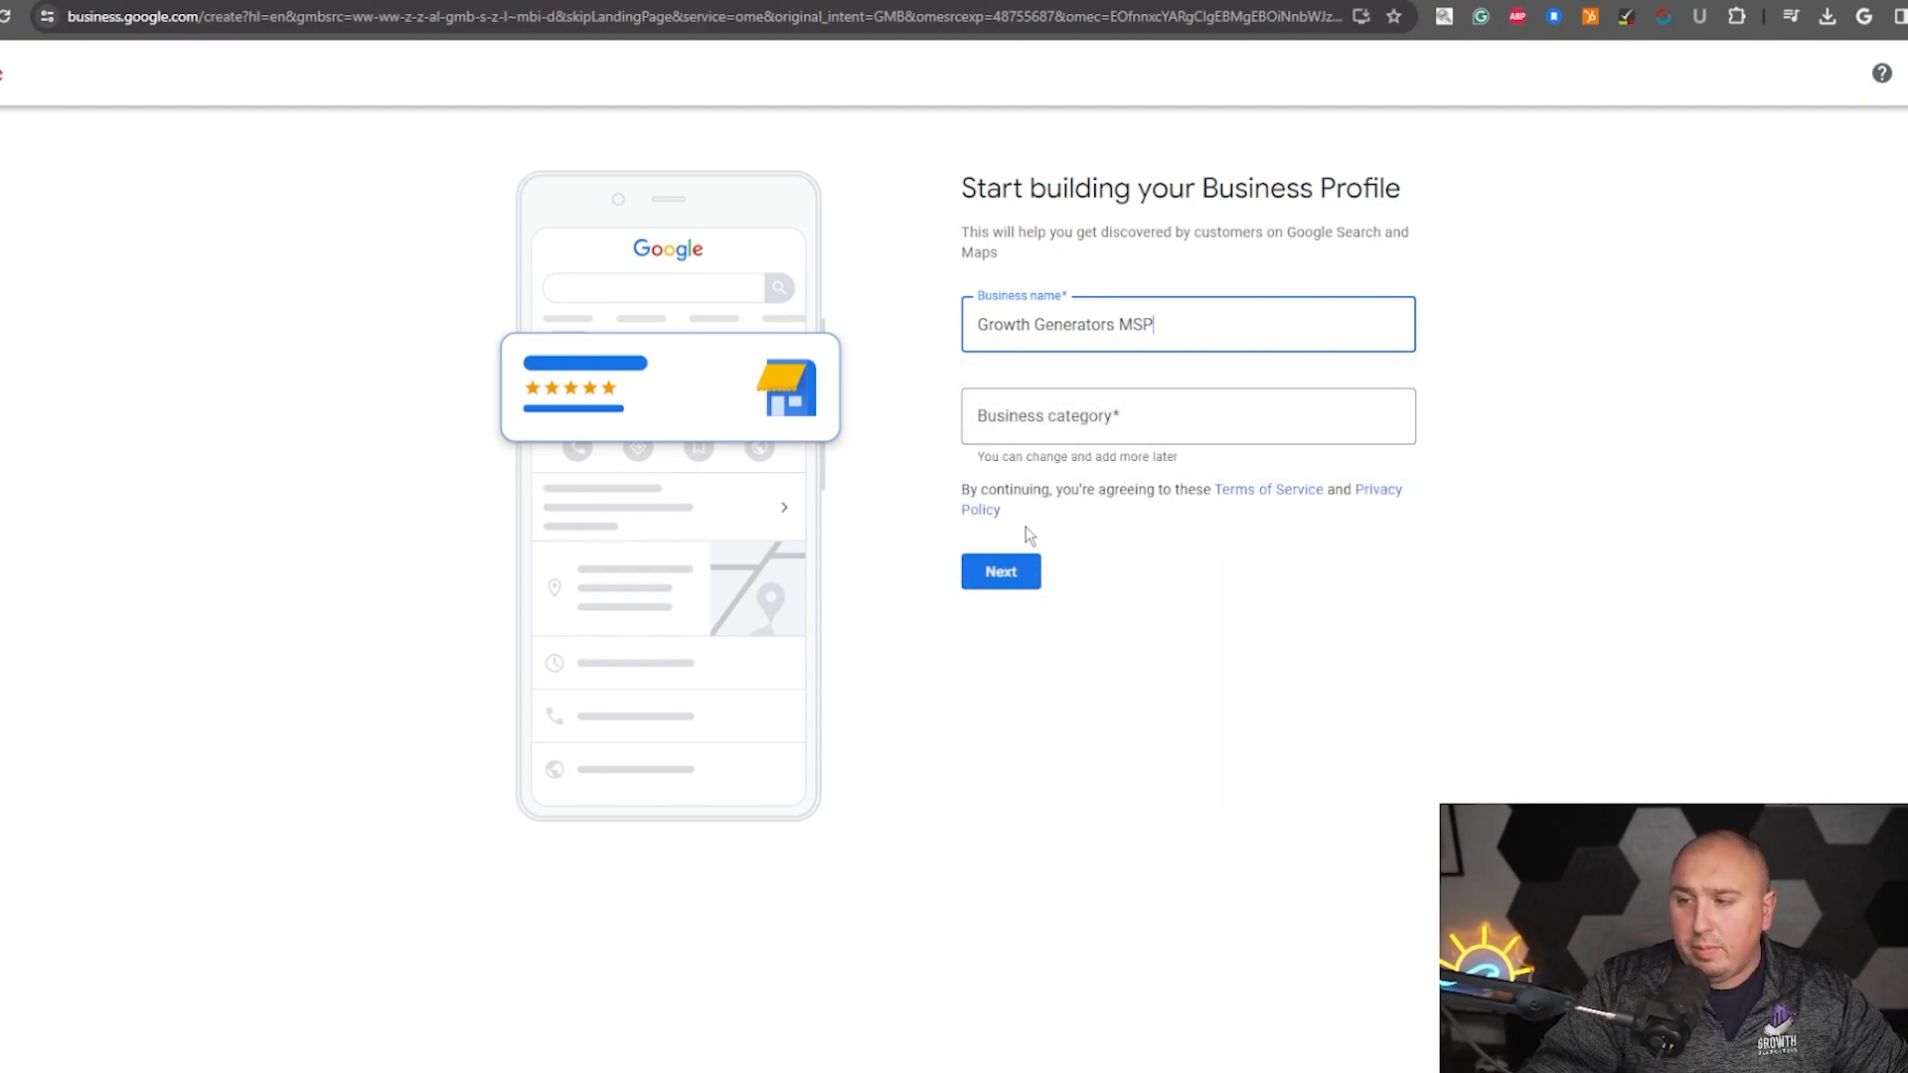
- Search the business category suggestions for managed services and IT categories
{"action": "left_click", "coordinate": [1043, 418]}
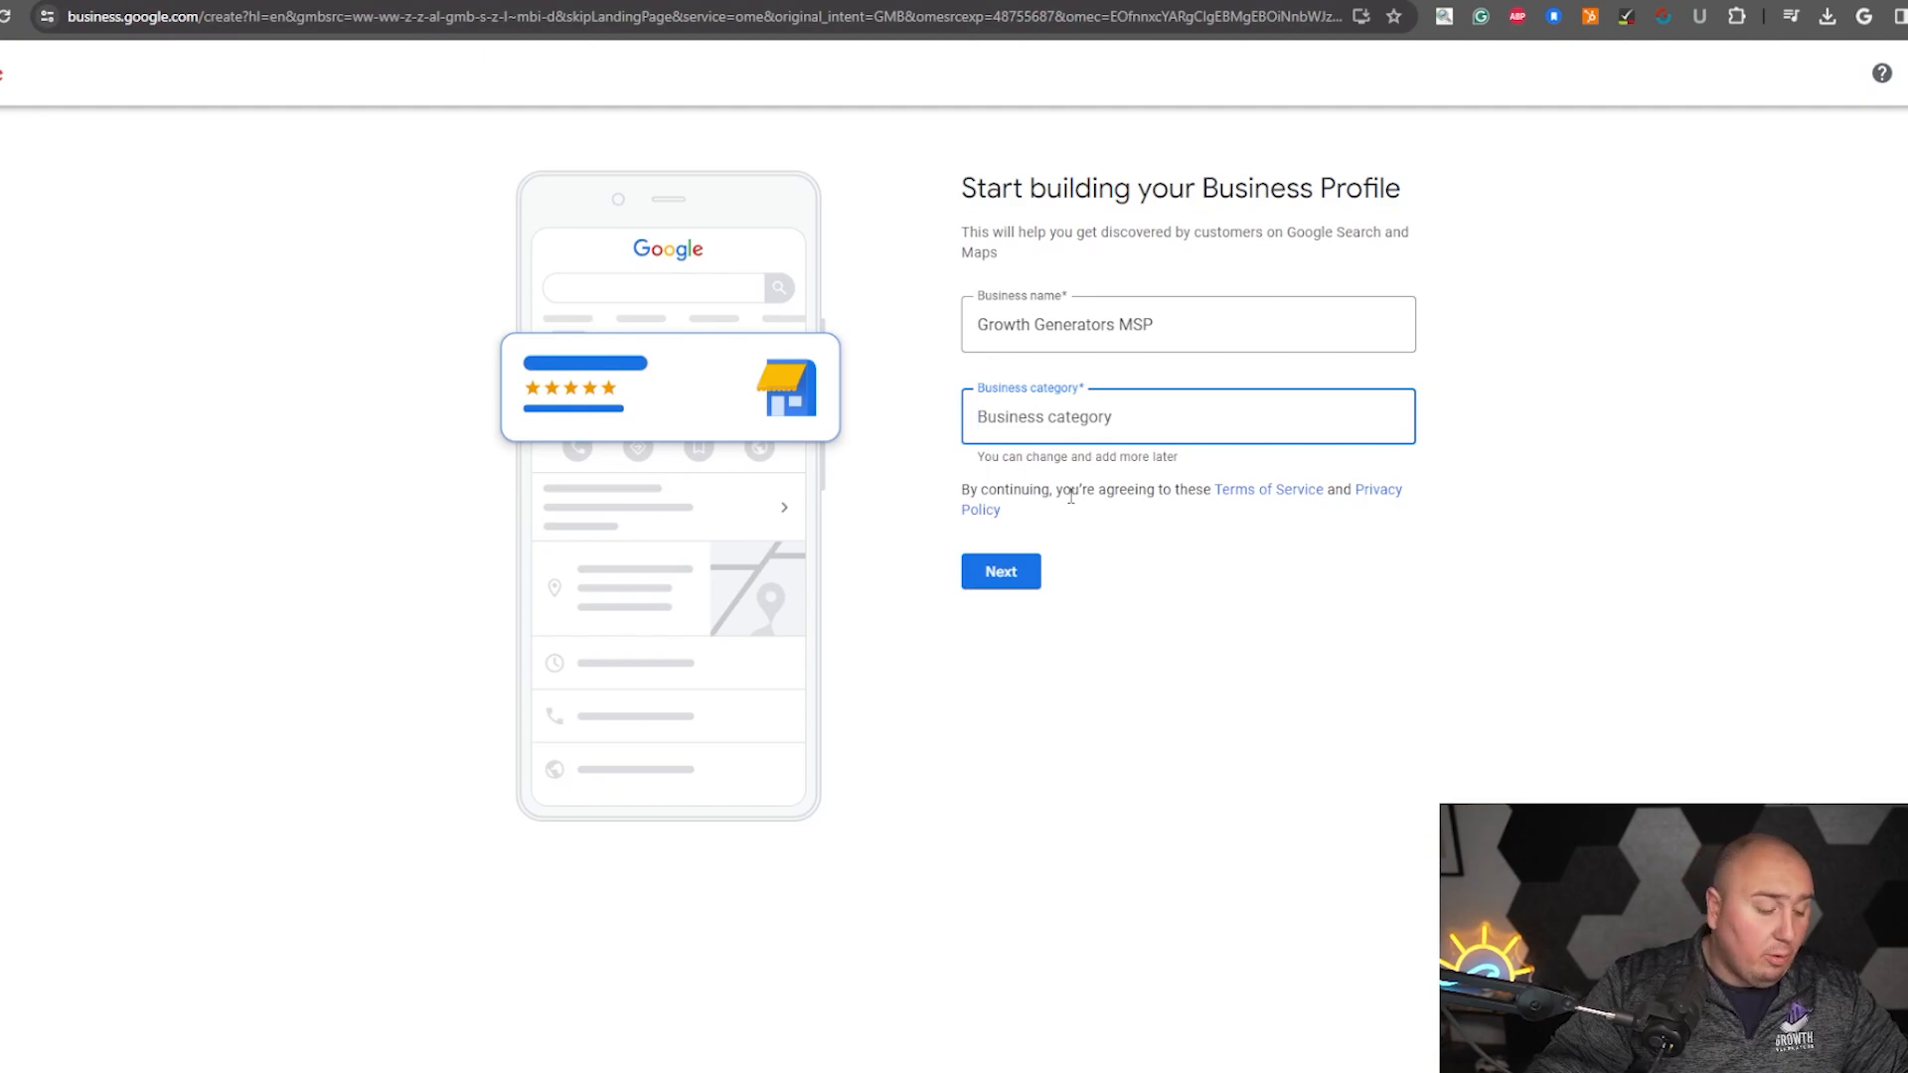
{"action": "type", "text": "s"}
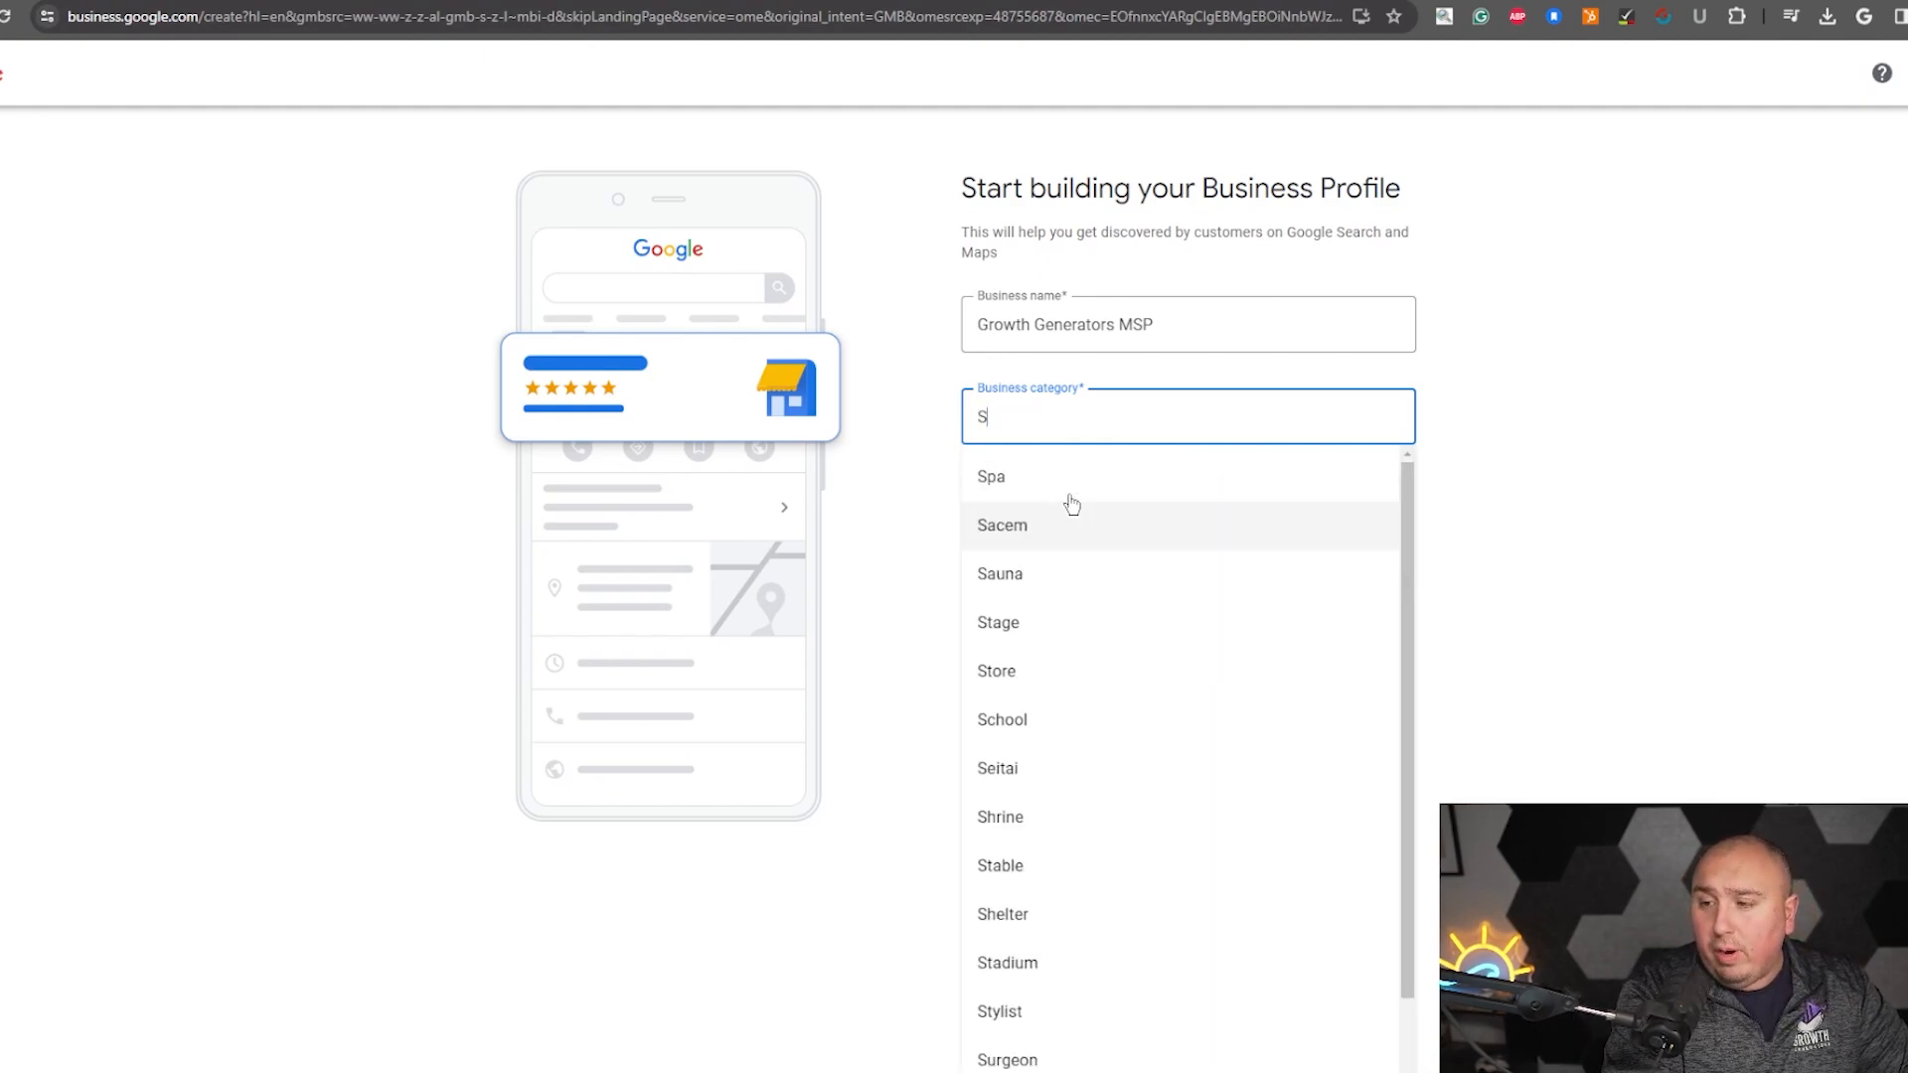
{"action": "key", "text": "BackSpace"}
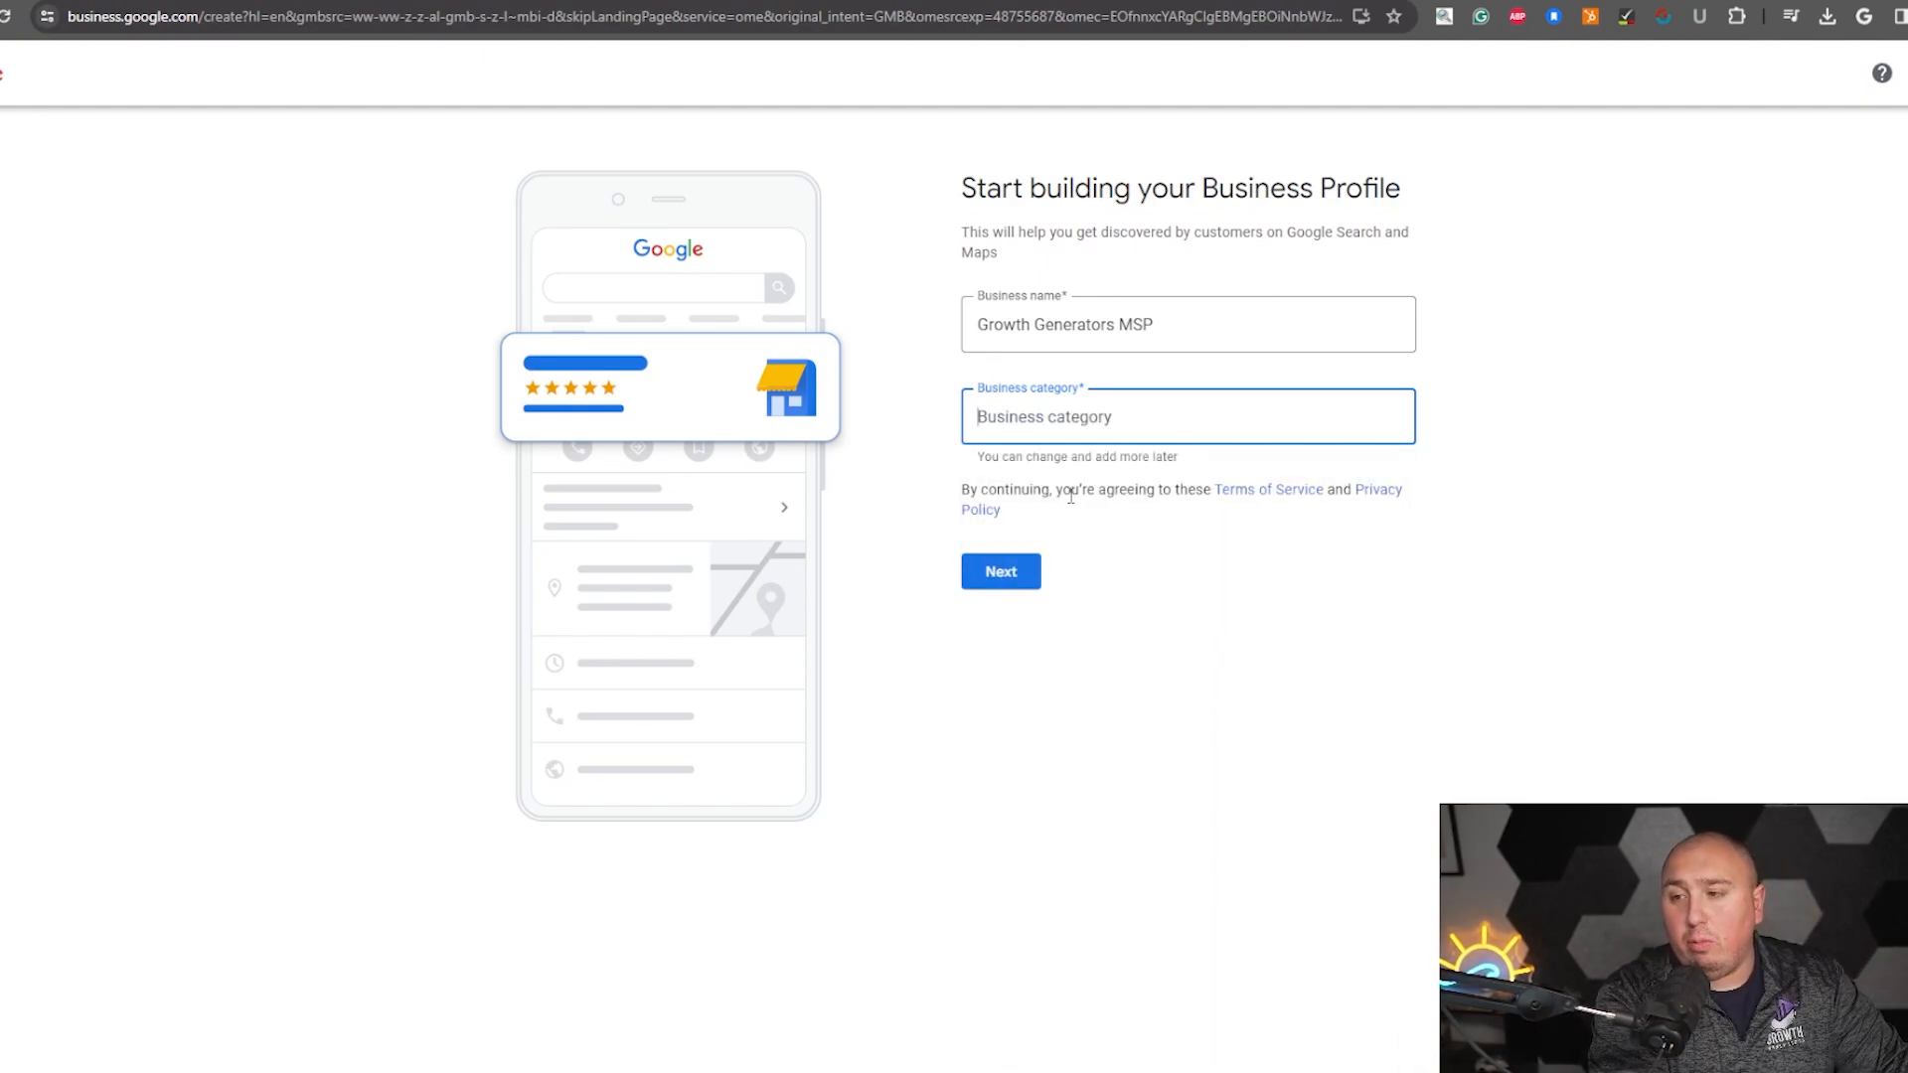
{"action": "type", "text": "mana"}
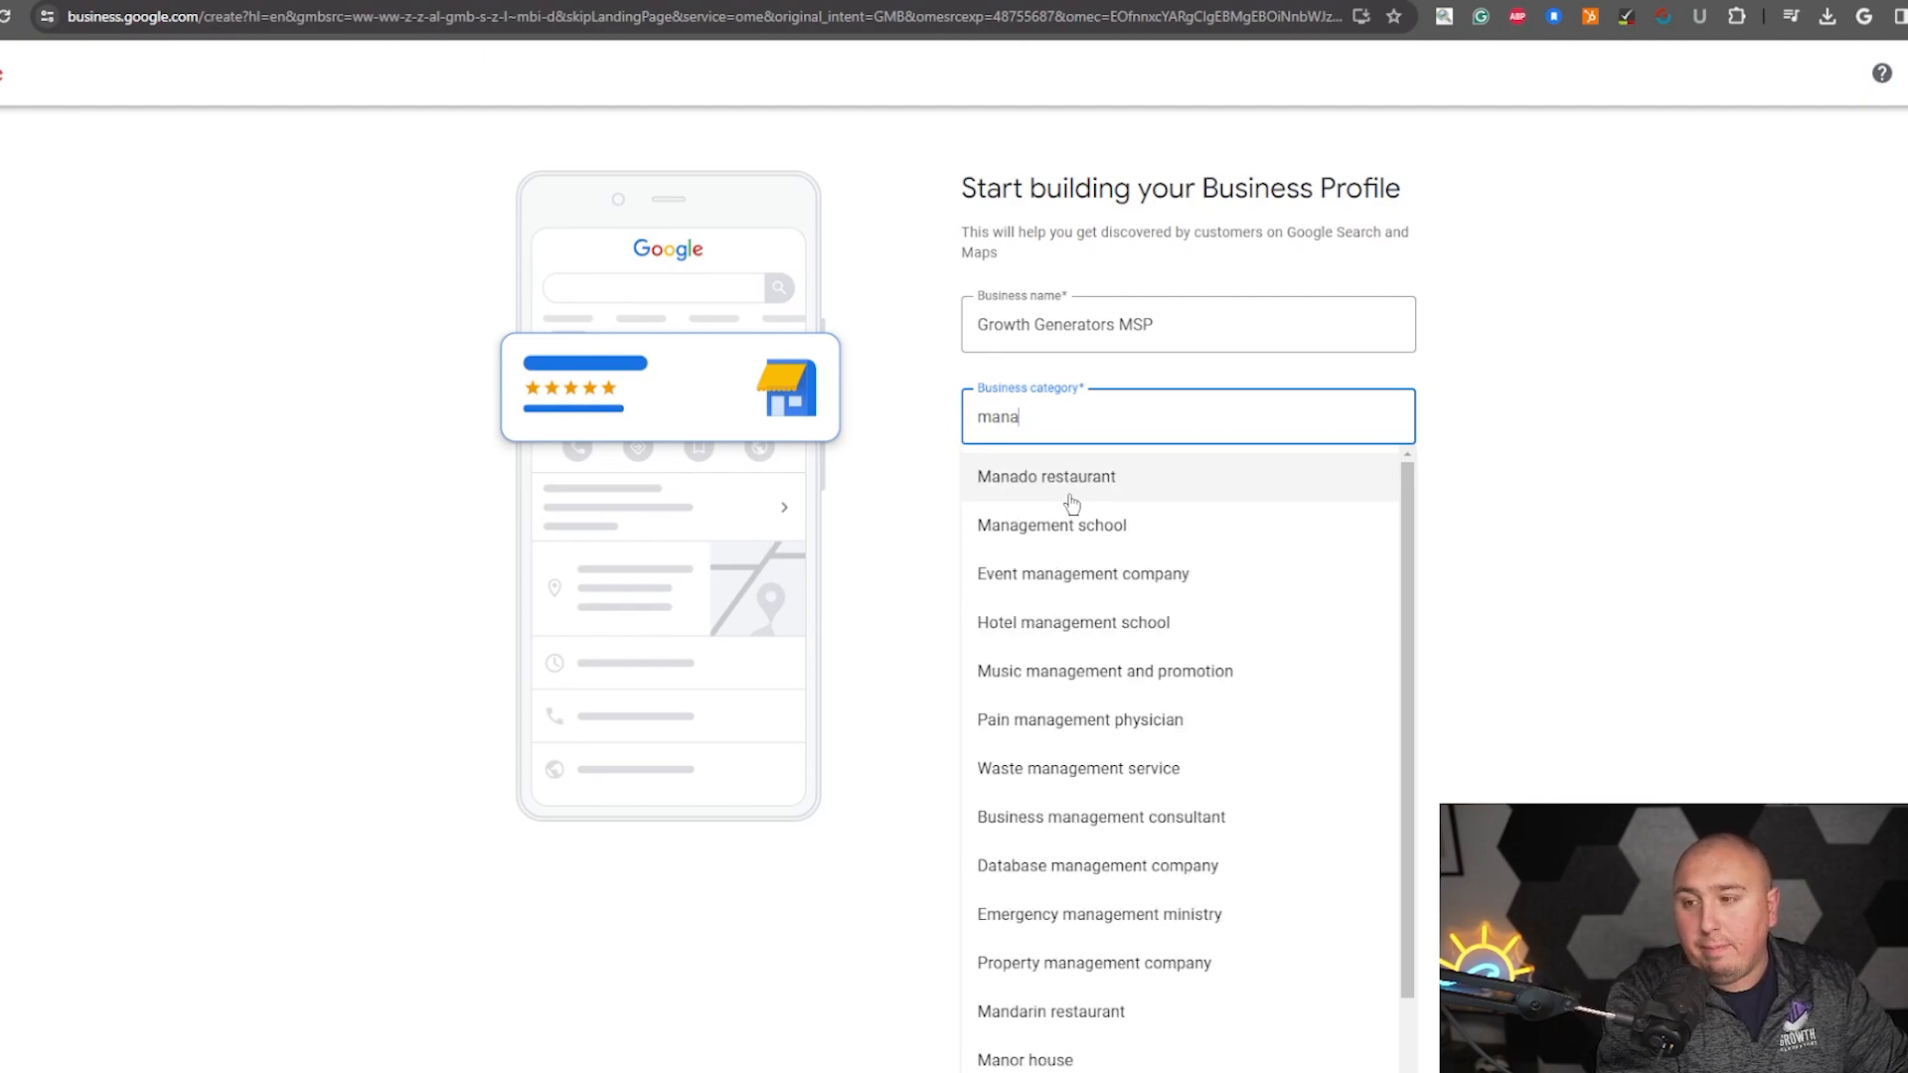
{"action": "type", "text": "ged serv"}
{"action": "key", "text": "BackSpace"}
{"action": "key", "text": "BackSpace"}
{"action": "key", "text": "BackSpace"}
{"action": "key", "text": "BackSpace"}
{"action": "key", "text": "BackSpace"}
{"action": "key", "text": "BackSpace"}
{"action": "key", "text": "BackSpace"}
{"action": "key", "text": "BackSpace"}
{"action": "key", "text": "BackSpace"}
{"action": "key", "text": "BackSpace"}
{"action": "key", "text": "BackSpace"}
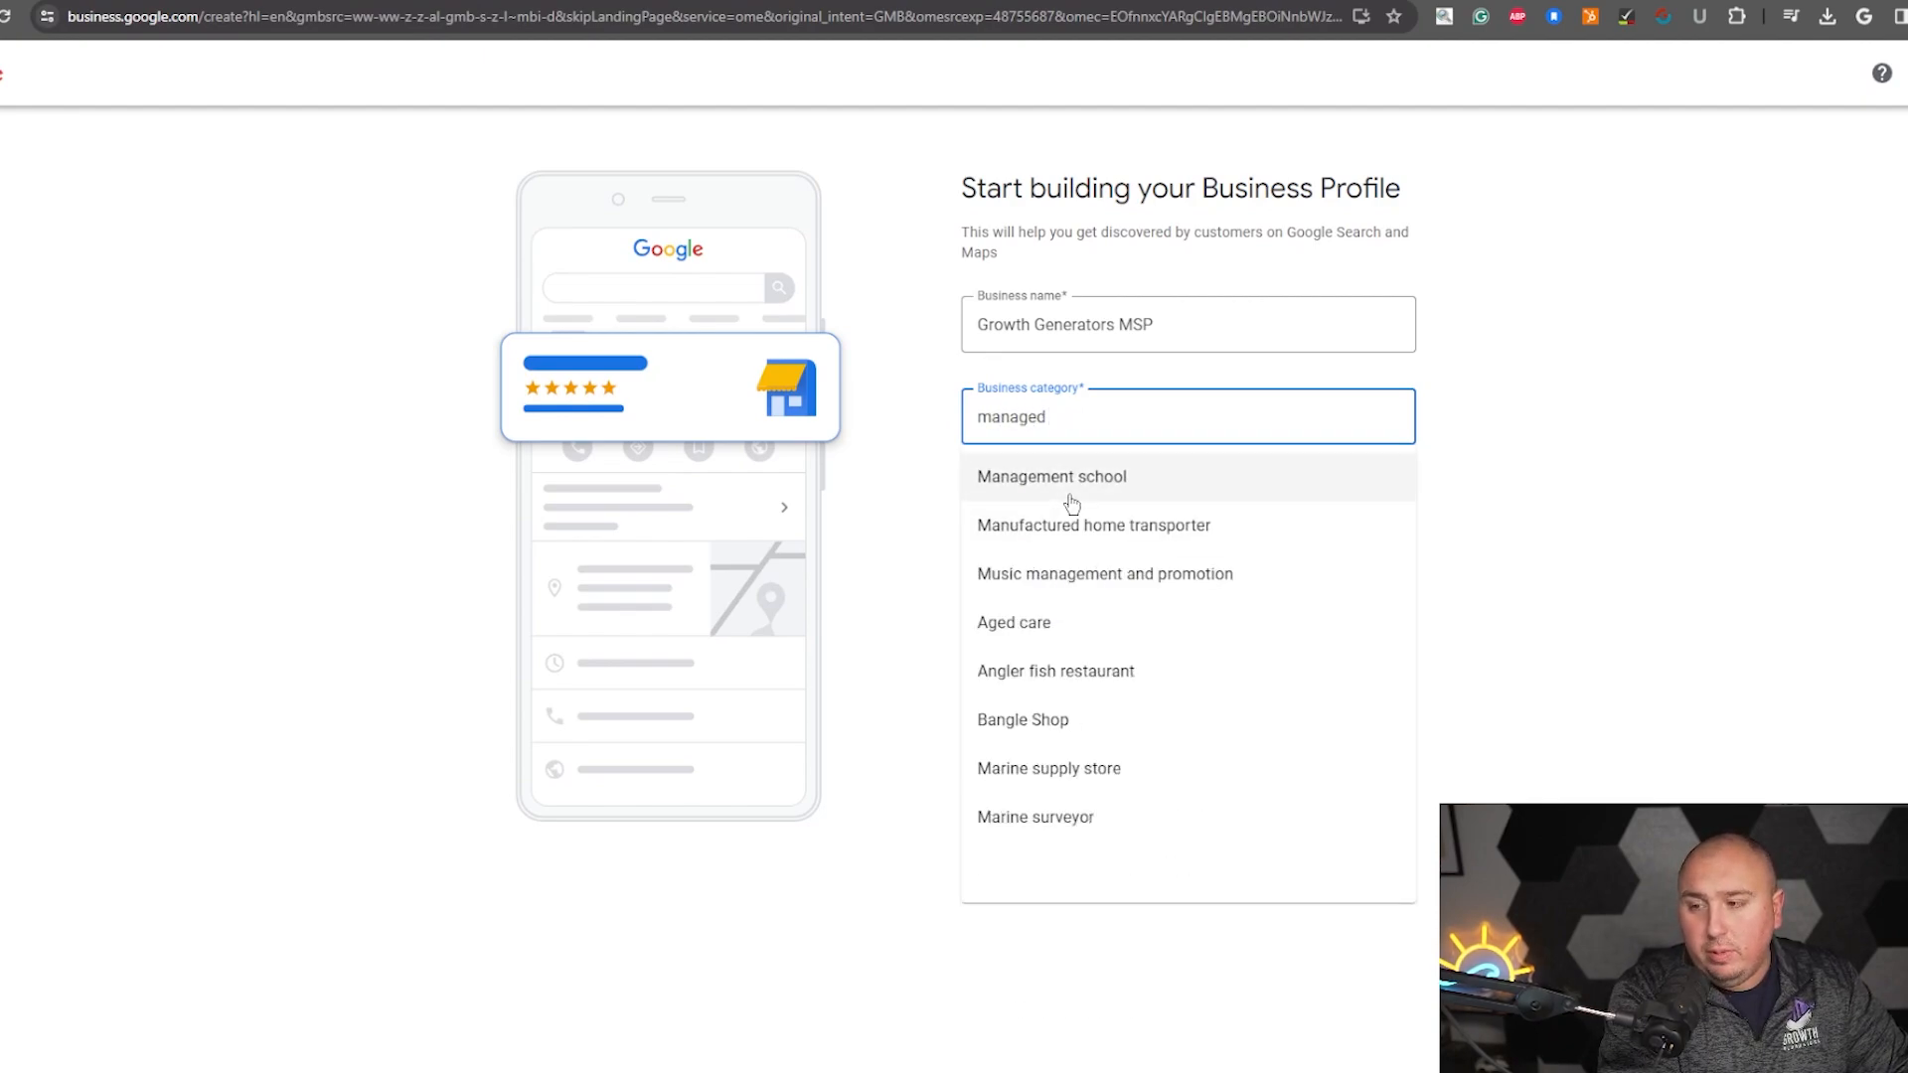
{"action": "type", "text": "It"}
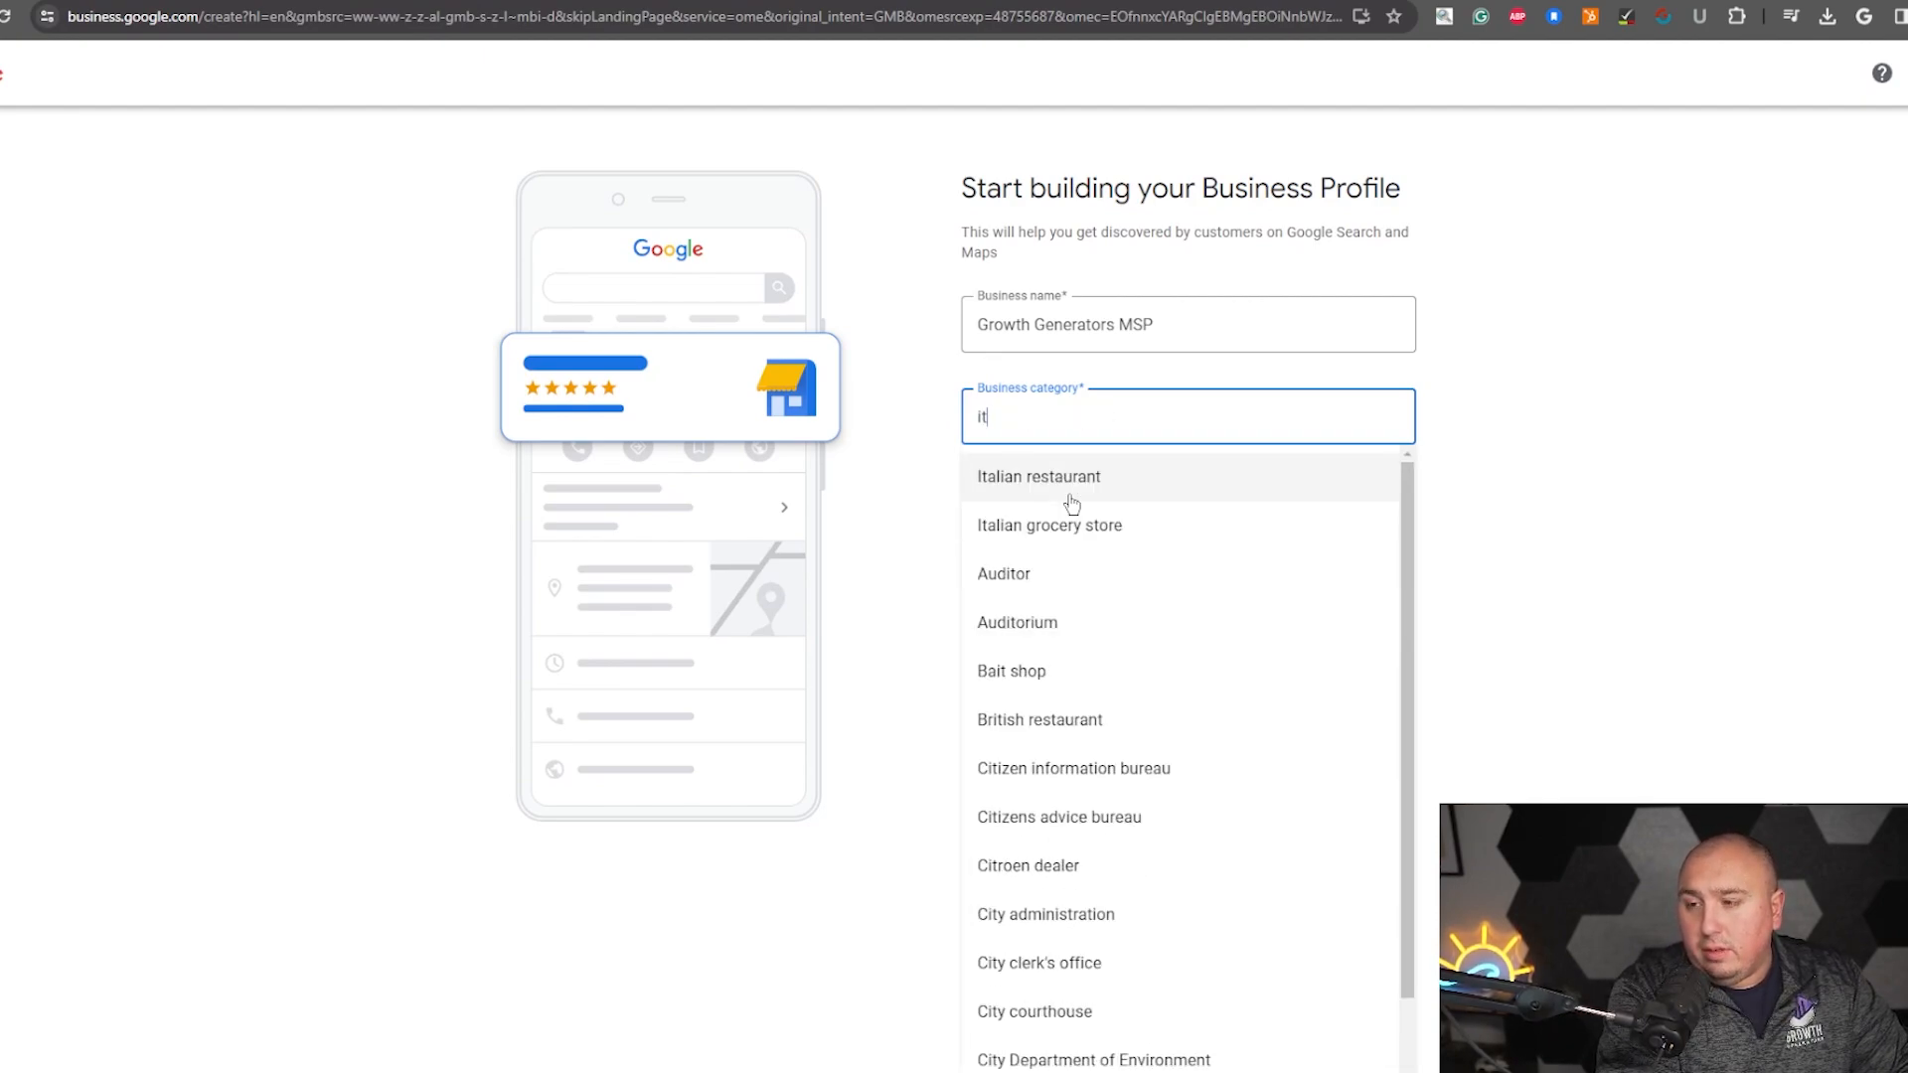
{"action": "key", "text": "BackSpace"}
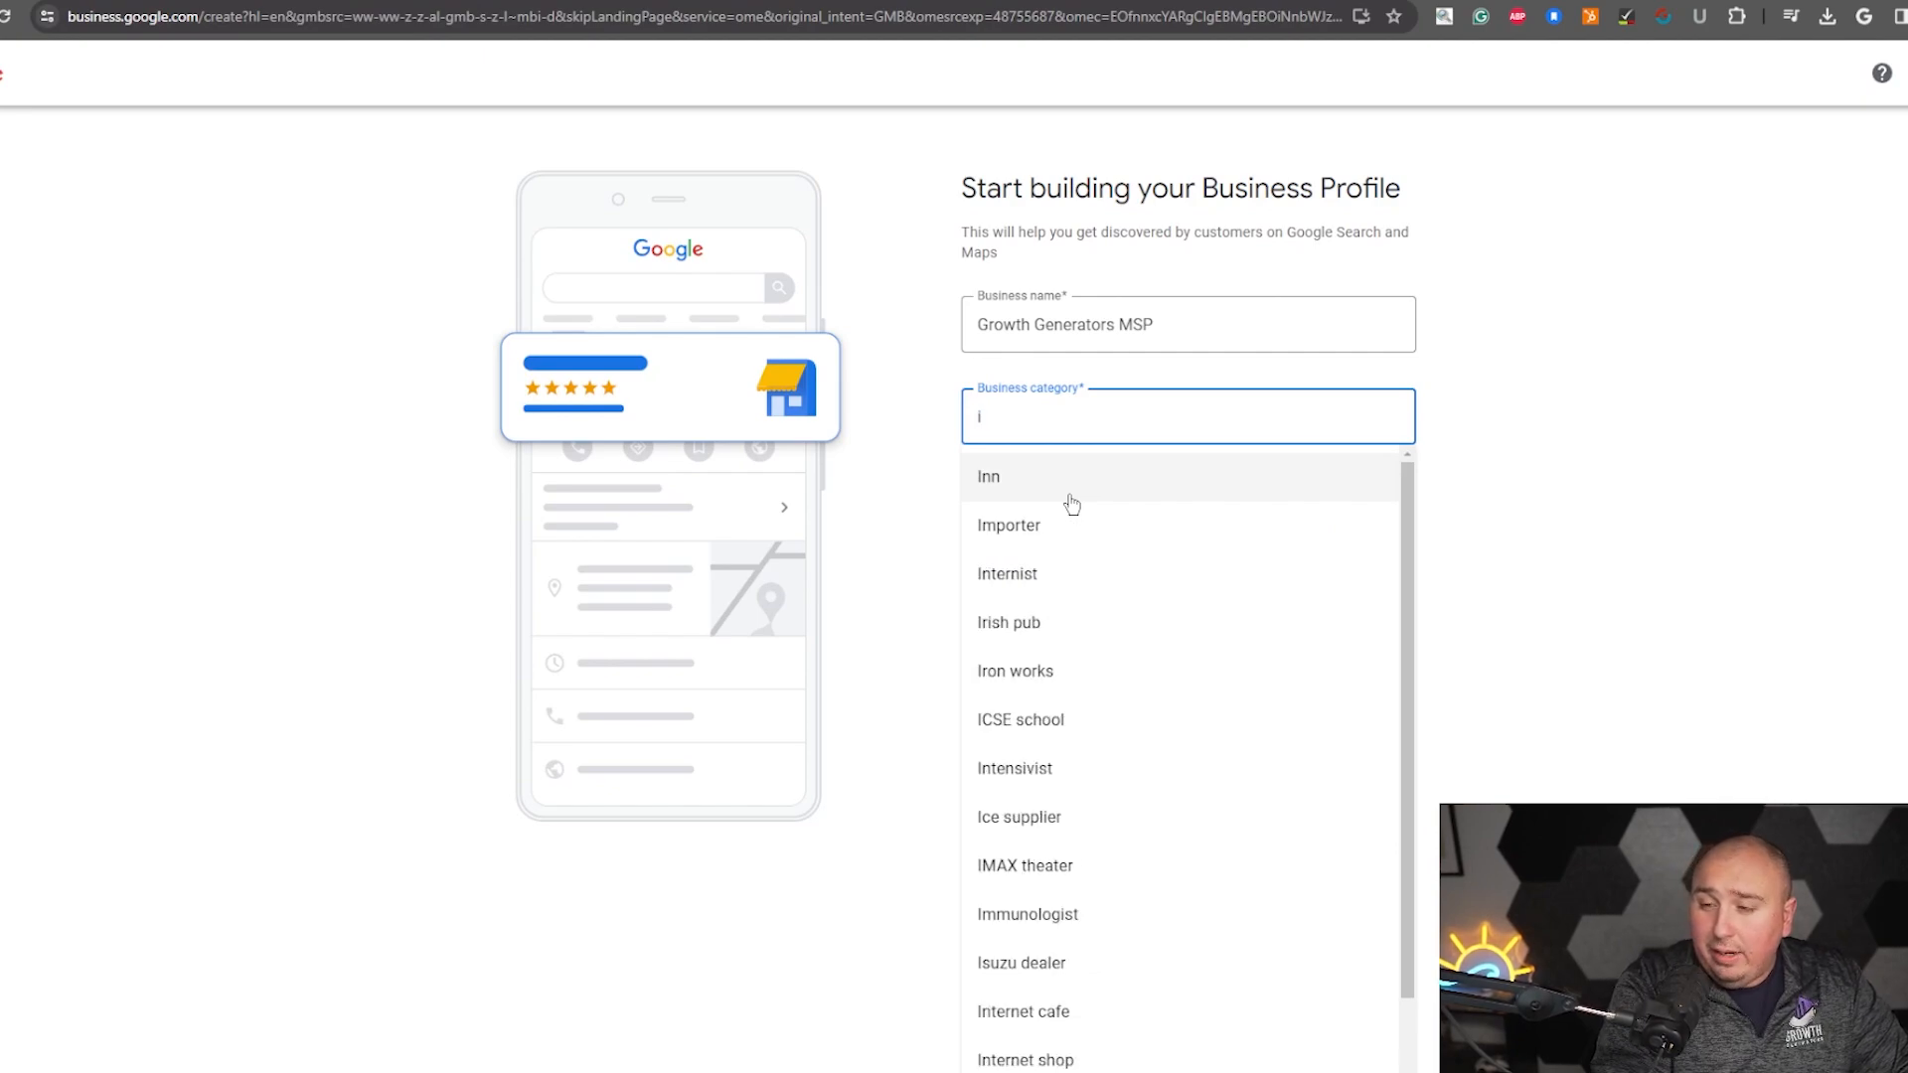
{"action": "key", "text": "BackSpace"}
- Set the business category to Computer support and services and continue
{"action": "type", "text": "computer"}
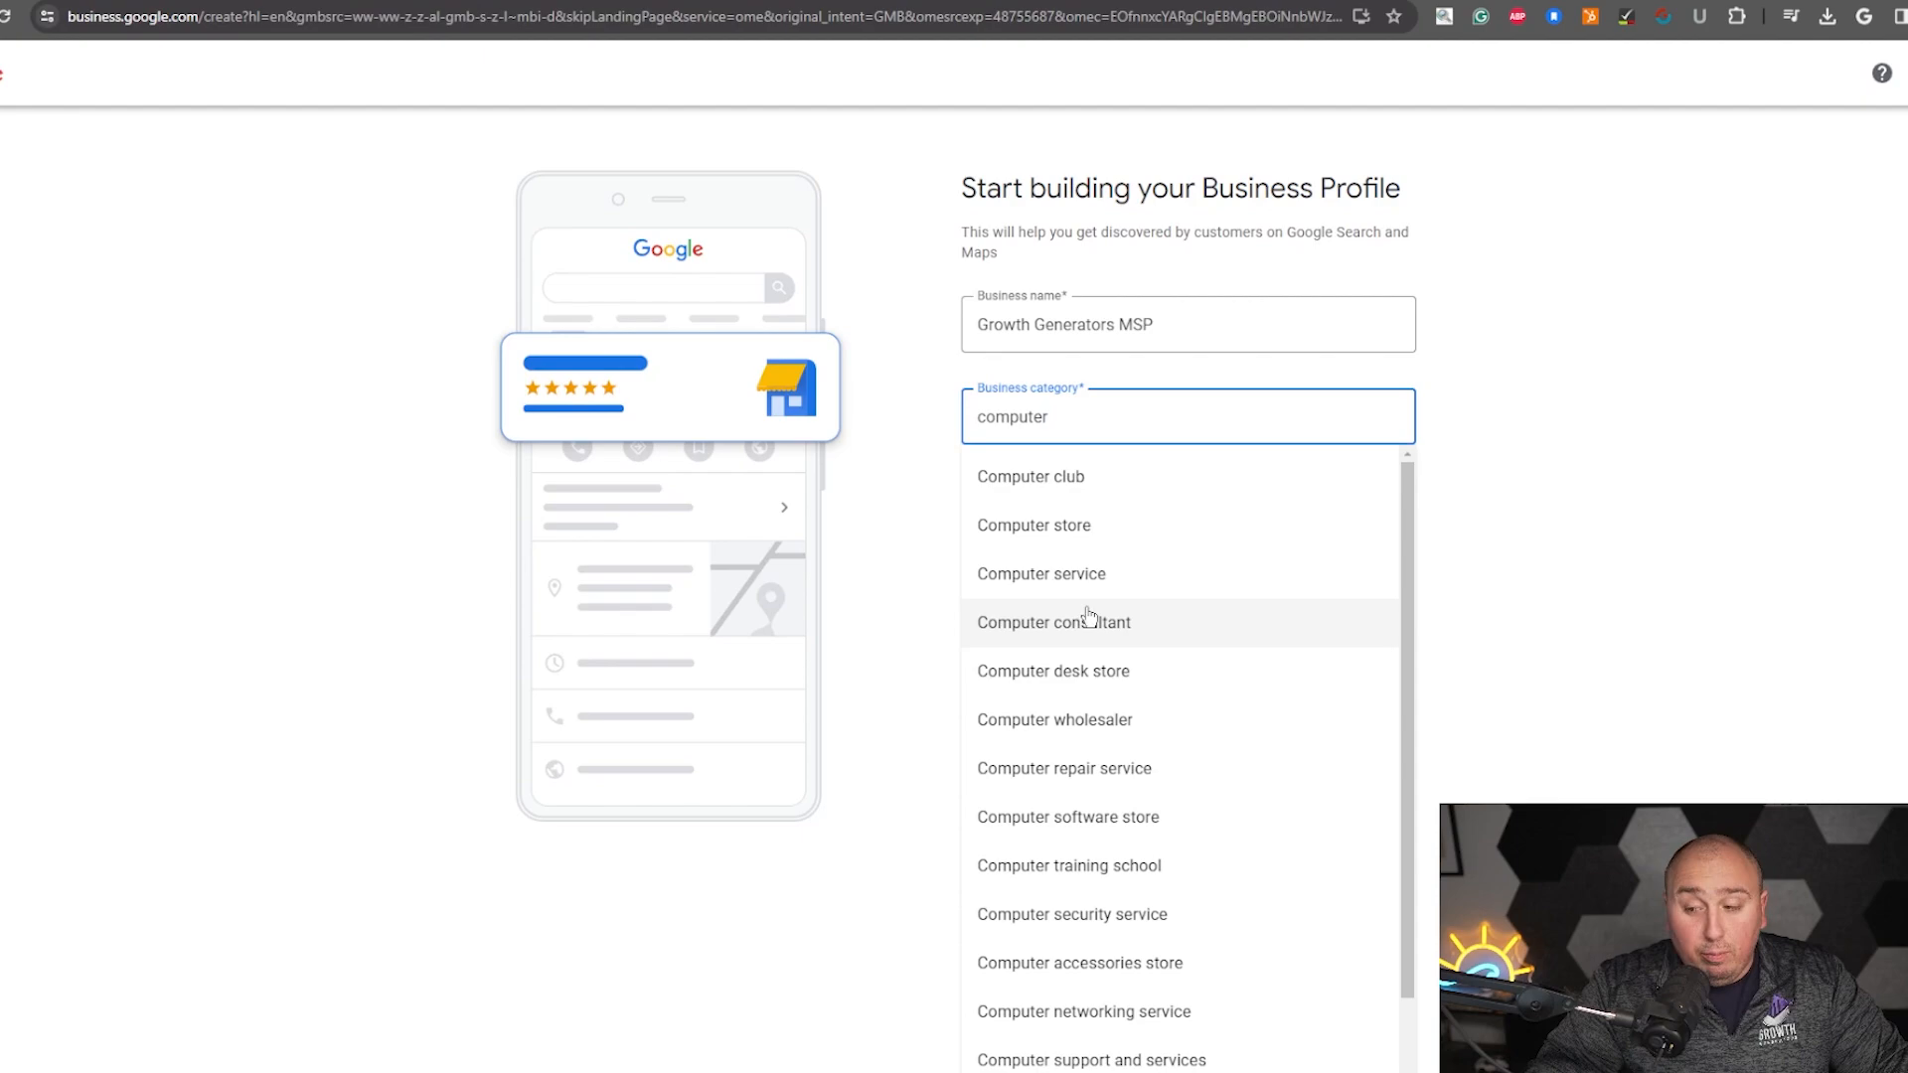
{"action": "scroll", "coordinate": [1043, 685], "scroll_direction": "down", "scroll_amount": 1}
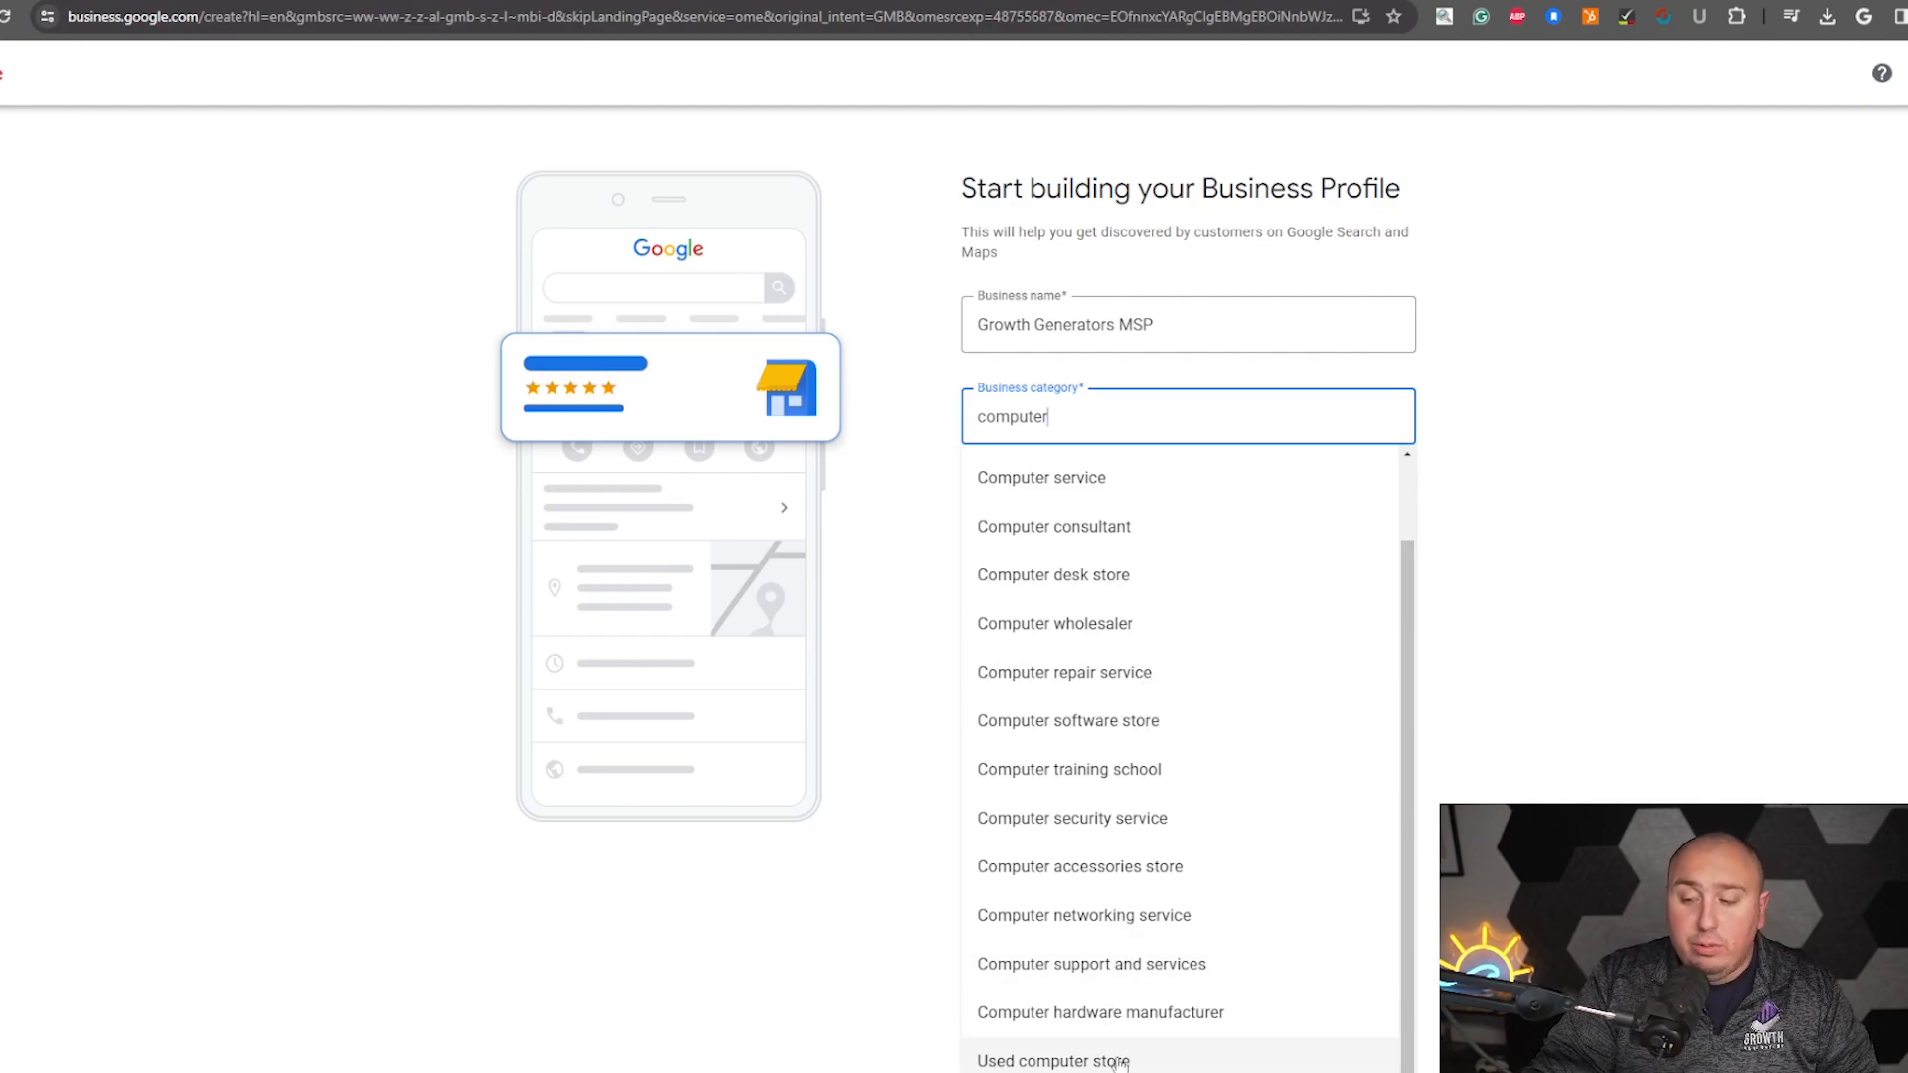
{"action": "scroll", "coordinate": [1133, 954], "scroll_direction": "up", "scroll_amount": 1}
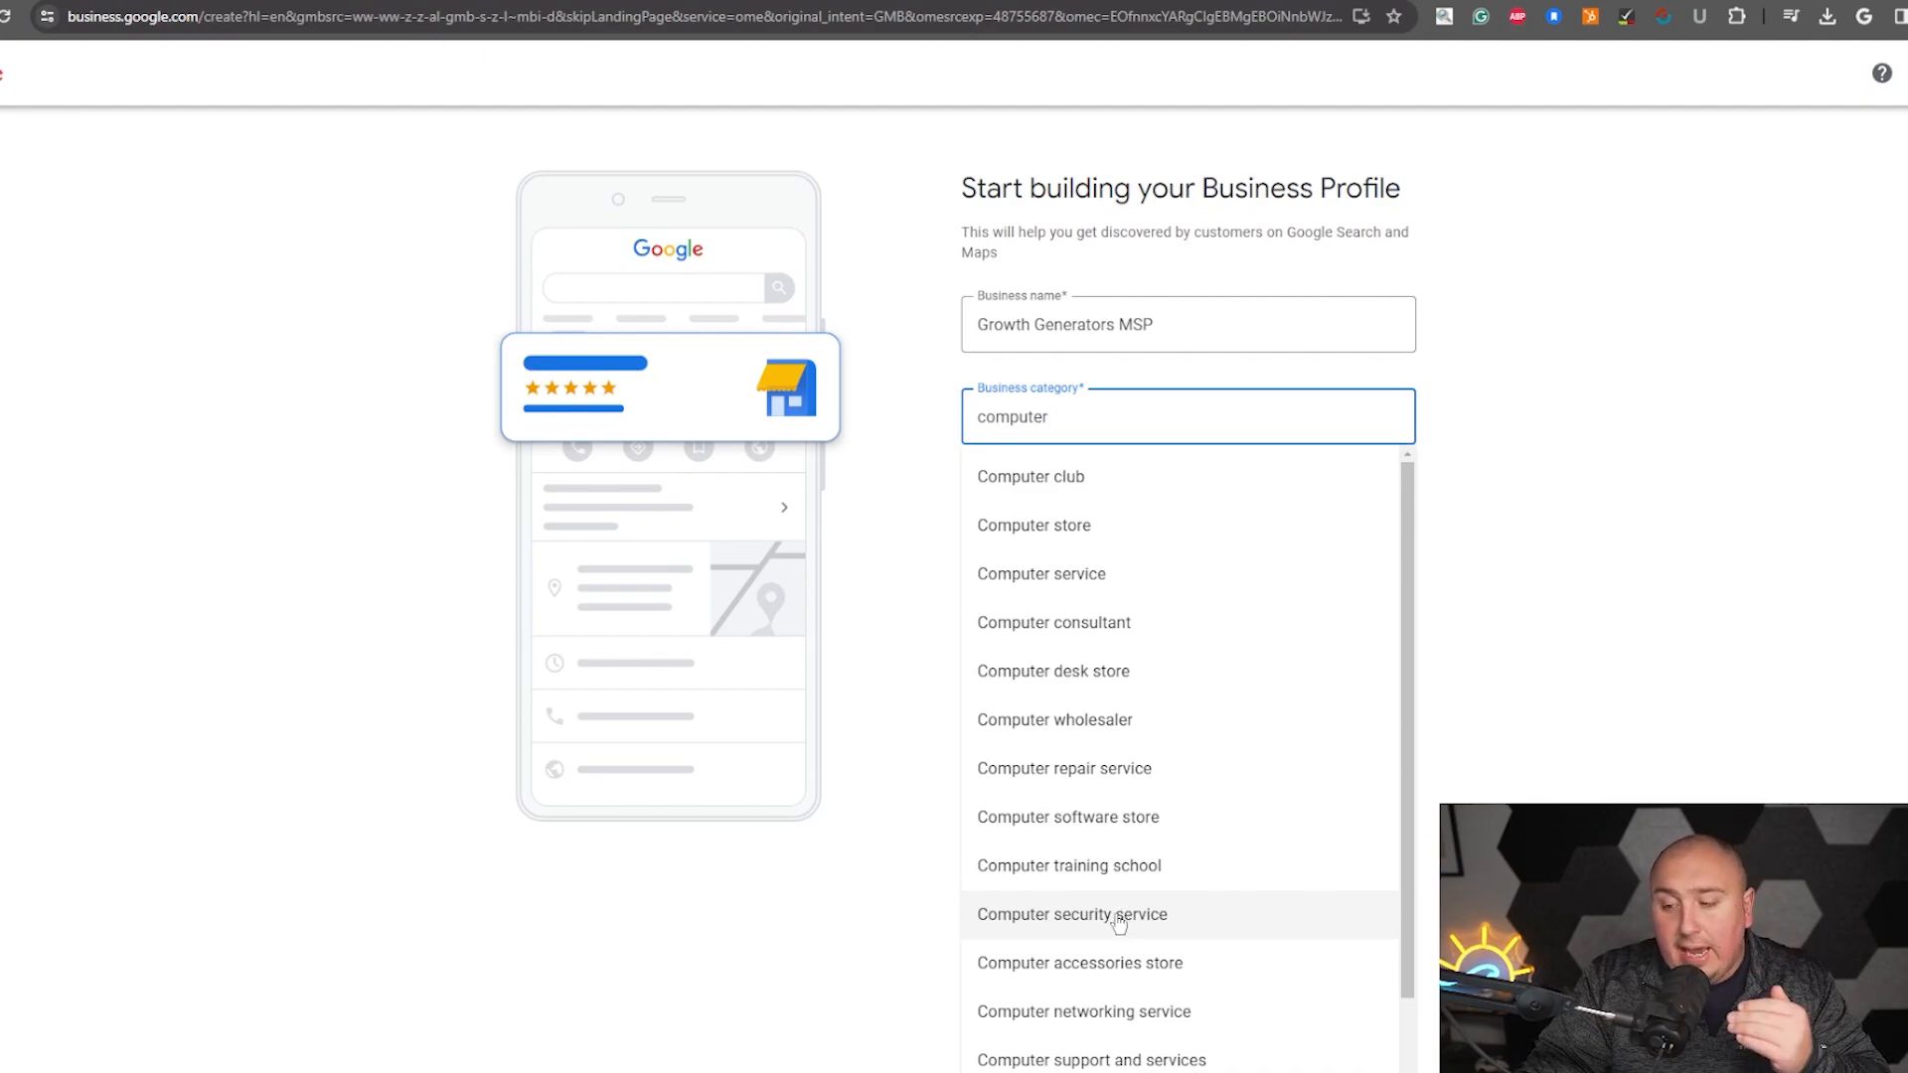
{"action": "scroll", "coordinate": [1111, 925], "scroll_direction": "down", "scroll_amount": 1}
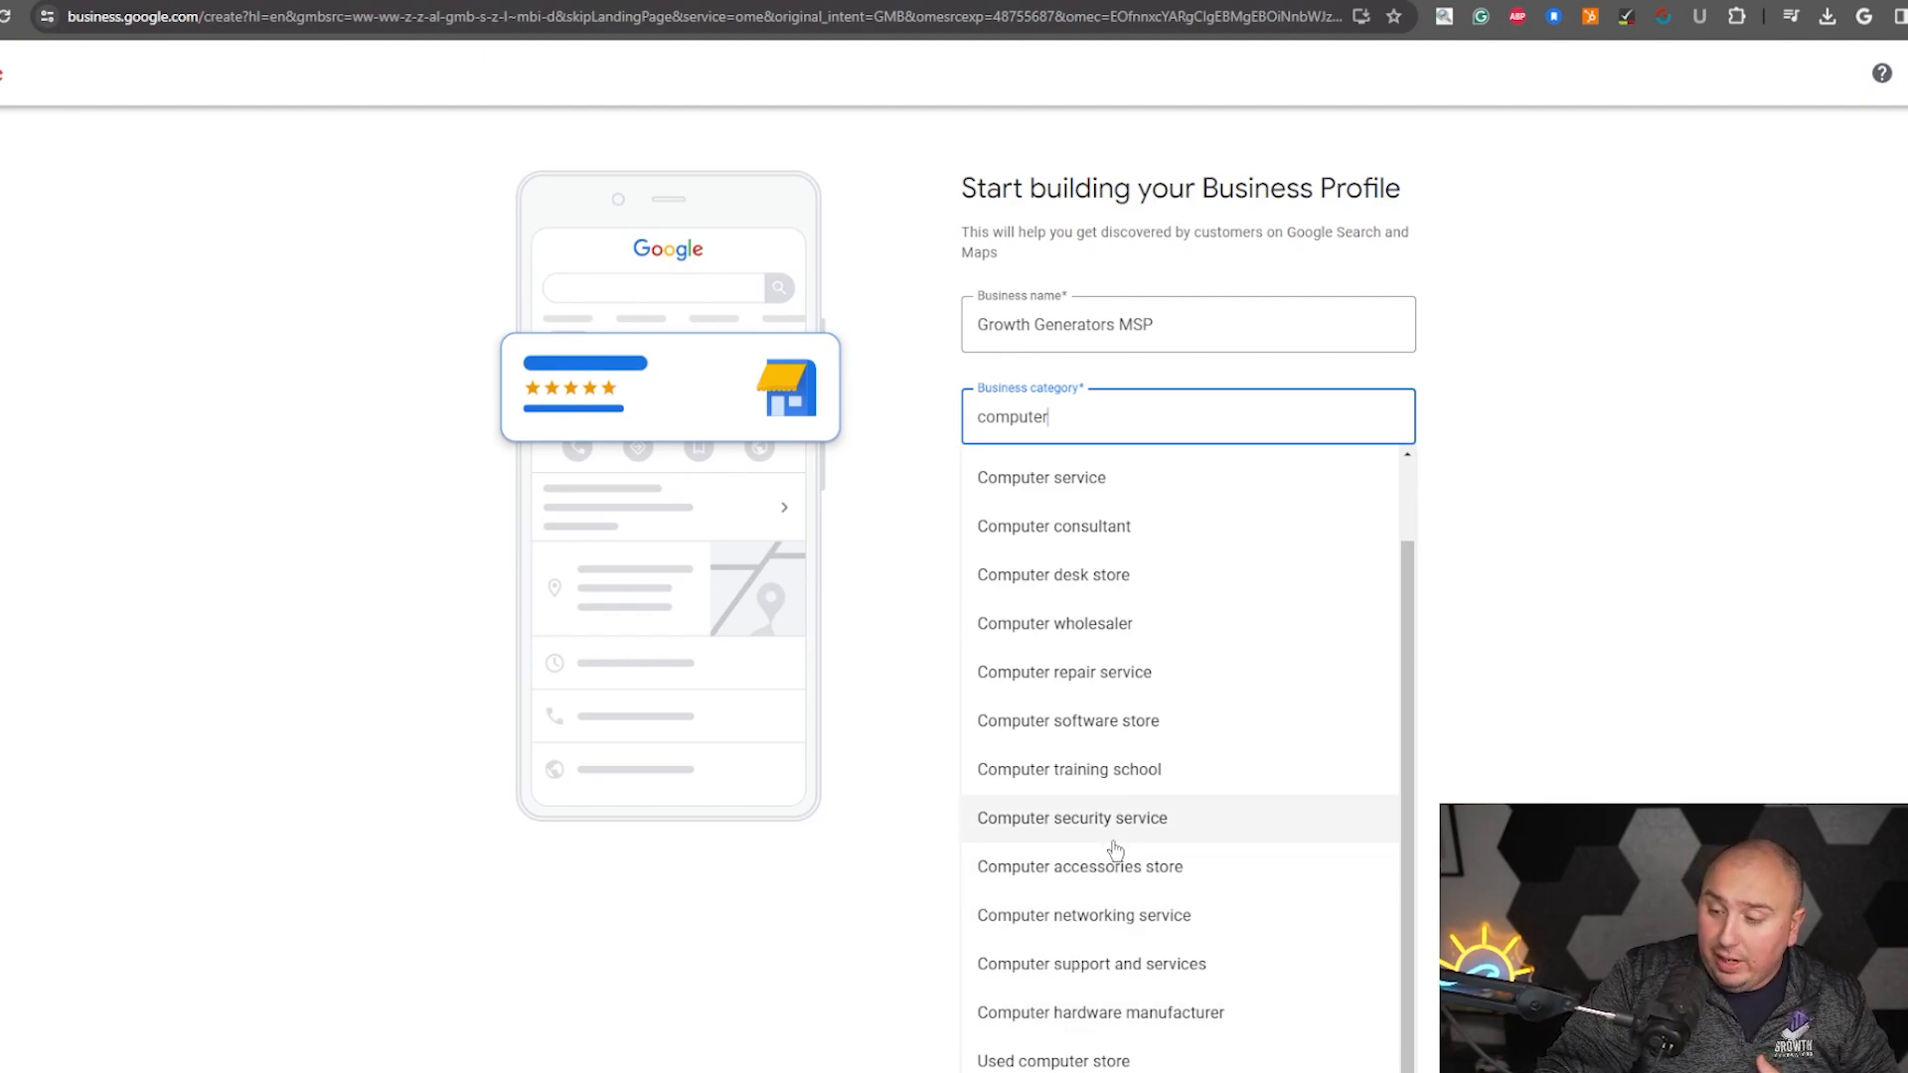
{"action": "left_click", "coordinate": [1143, 969]}
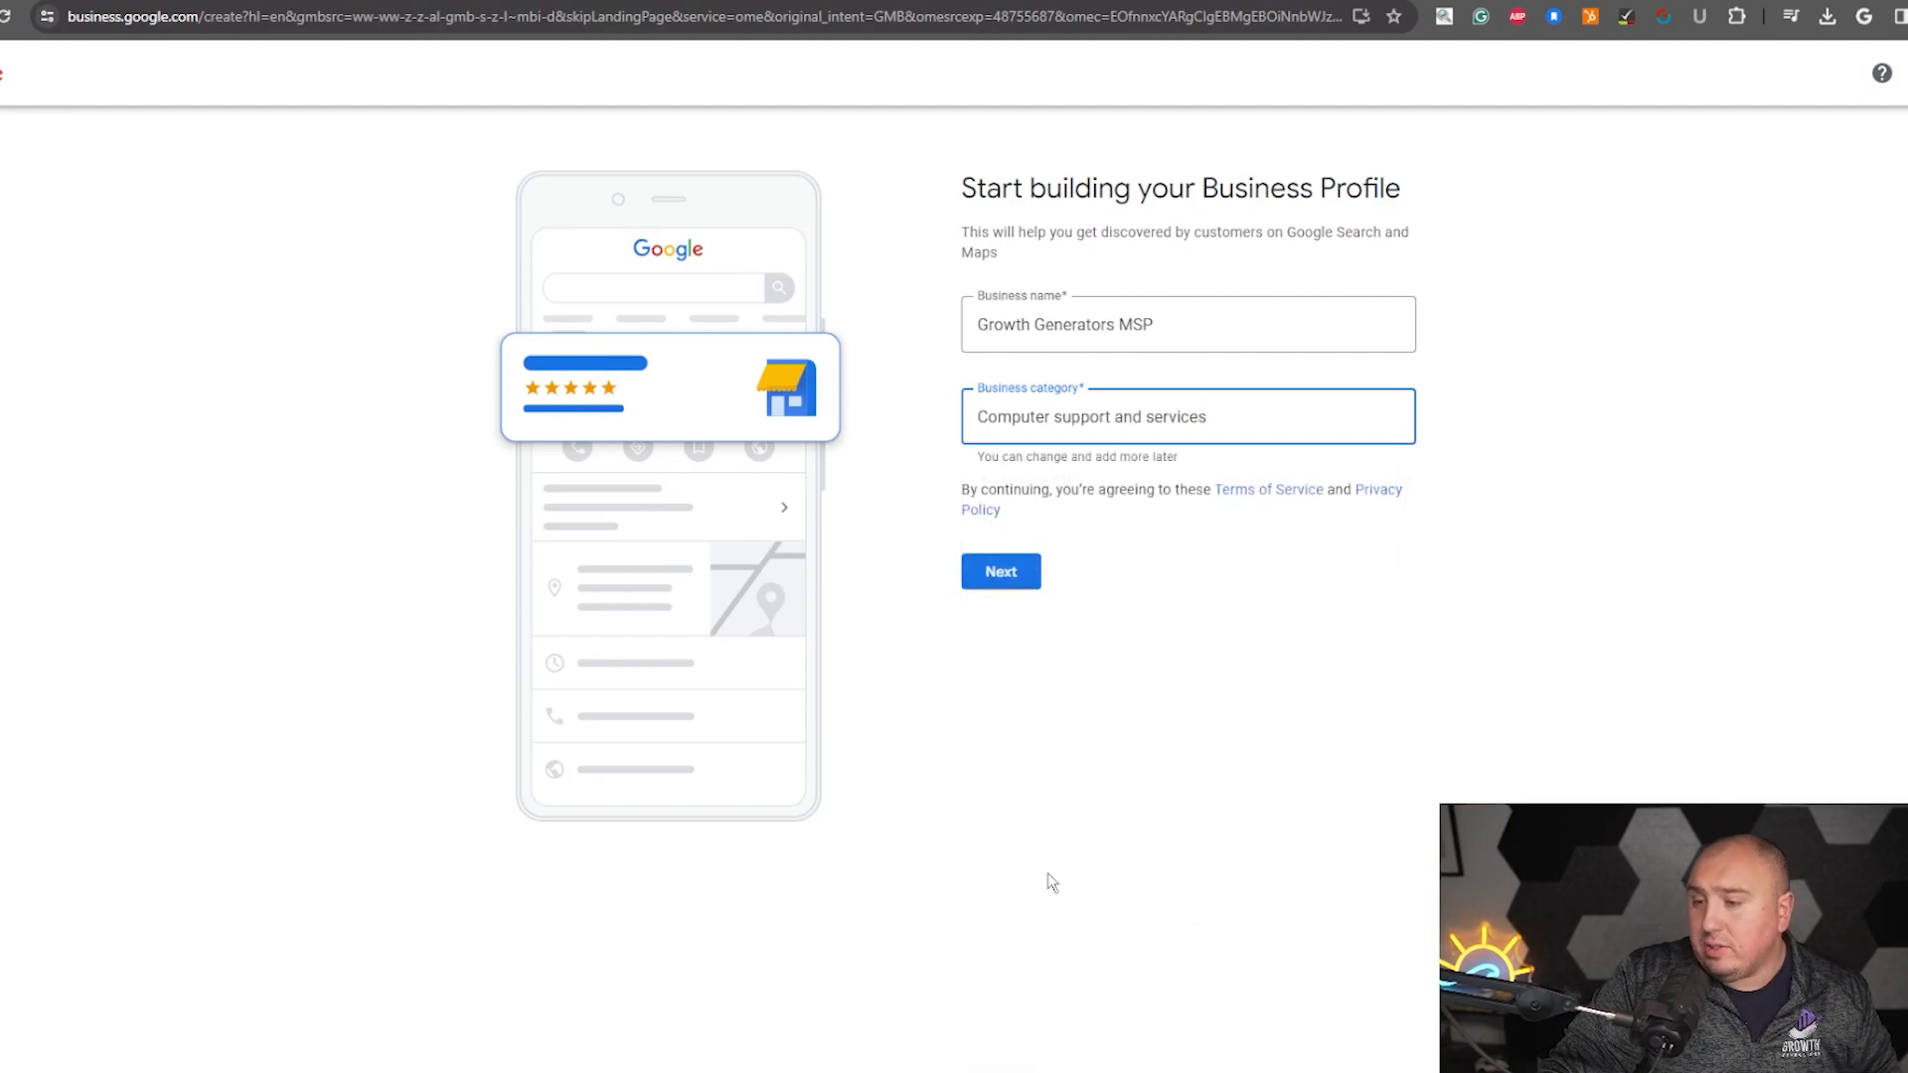
{"action": "left_click", "coordinate": [986, 584]}
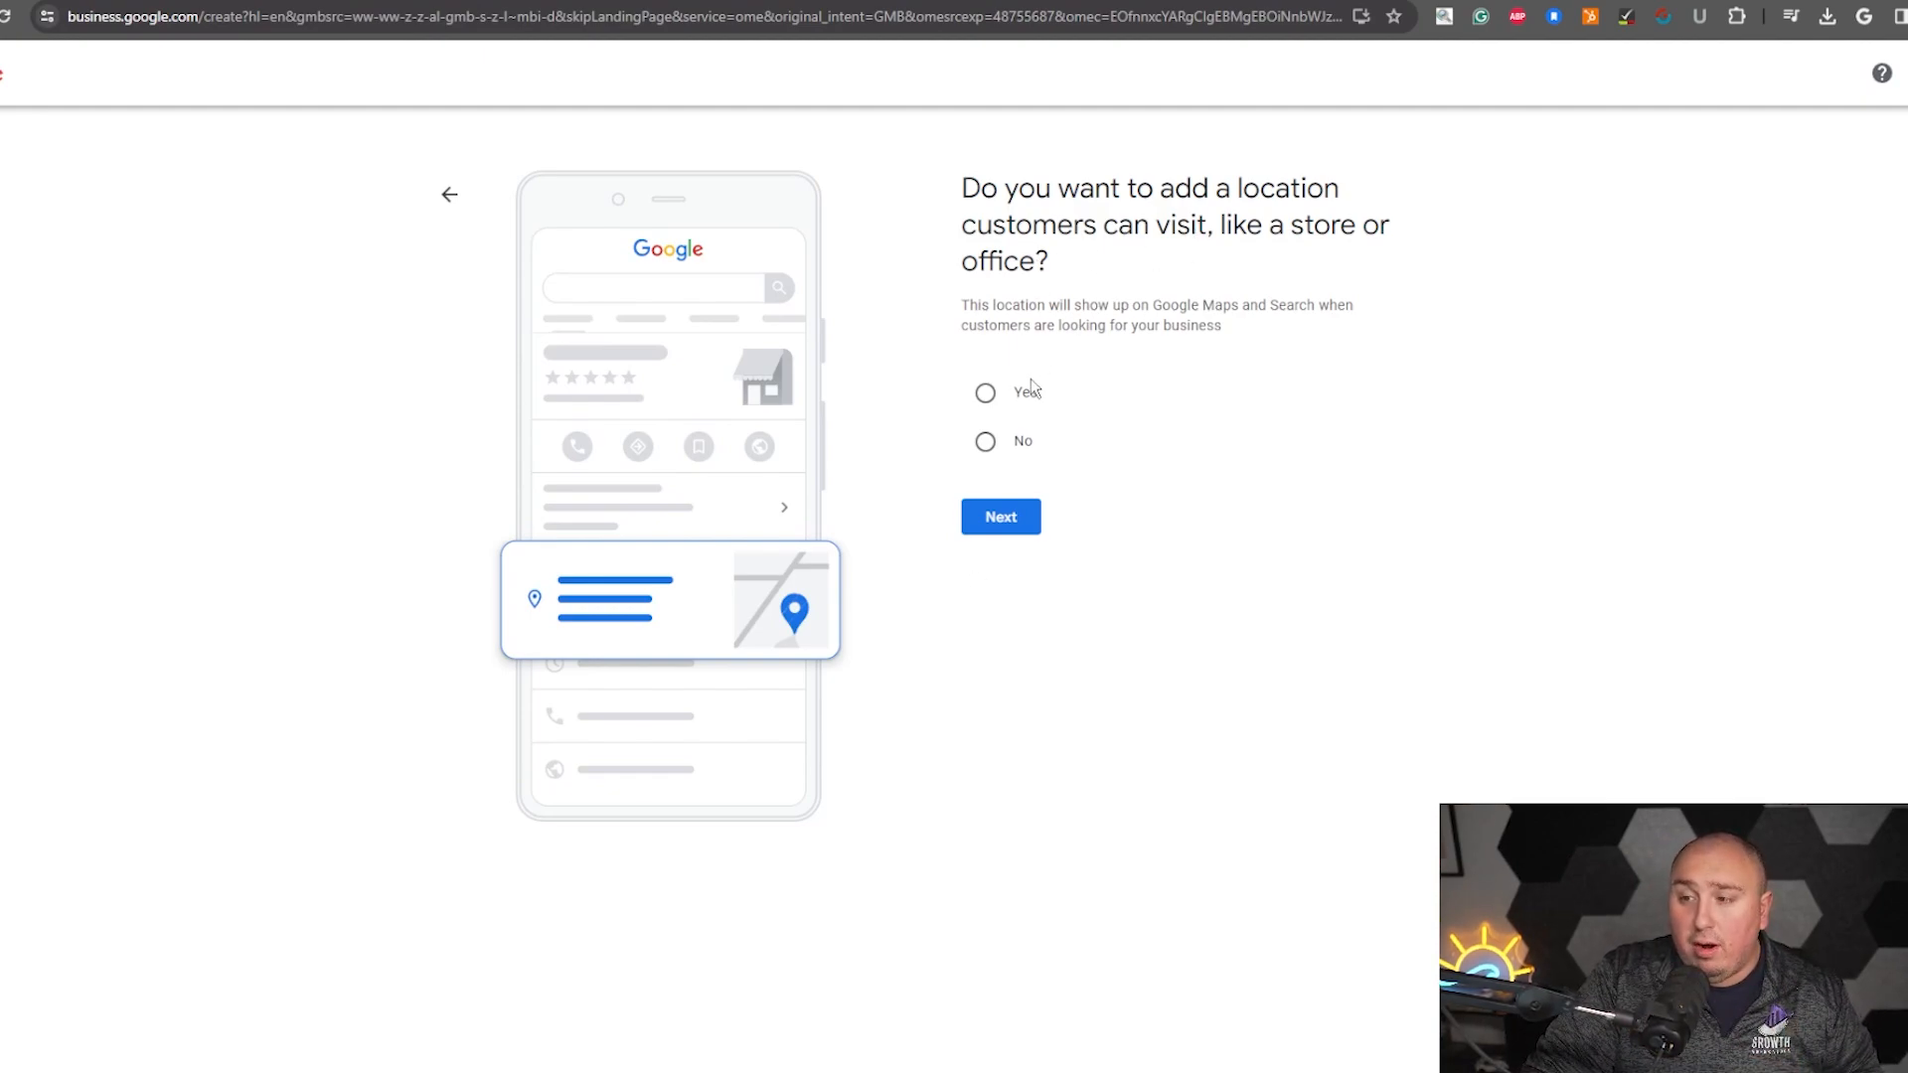
- Choose not to add a location customers can visit and continue
{"action": "left_click", "coordinate": [987, 393]}
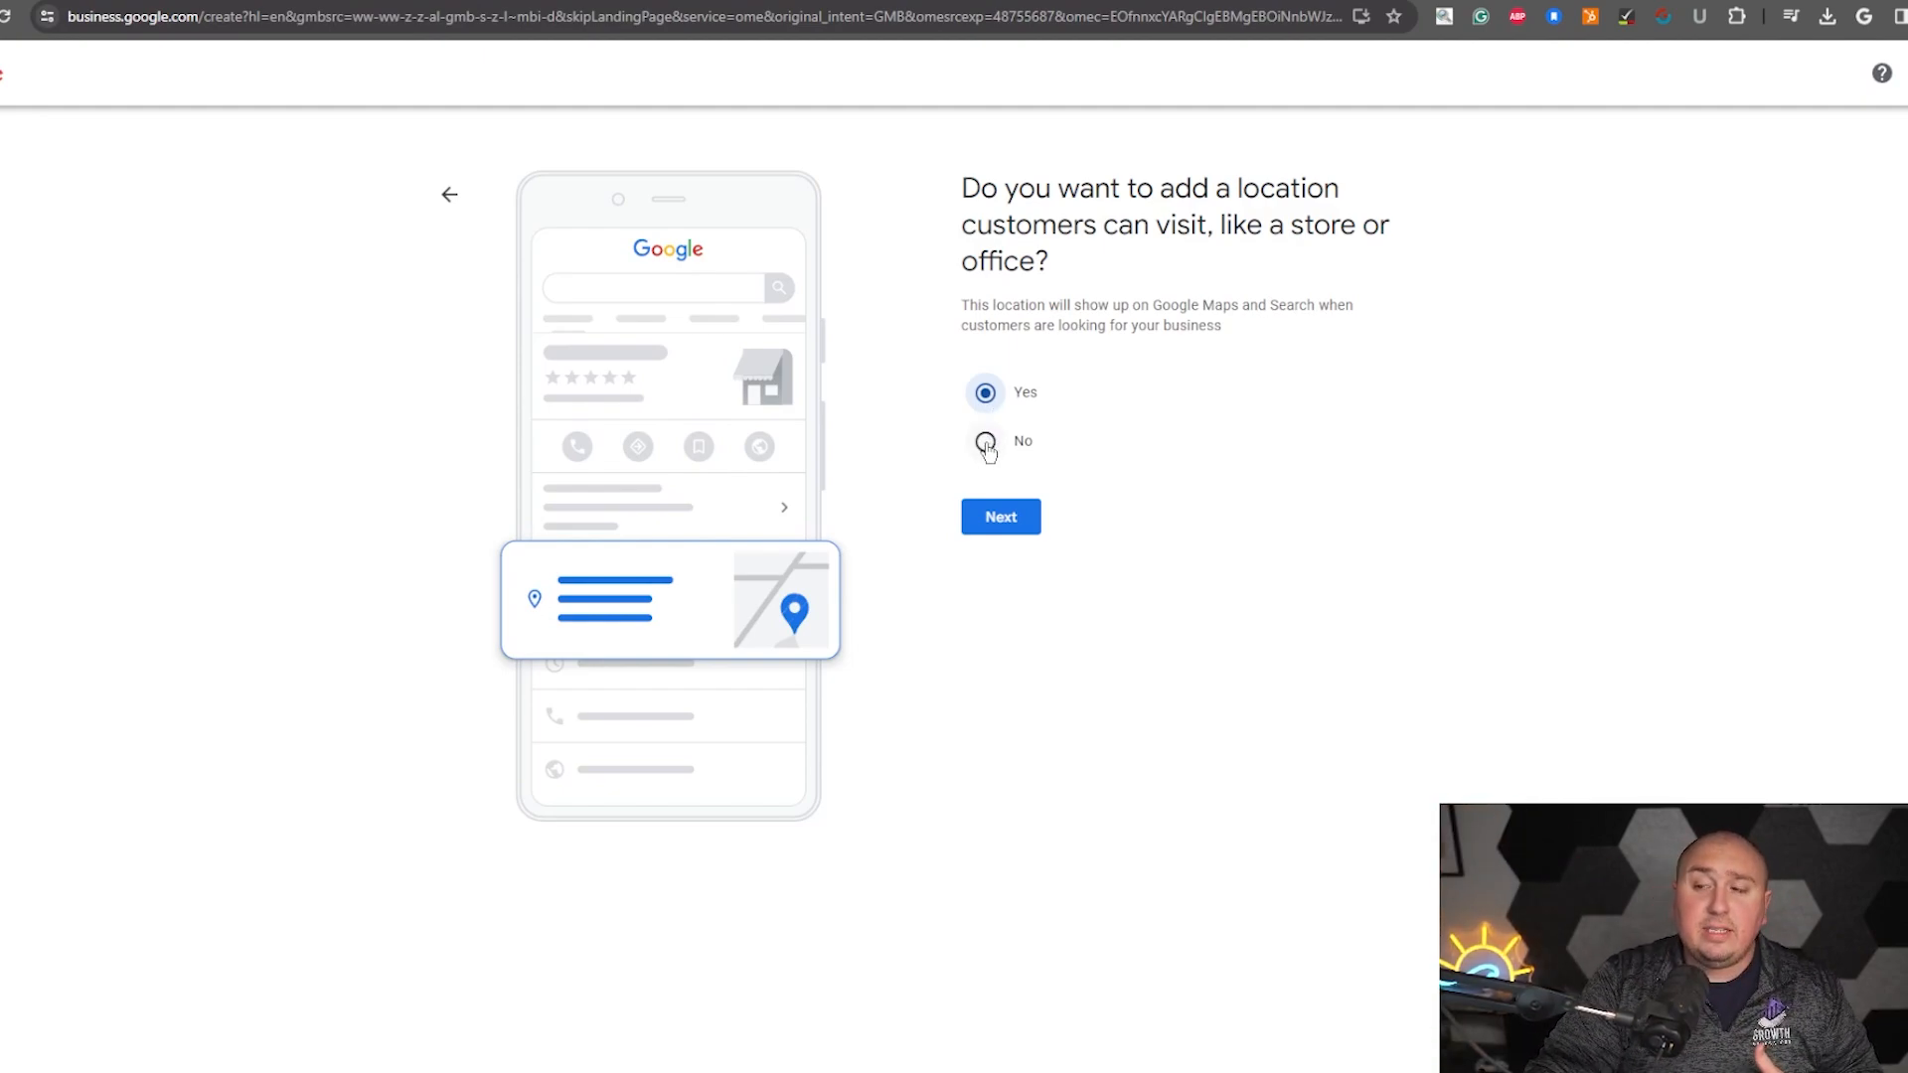
{"action": "left_click", "coordinate": [985, 445]}
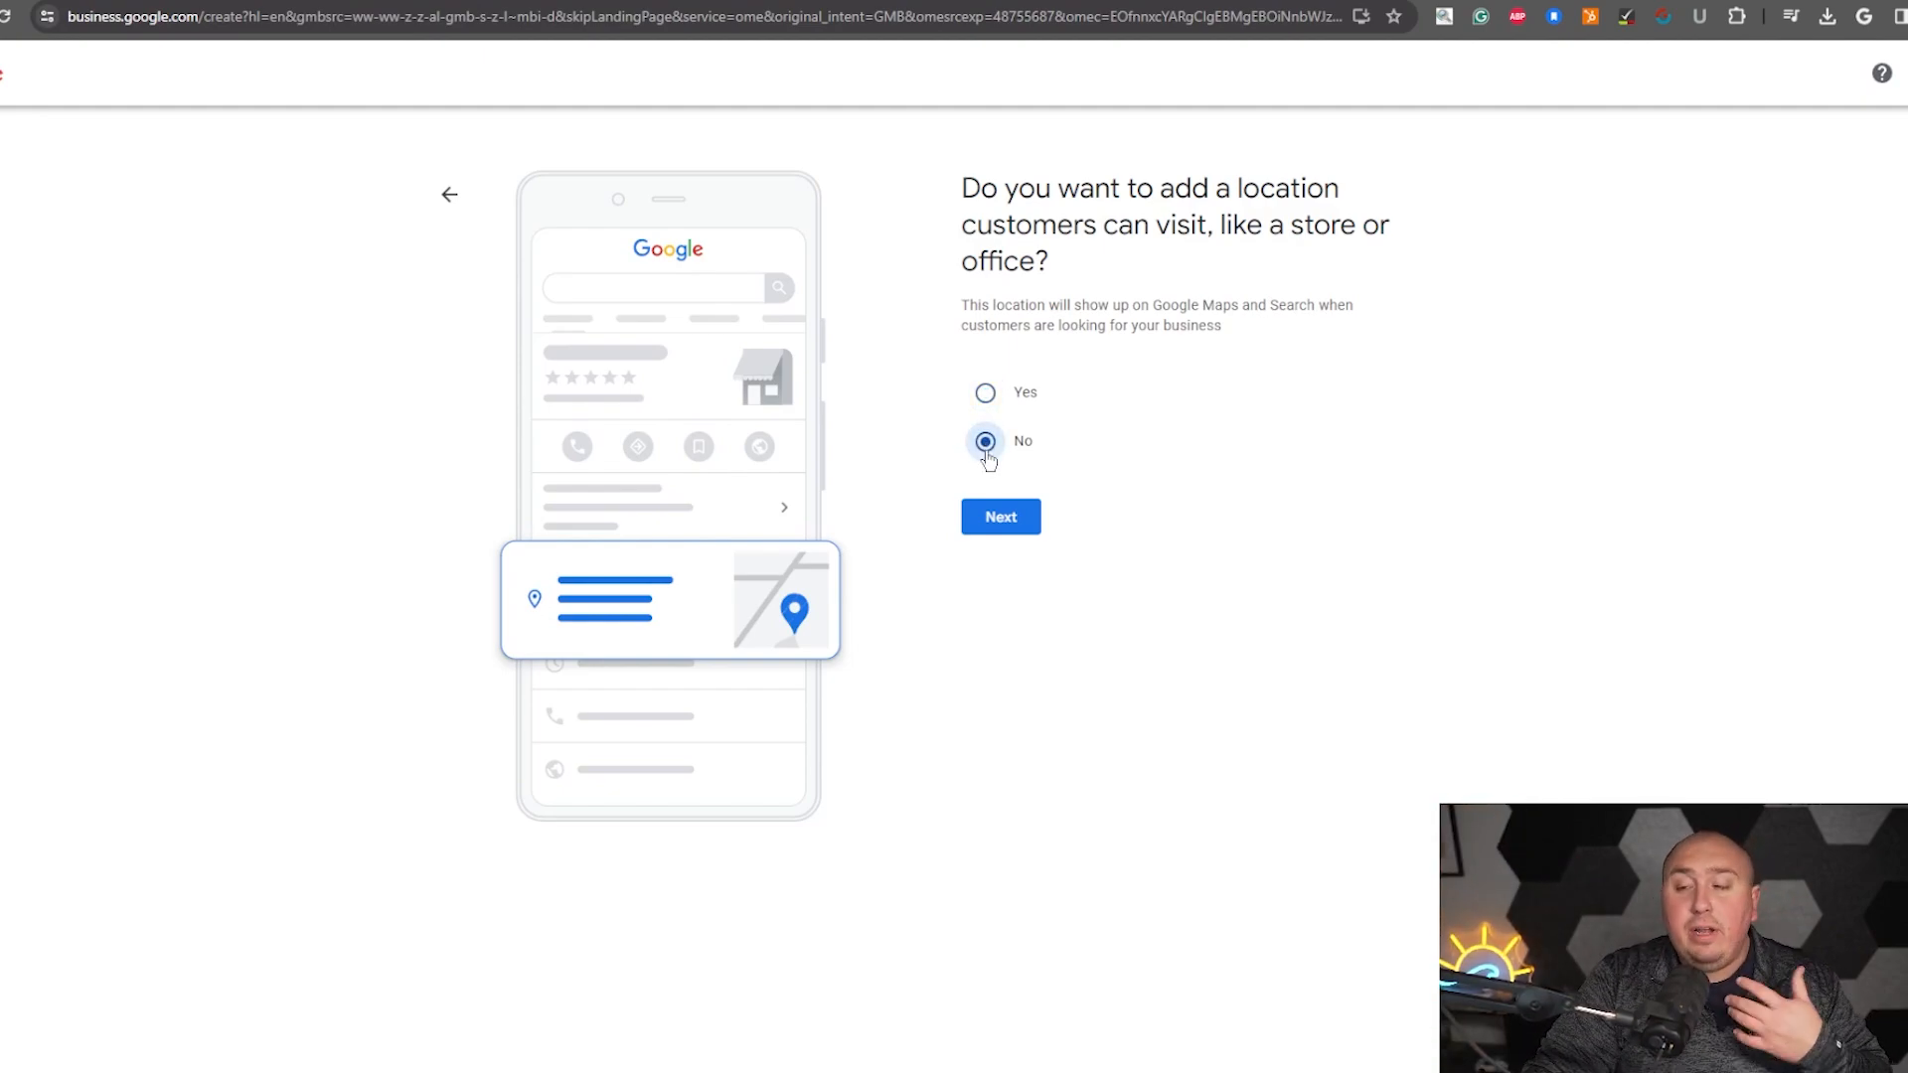
{"action": "left_click", "coordinate": [1000, 520]}
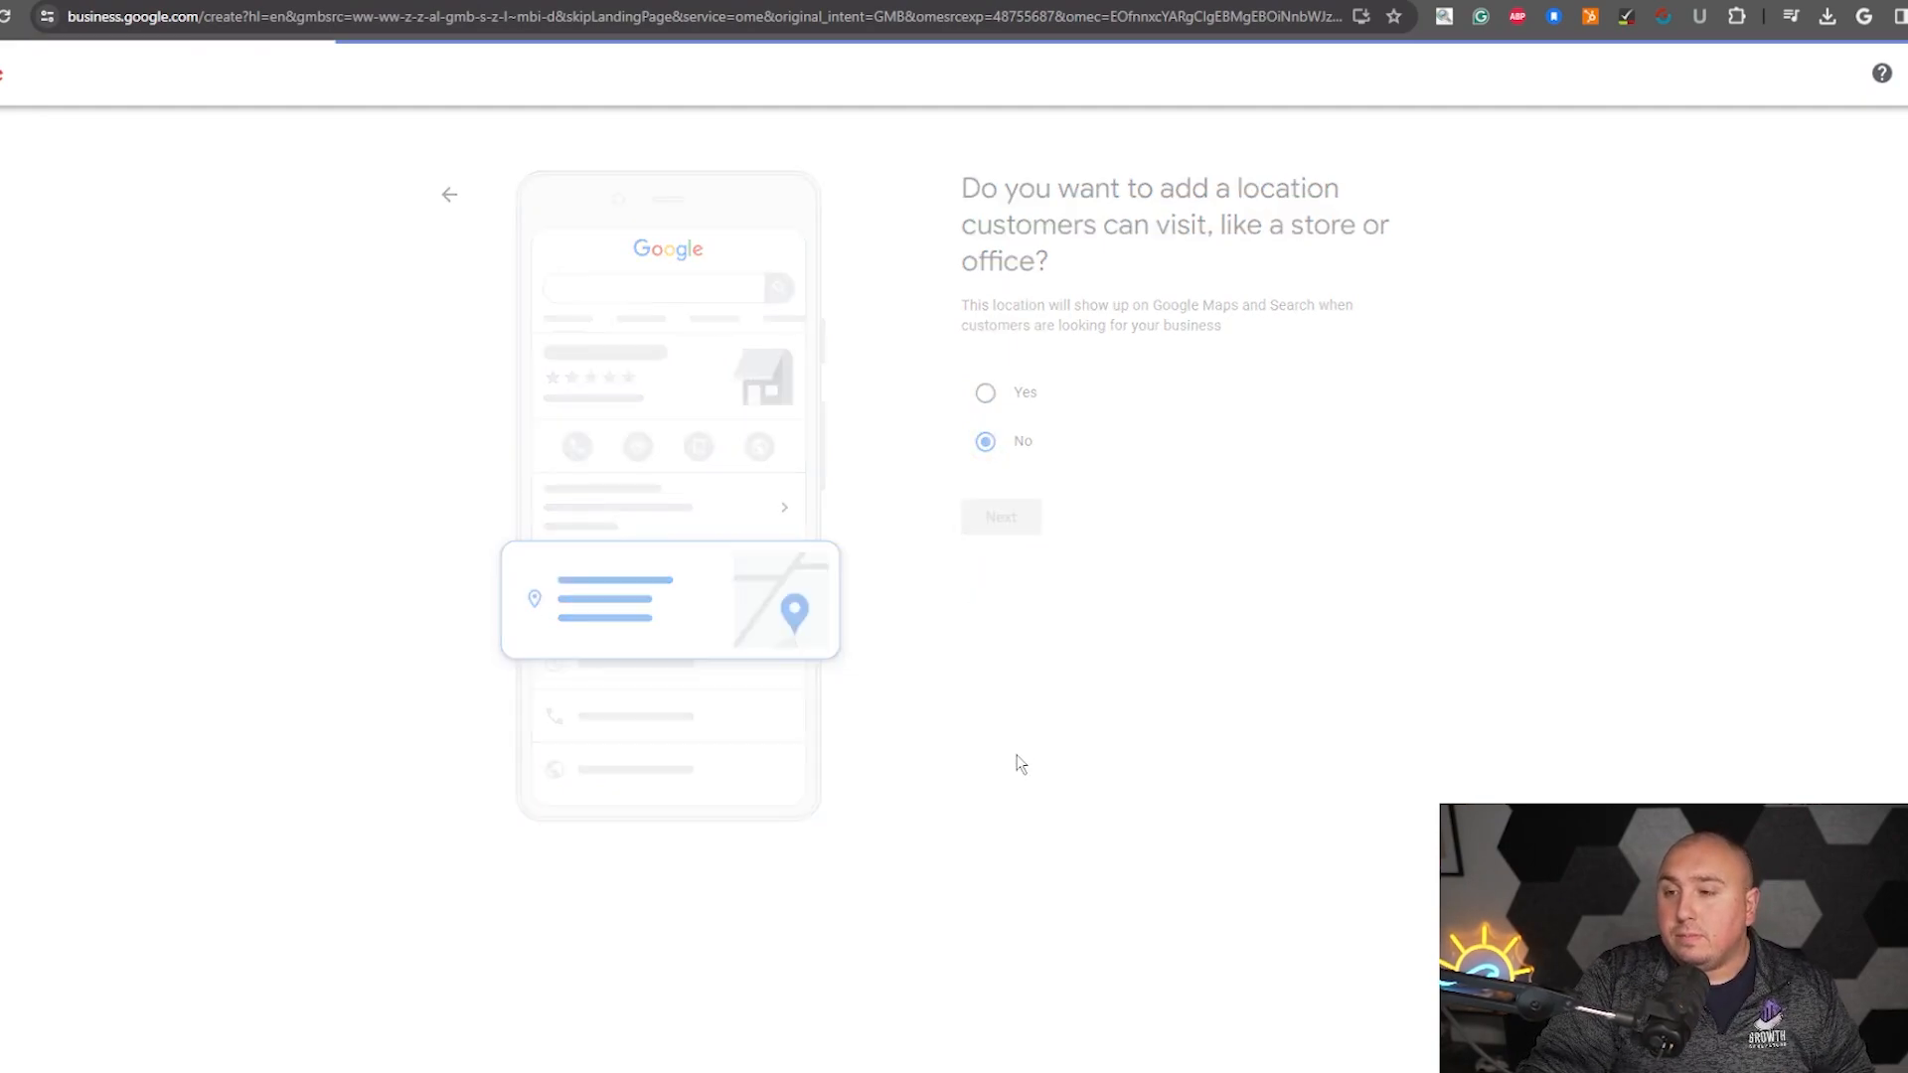
- Add Charlotte, NC, USA as the service area and continue
{"action": "left_click_drag", "start_coordinate": [989, 189], "coordinate": [1223, 189]}
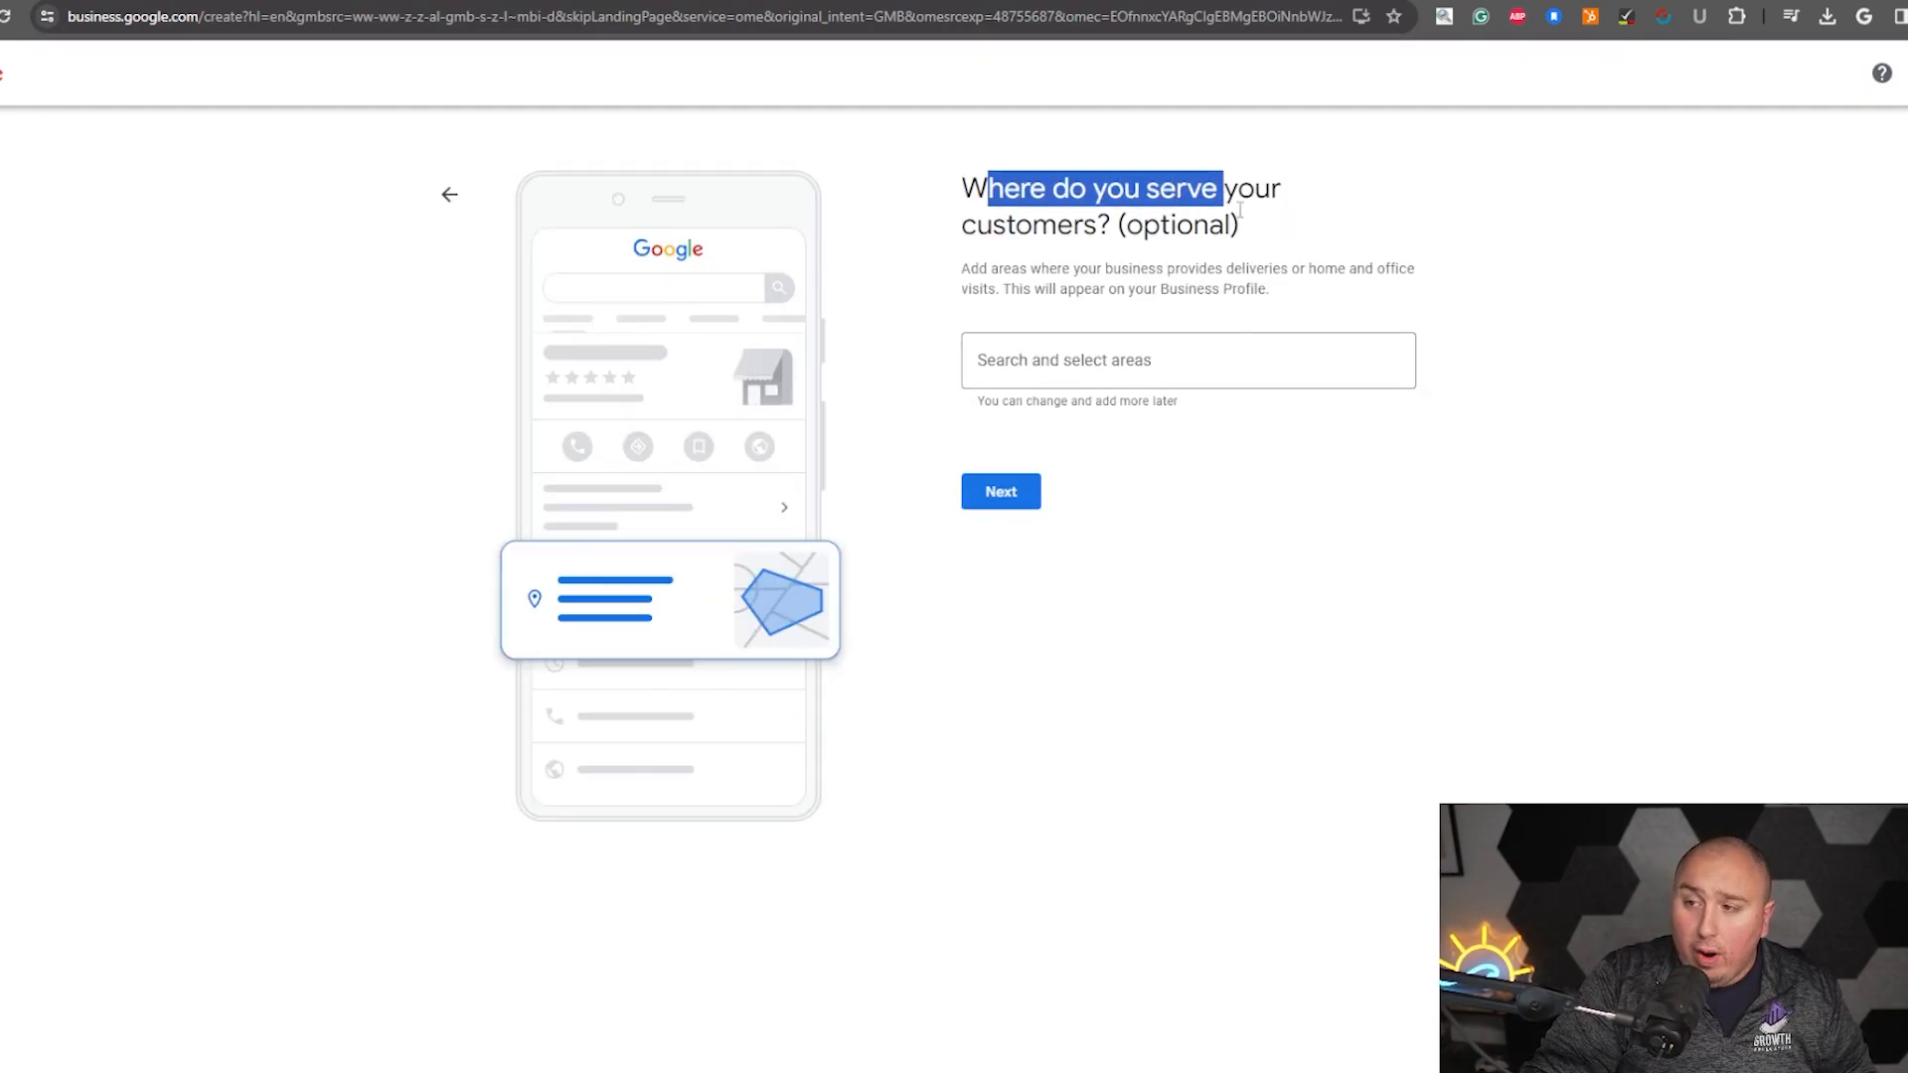
{"action": "left_click", "coordinate": [1101, 240]}
{"action": "left_click", "coordinate": [1100, 362]}
{"action": "type", "text": "Manhattan, New York"}
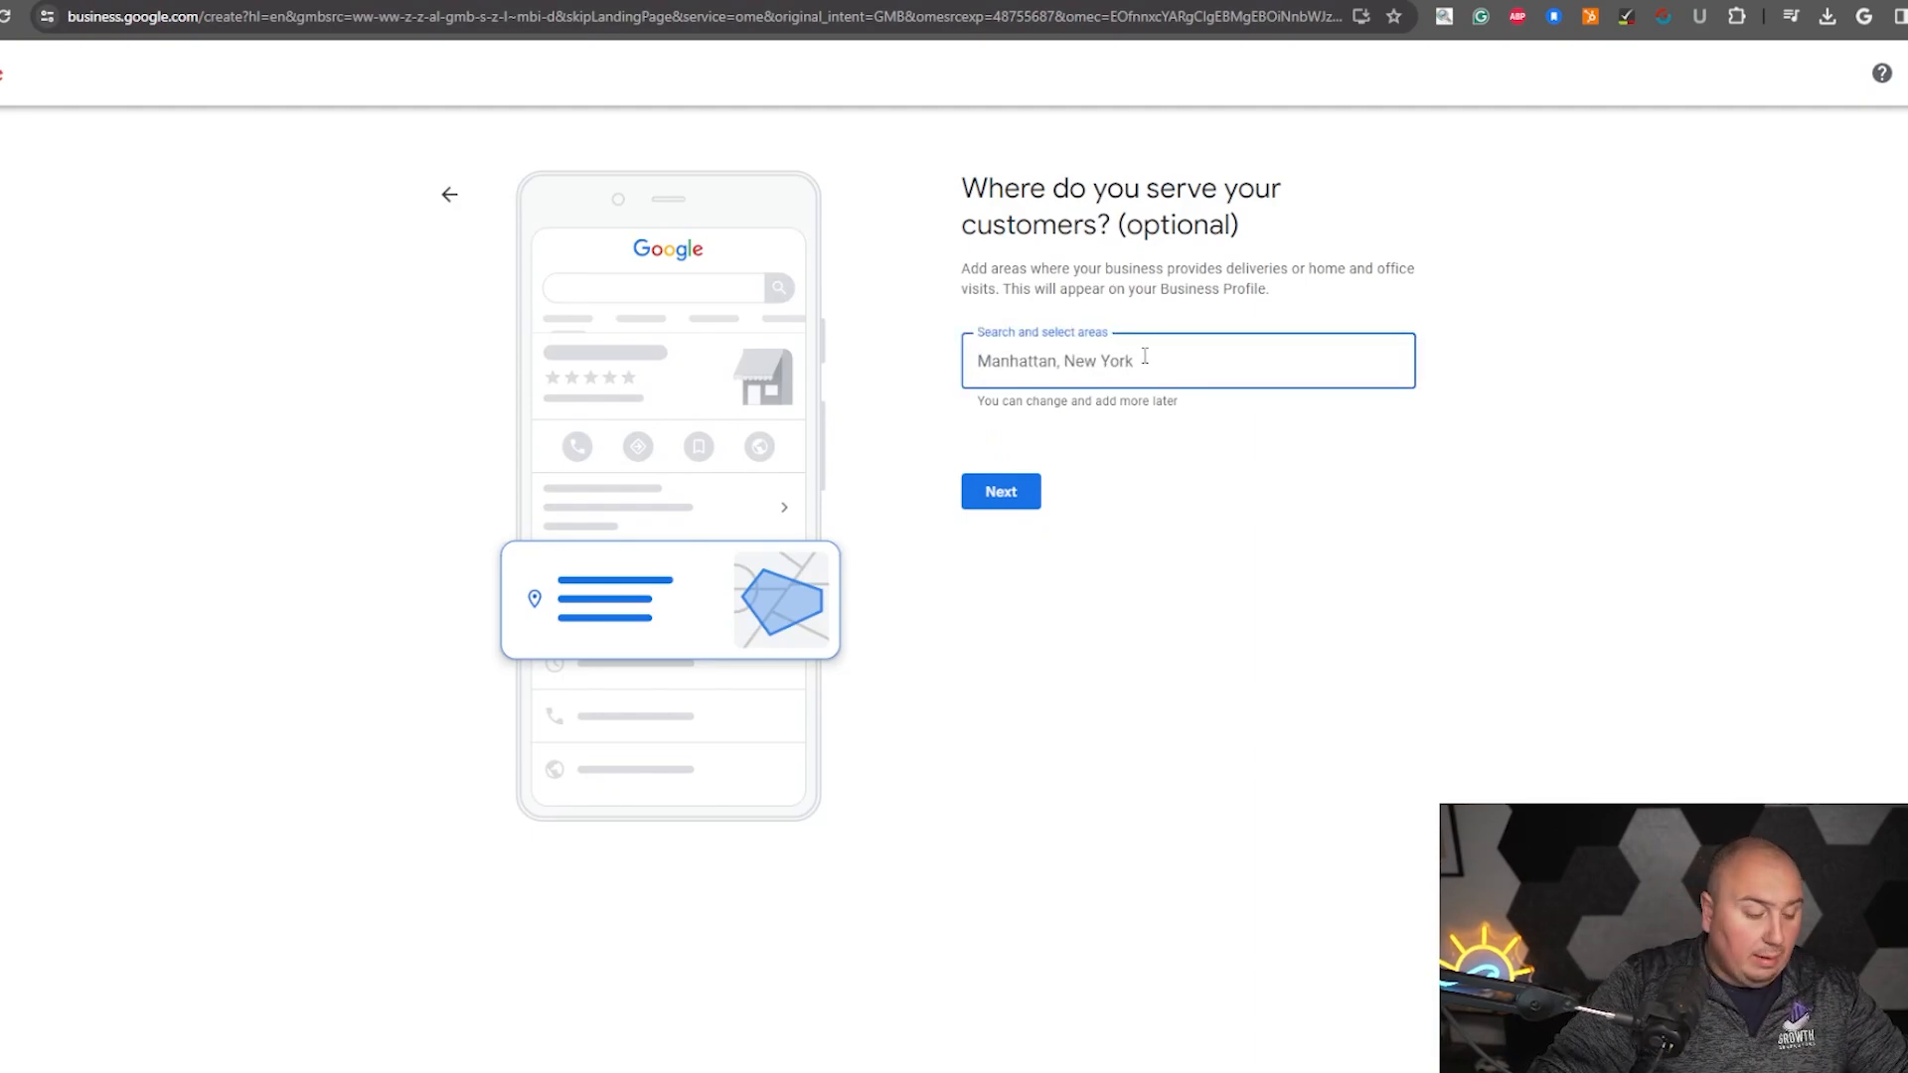
{"action": "type", "text": "charlo"}
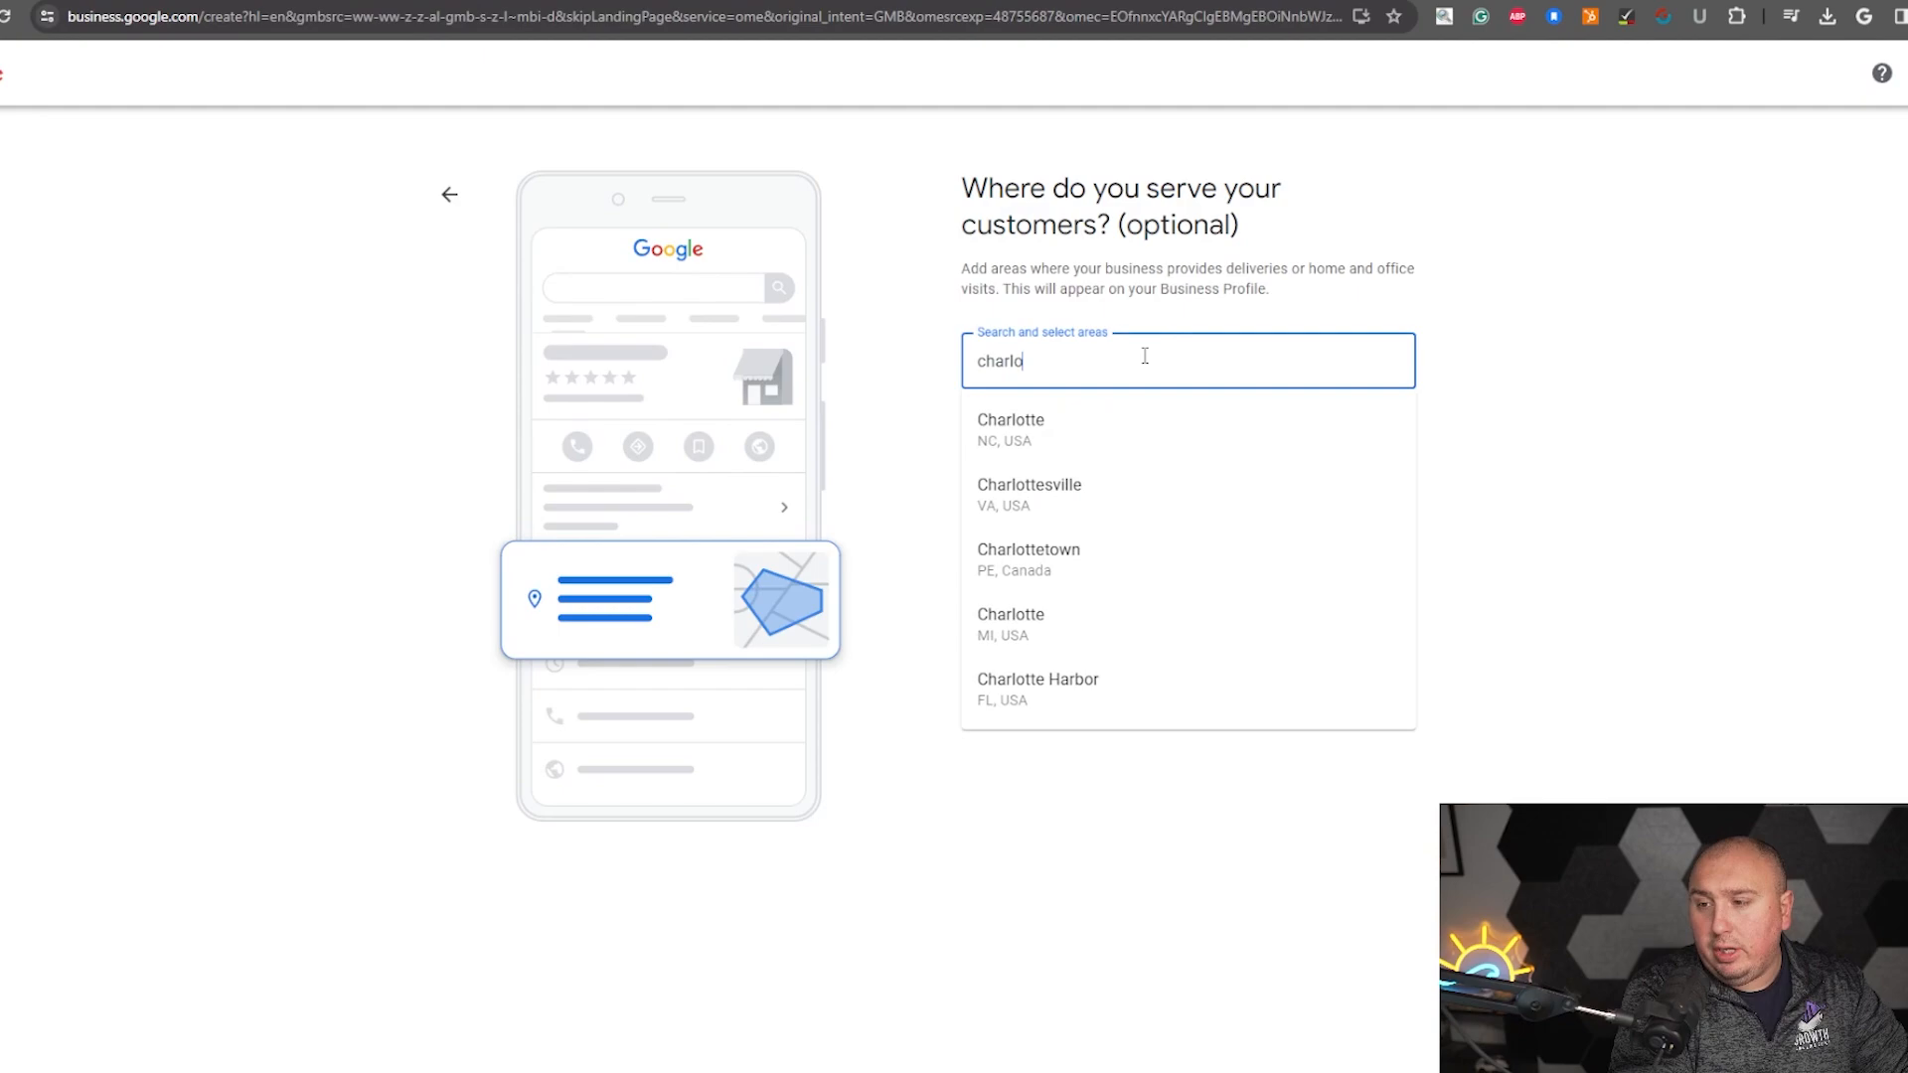
{"action": "key", "text": "Down"}
{"action": "key", "text": "Return"}
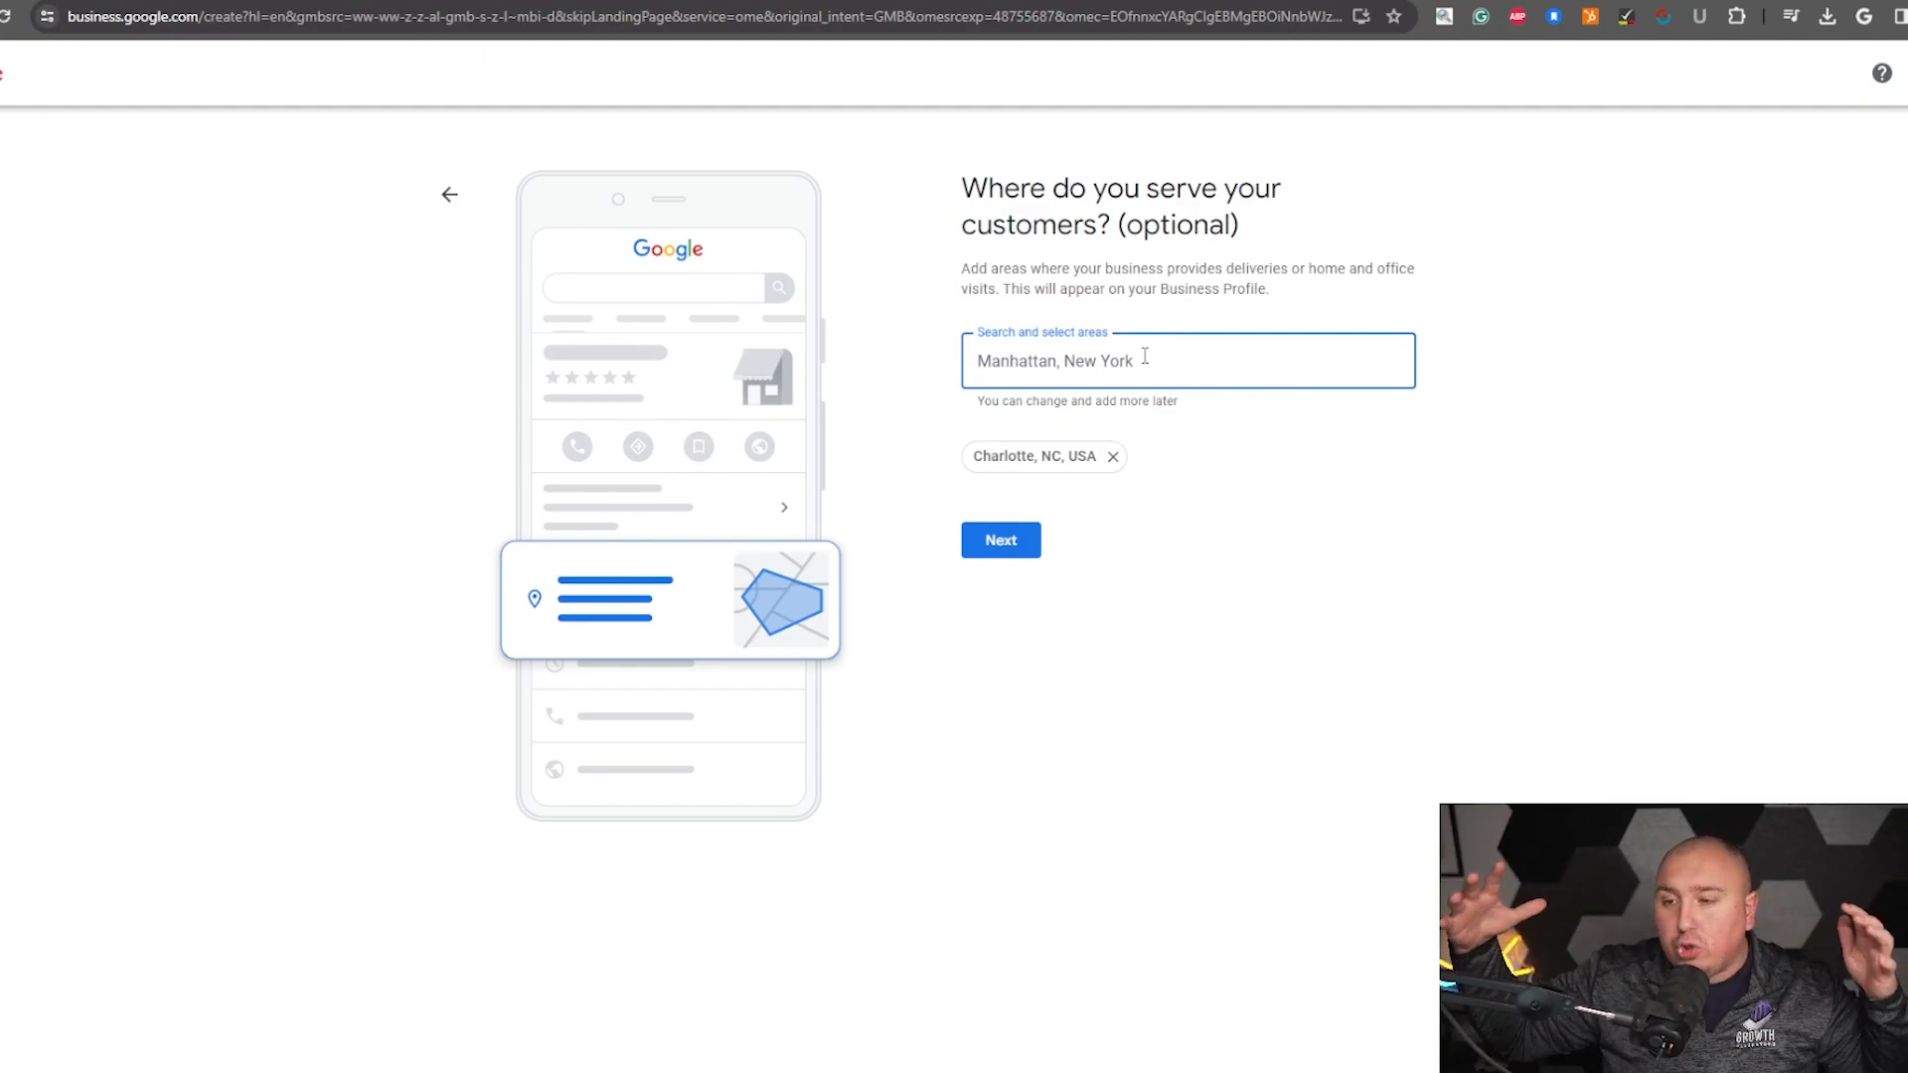
{"action": "left_click", "coordinate": [1002, 555]}
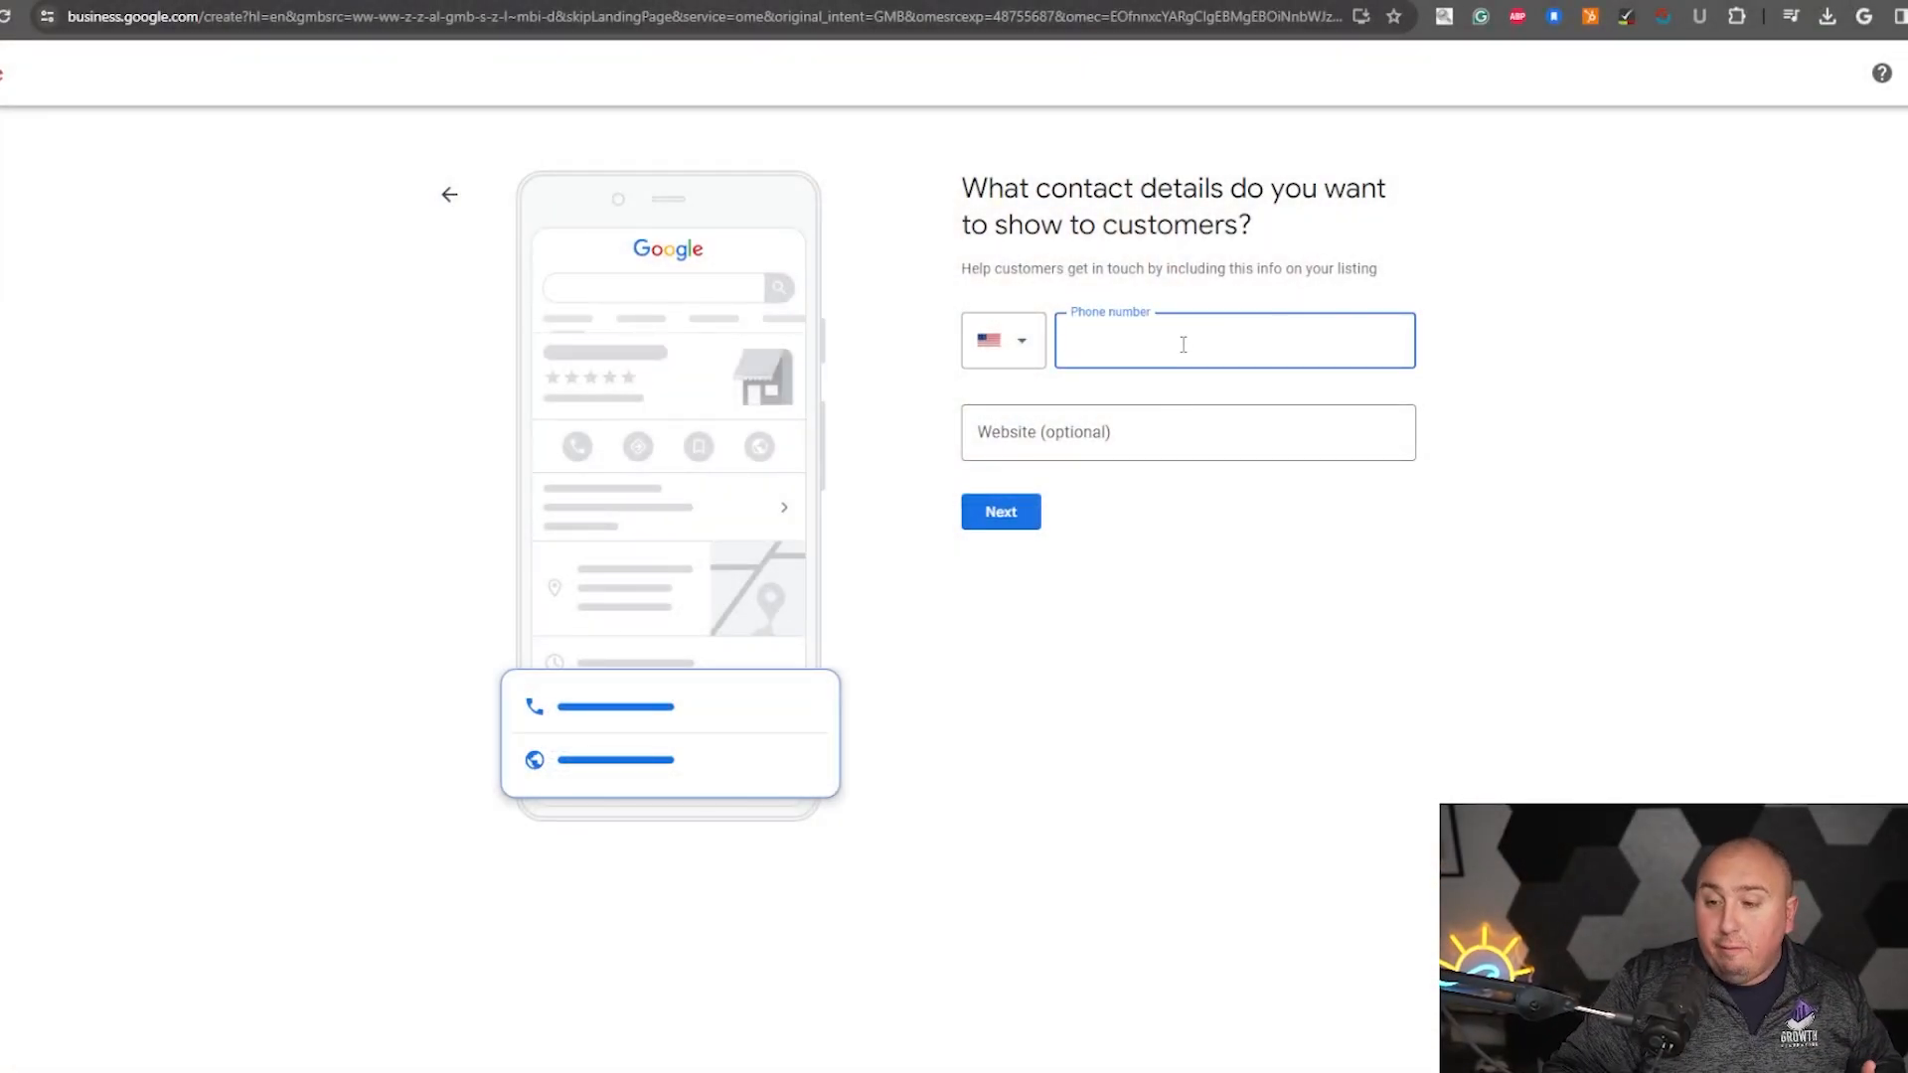
- Paste the business phone number into the contact details, leave the website empty, and continue
{"action": "left_click", "coordinate": [1125, 423]}
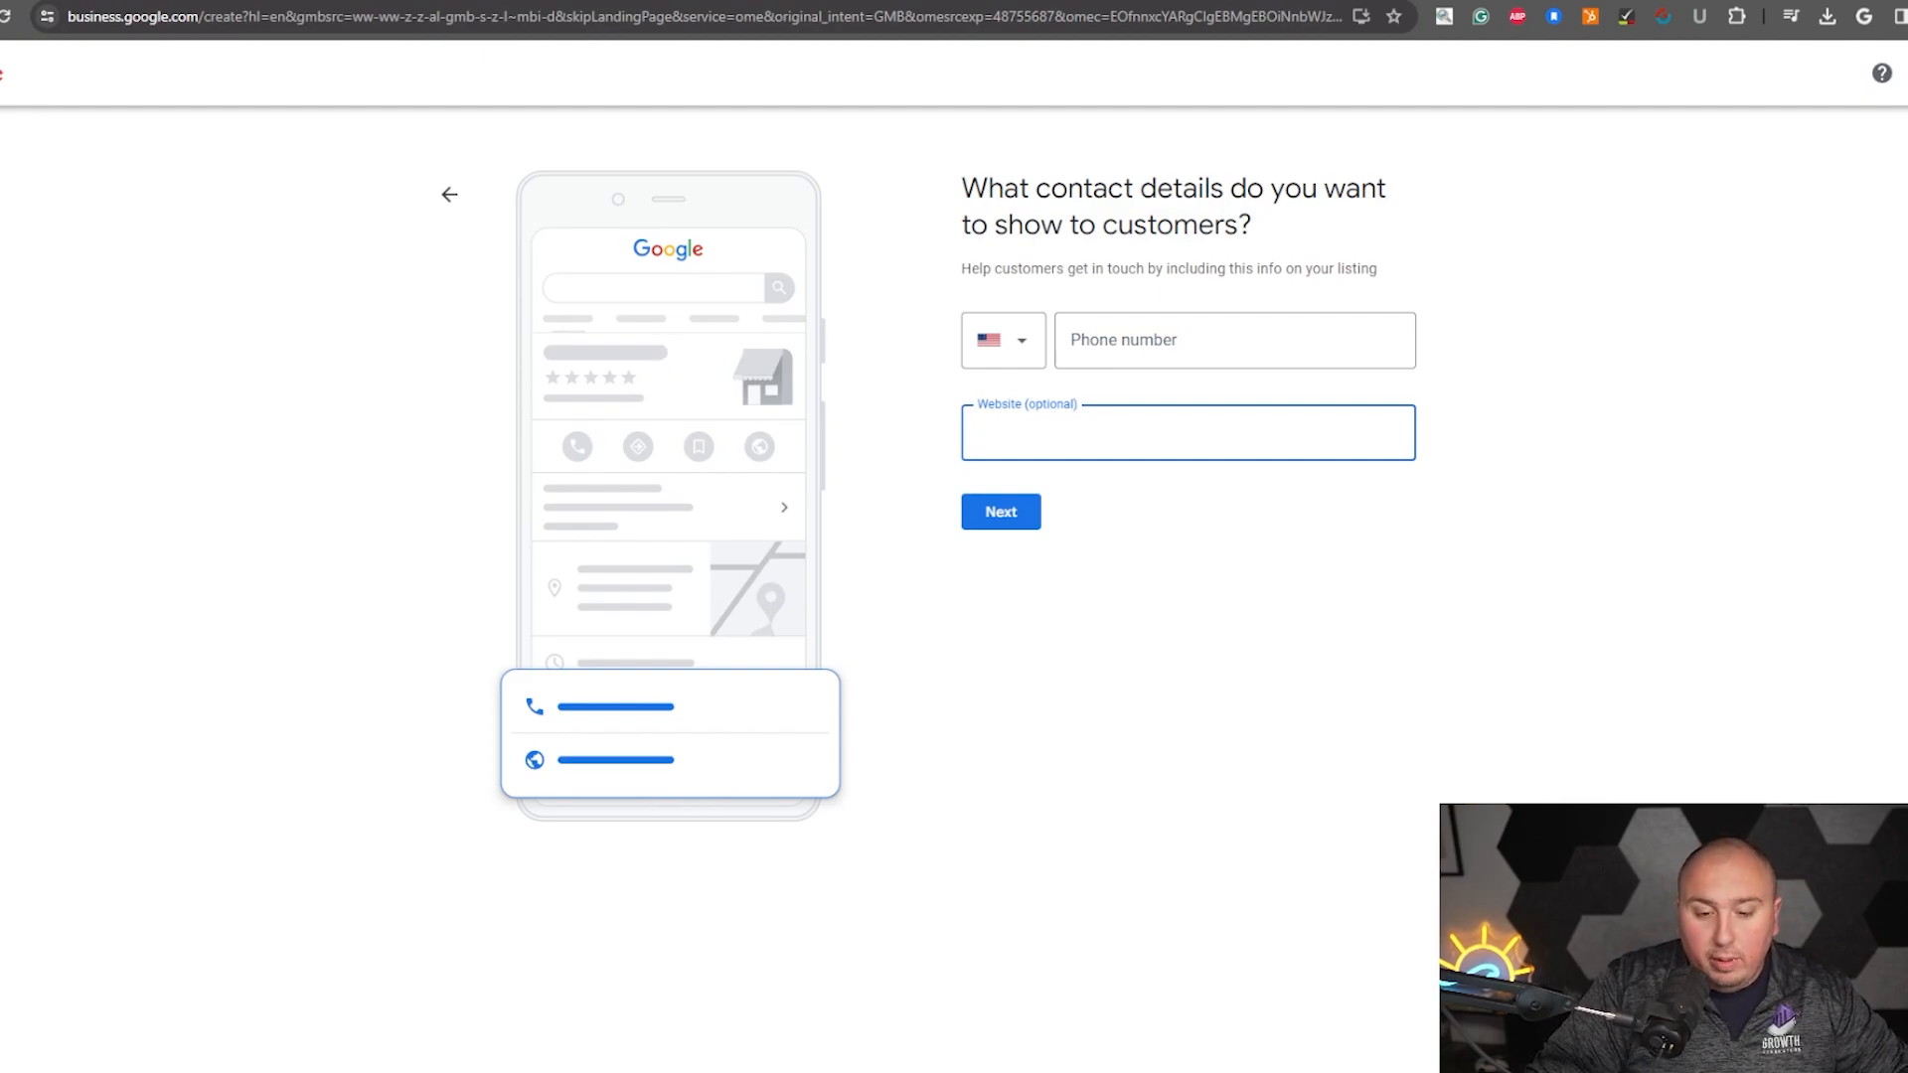
{"action": "left_click", "coordinate": [1192, 338]}
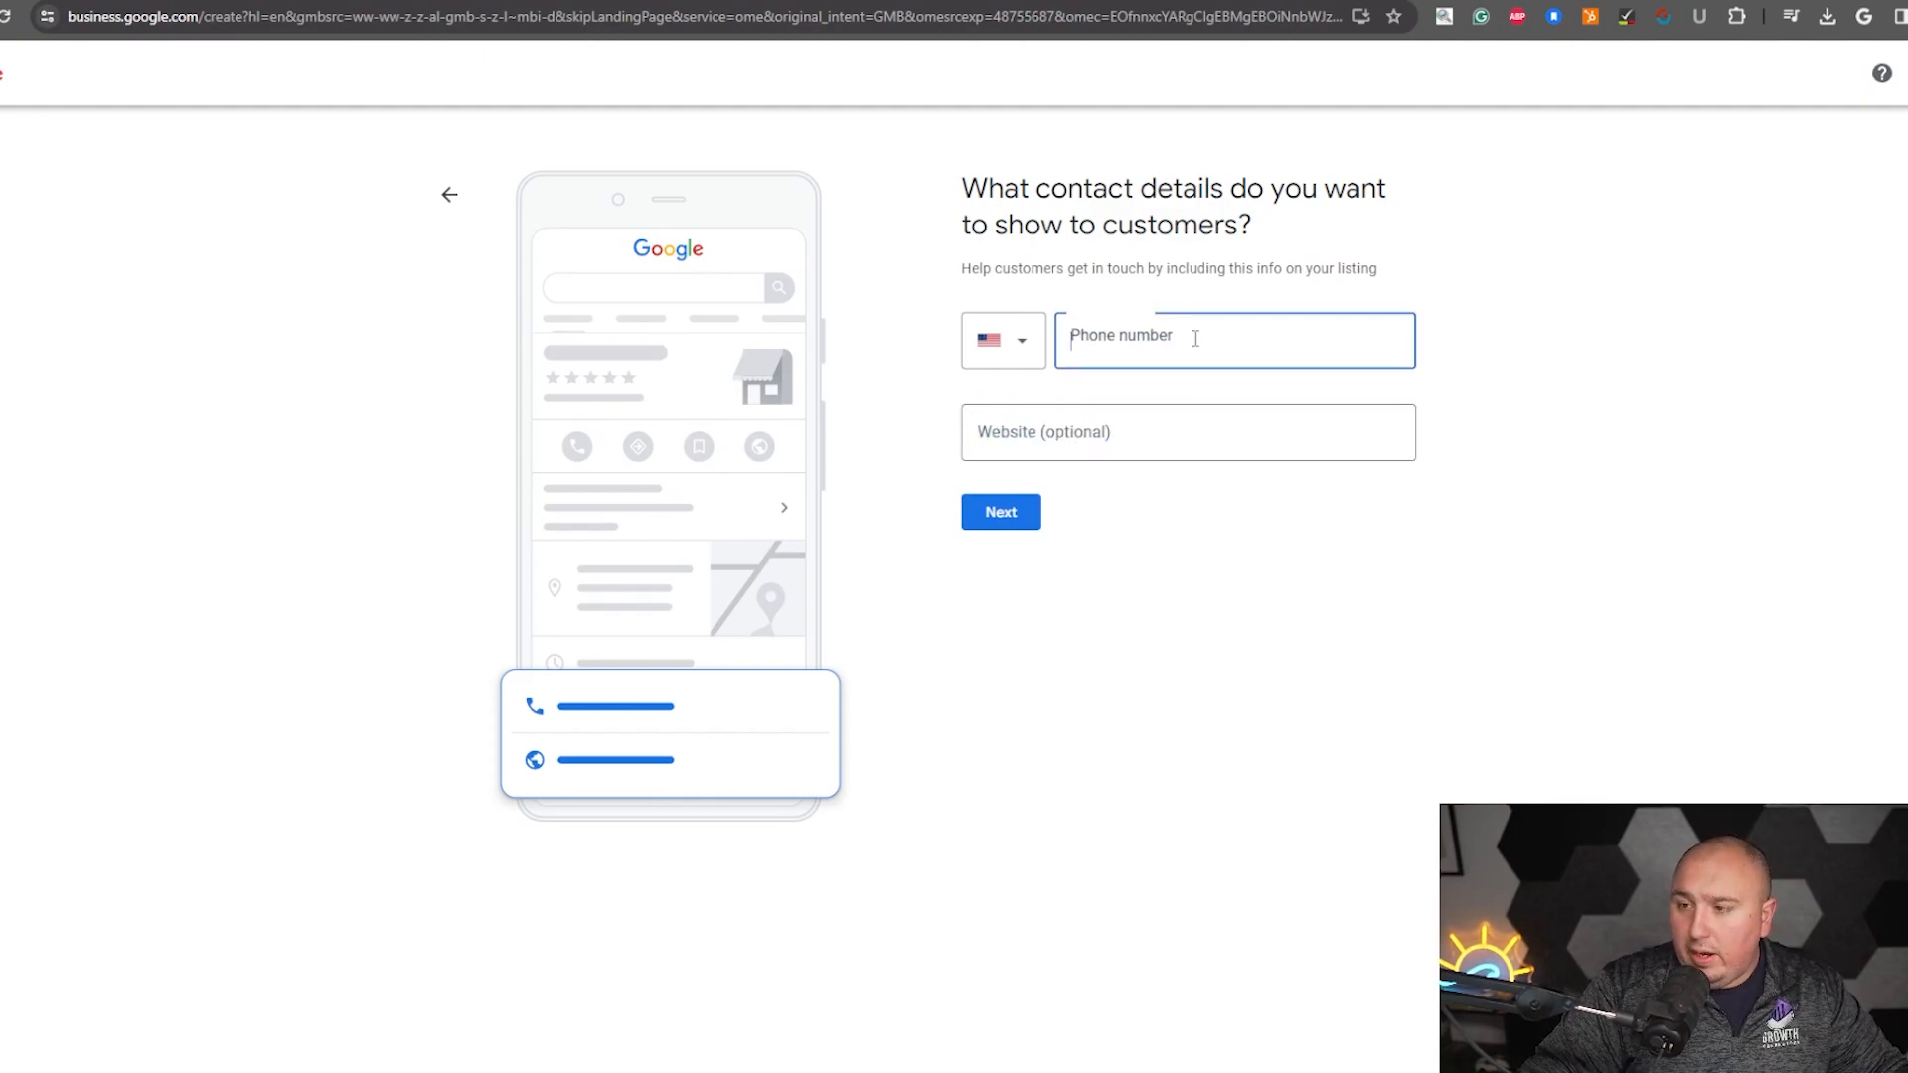
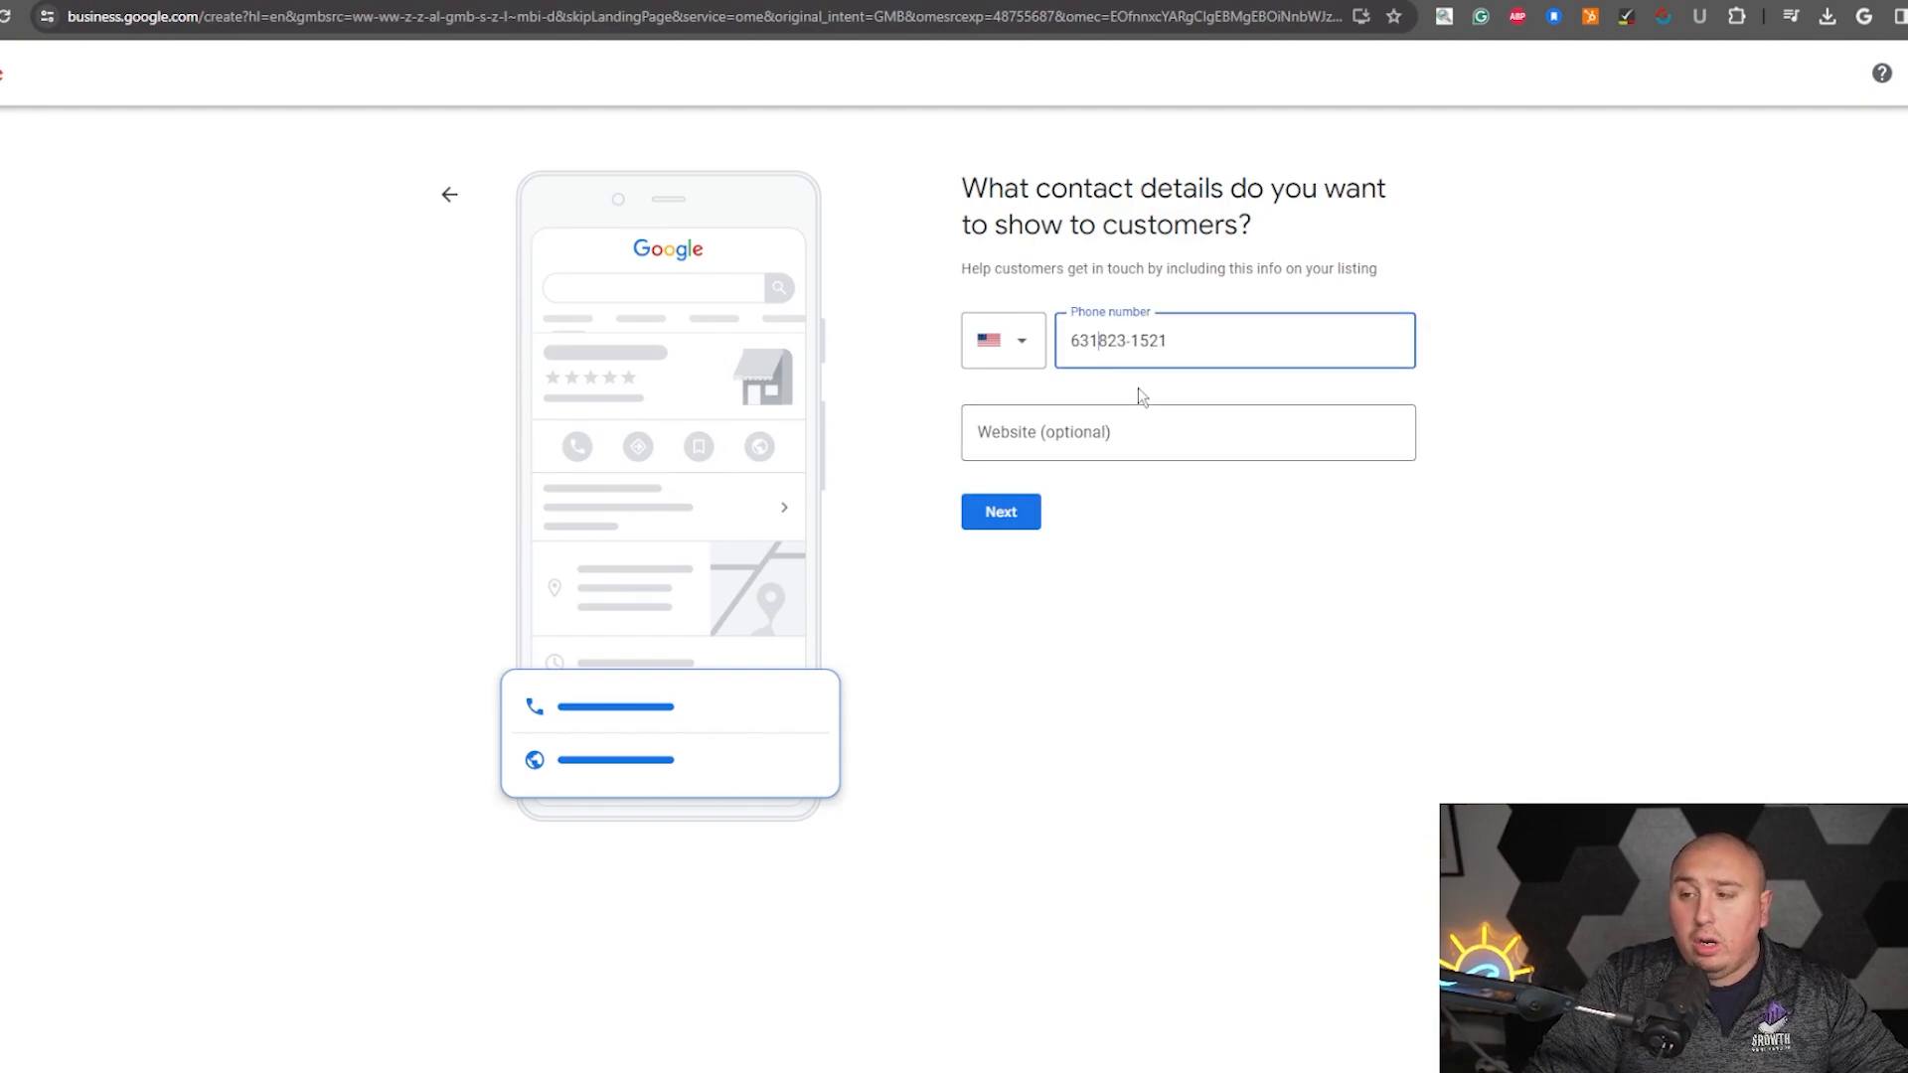
{"action": "left_click", "coordinate": [1077, 451]}
{"action": "left_click", "coordinate": [1025, 515]}
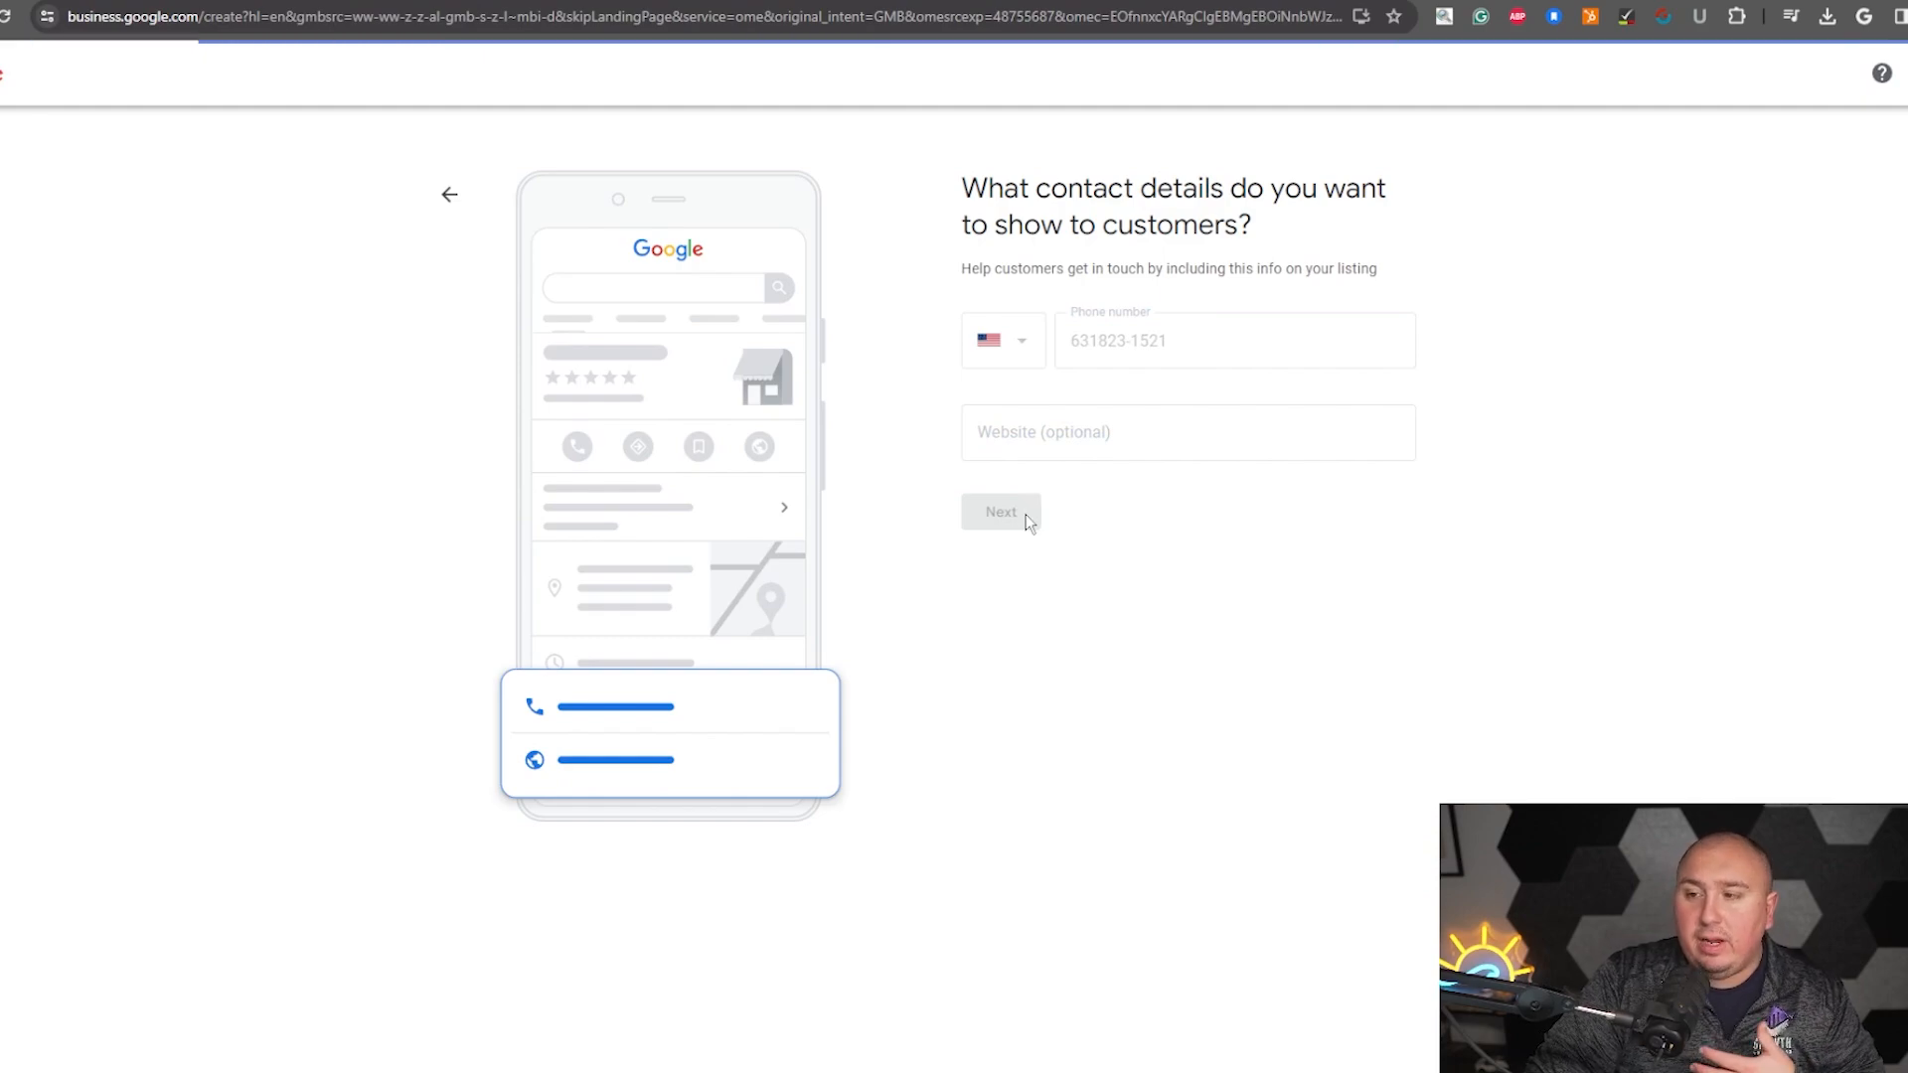
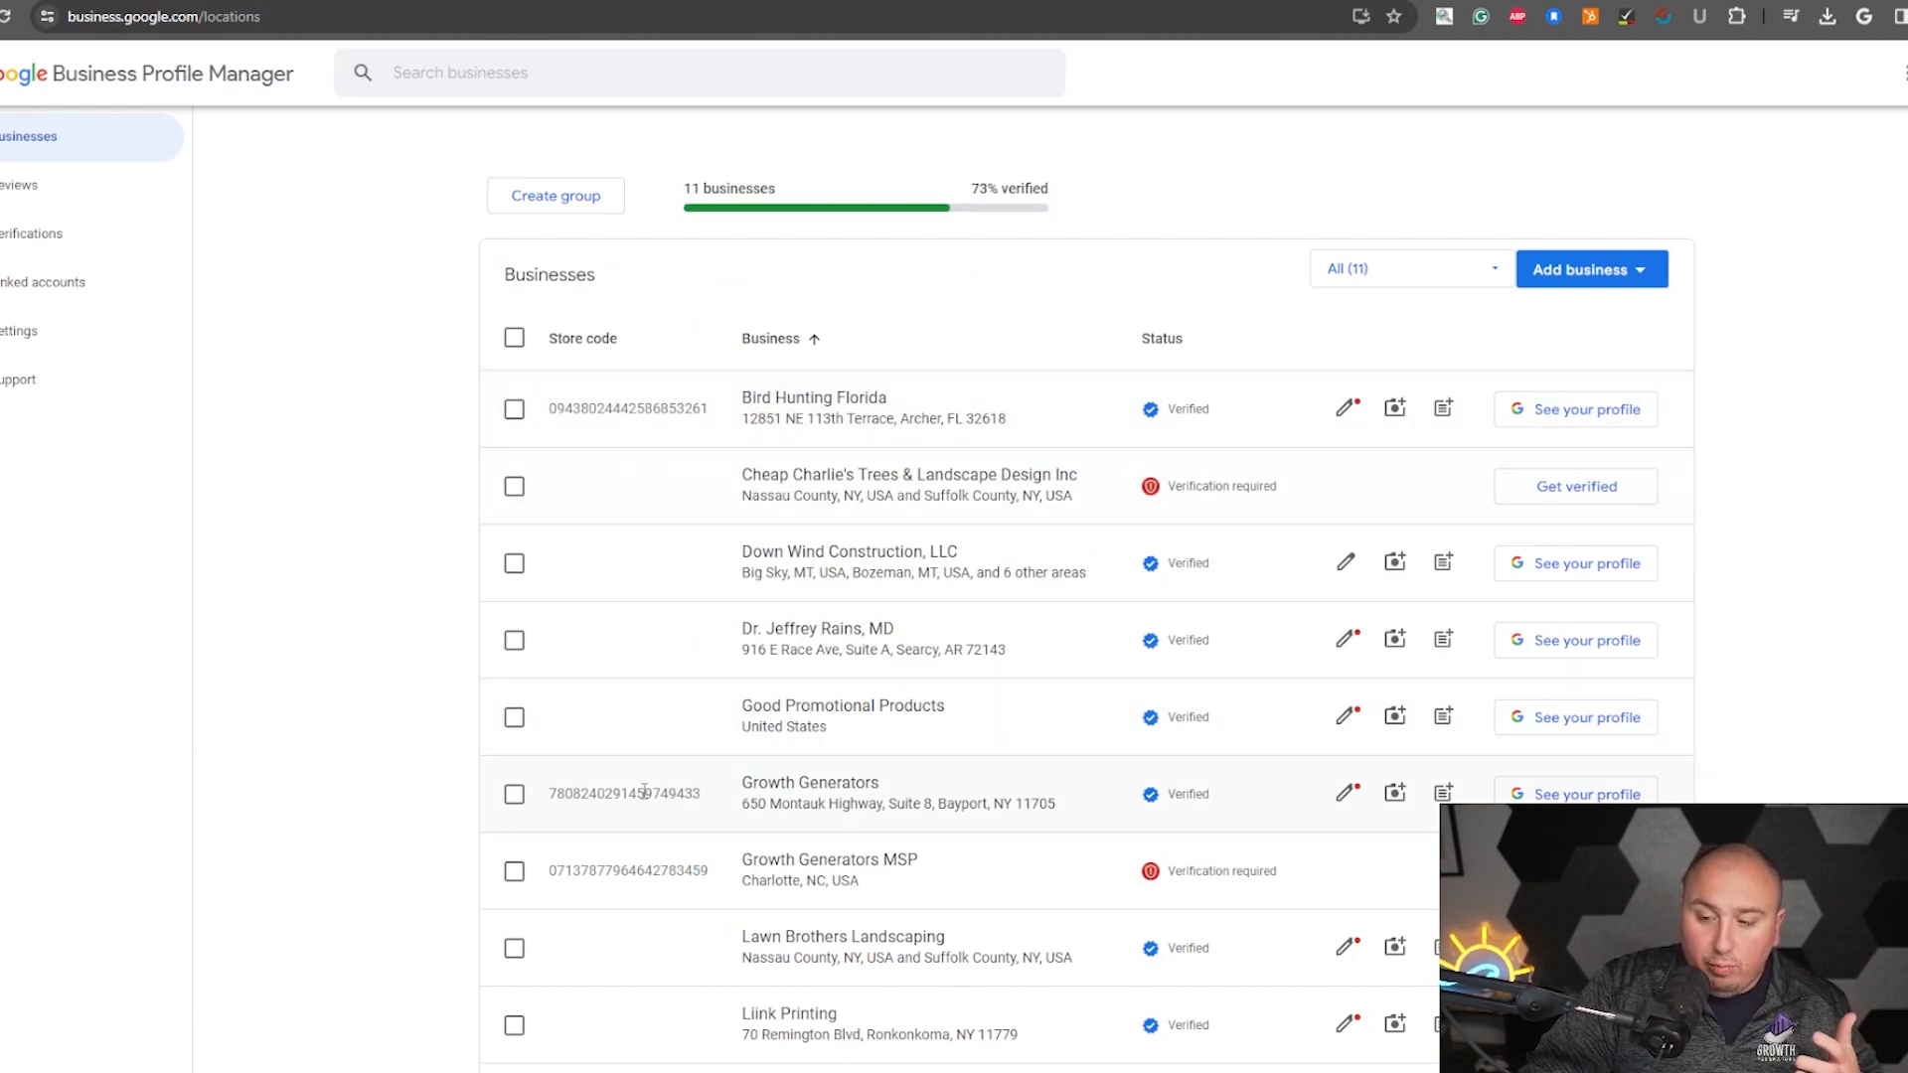
- Open the verification page for the Growth Generators MSP listing, then return to the businesses list
{"action": "left_click_drag", "start_coordinate": [1137, 879], "coordinate": [1297, 877]}
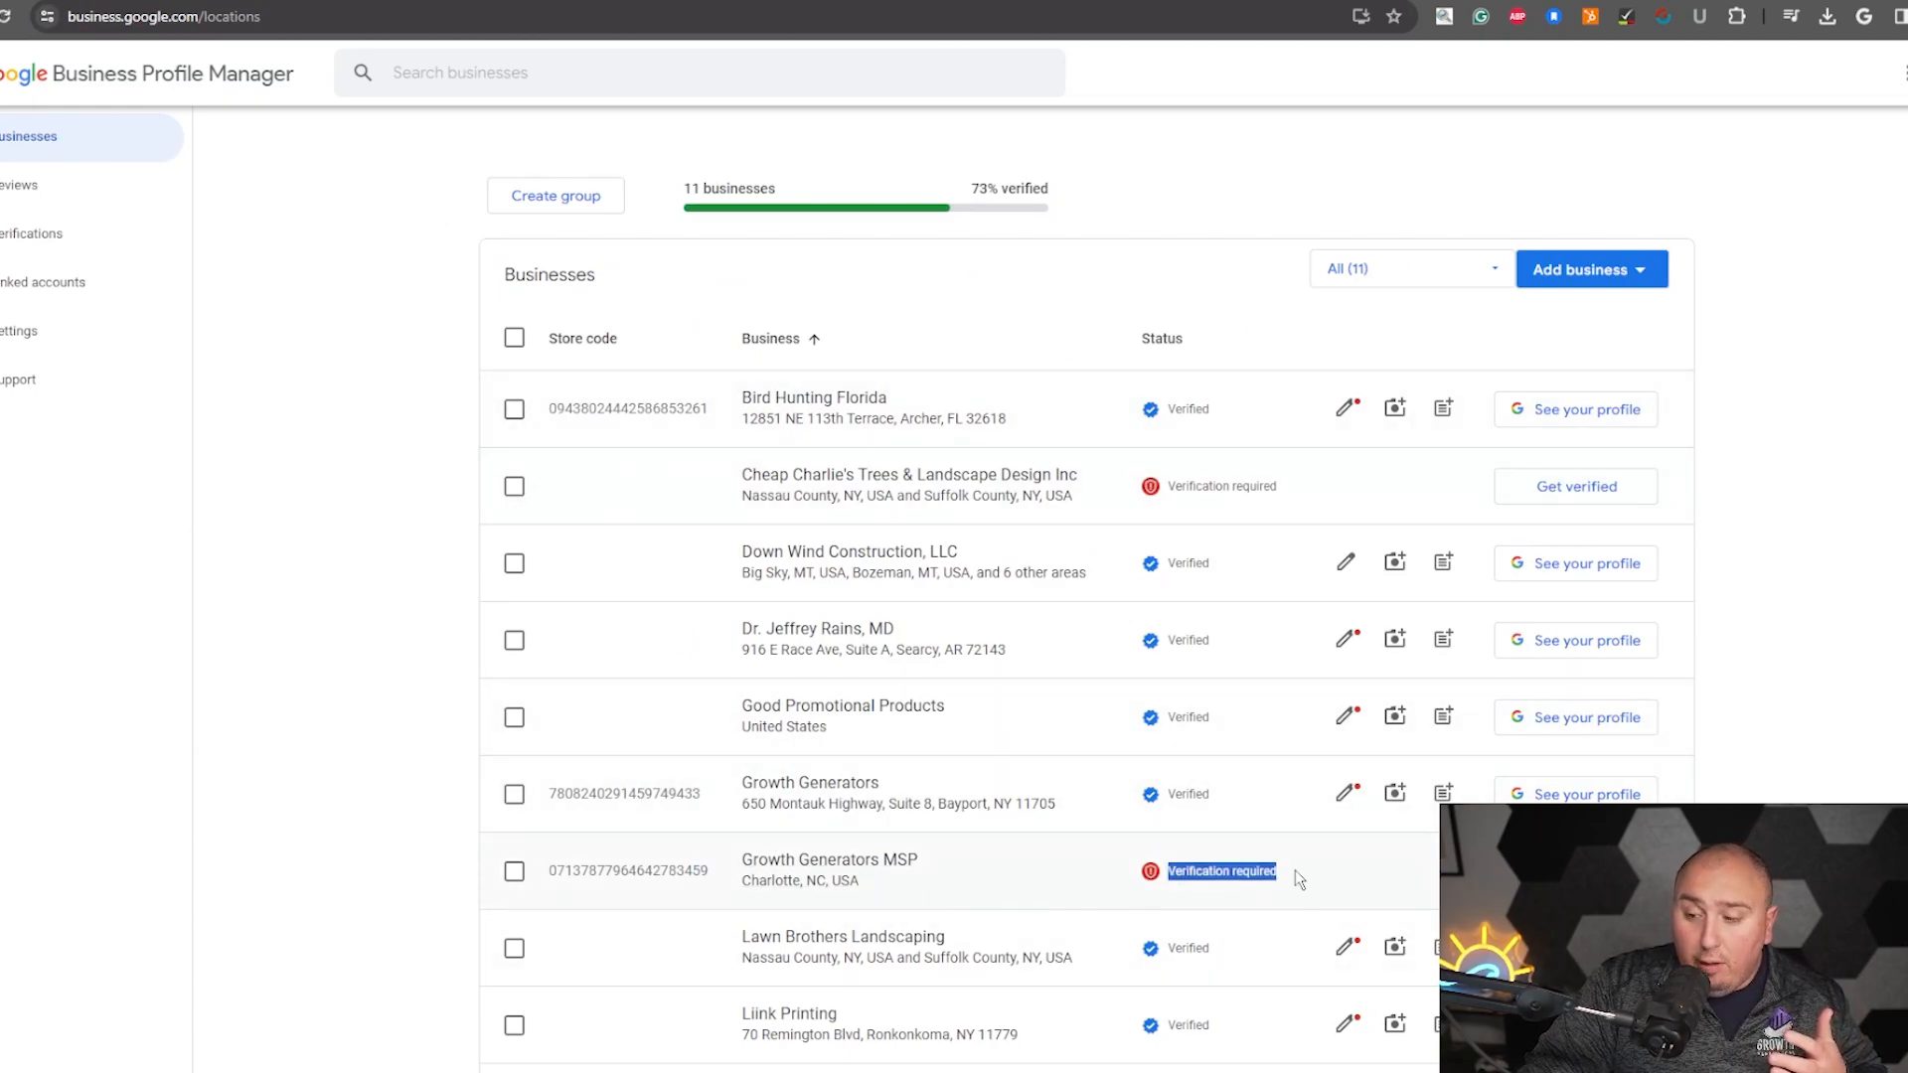
{"action": "left_click", "coordinate": [1576, 872]}
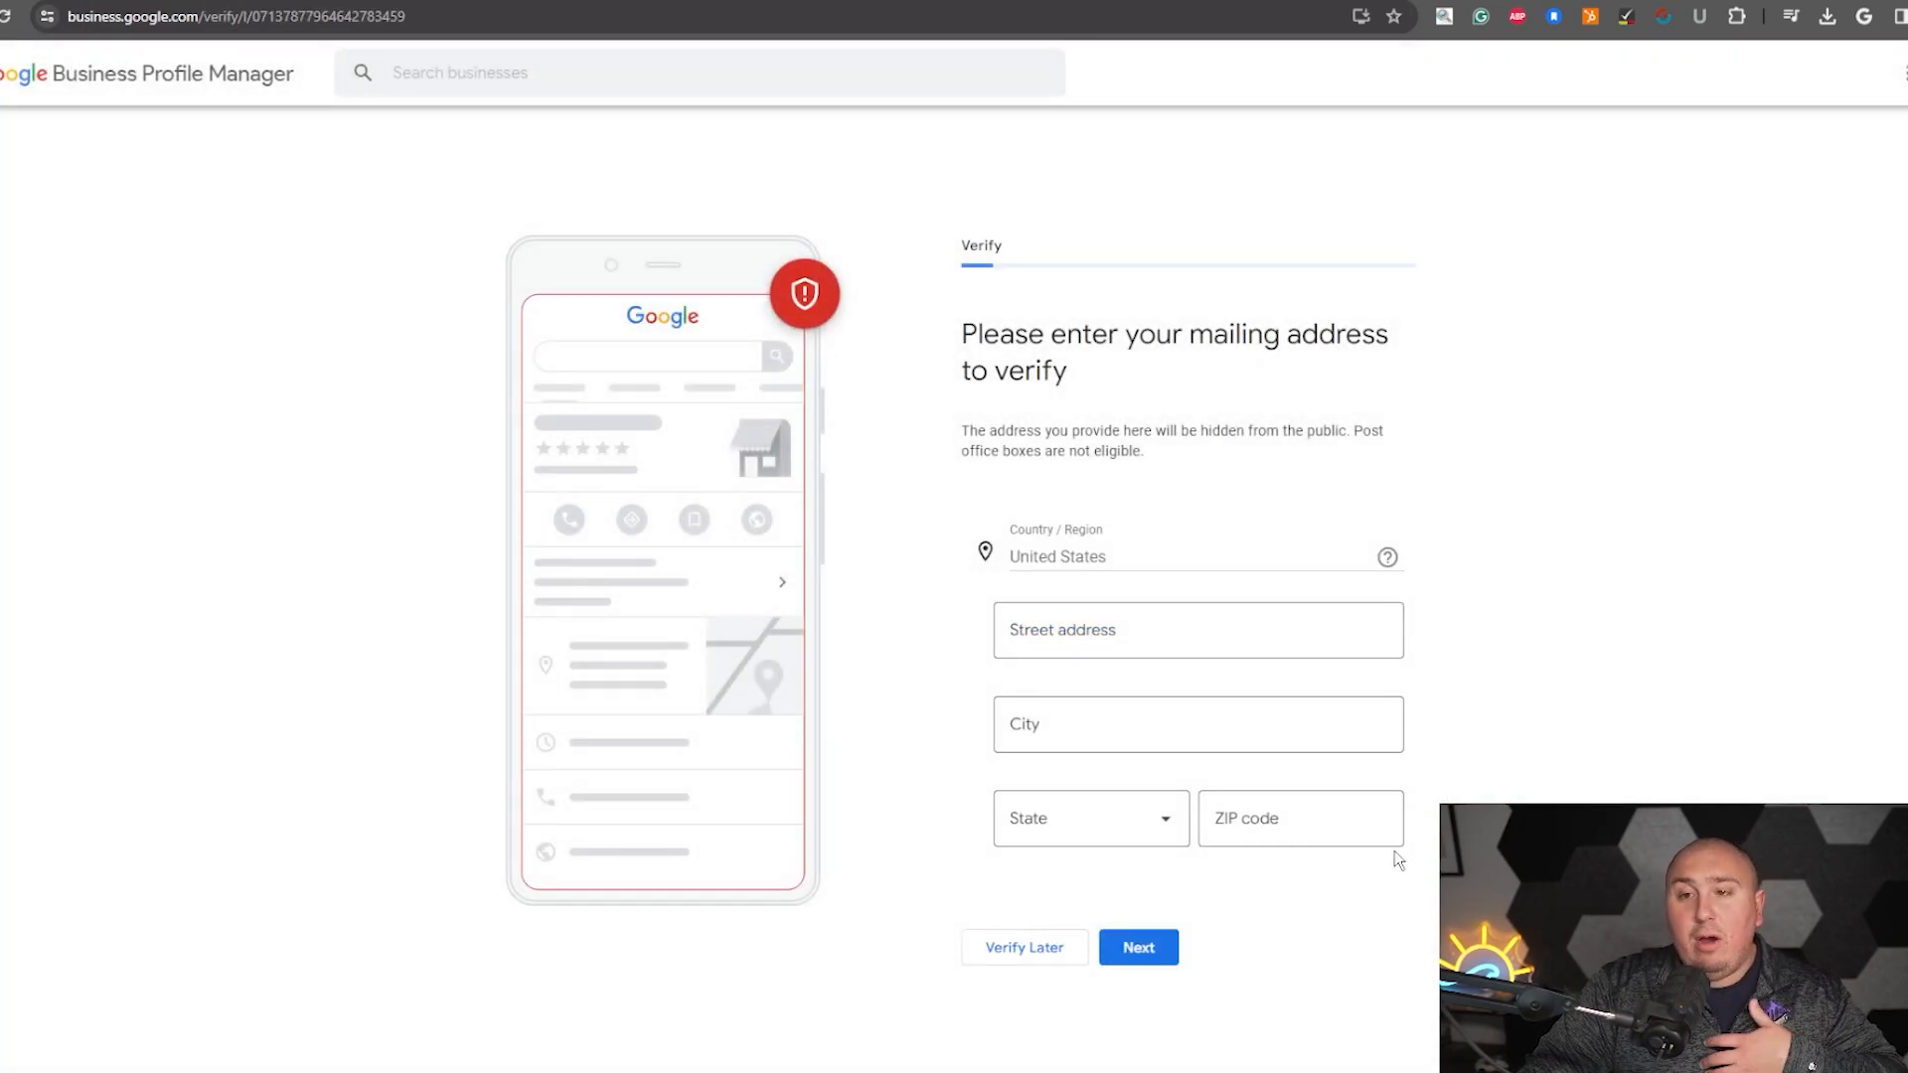
{"action": "key", "text": "alt+Left"}
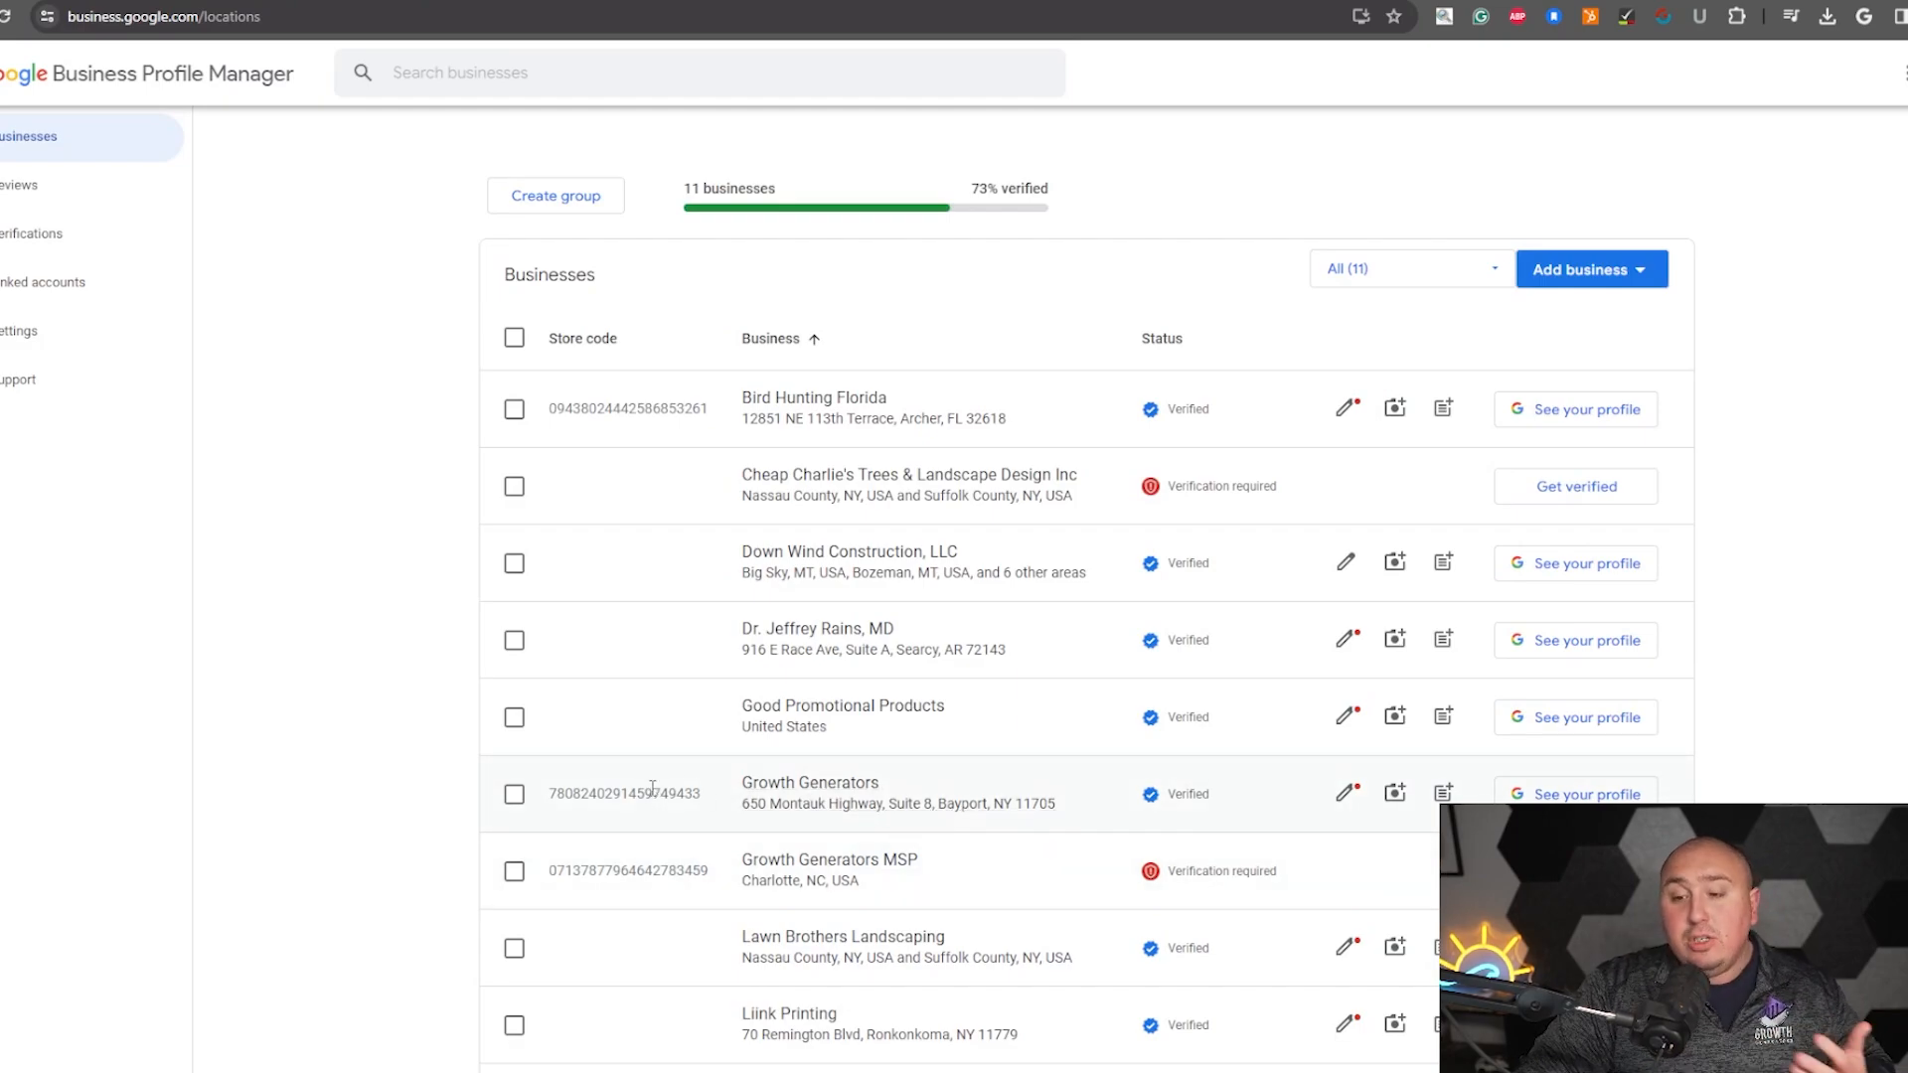
- Open the Growth Generators business information and review its About, Contact, Location, Hours and More sections before closing it
{"action": "left_click", "coordinate": [1344, 795]}
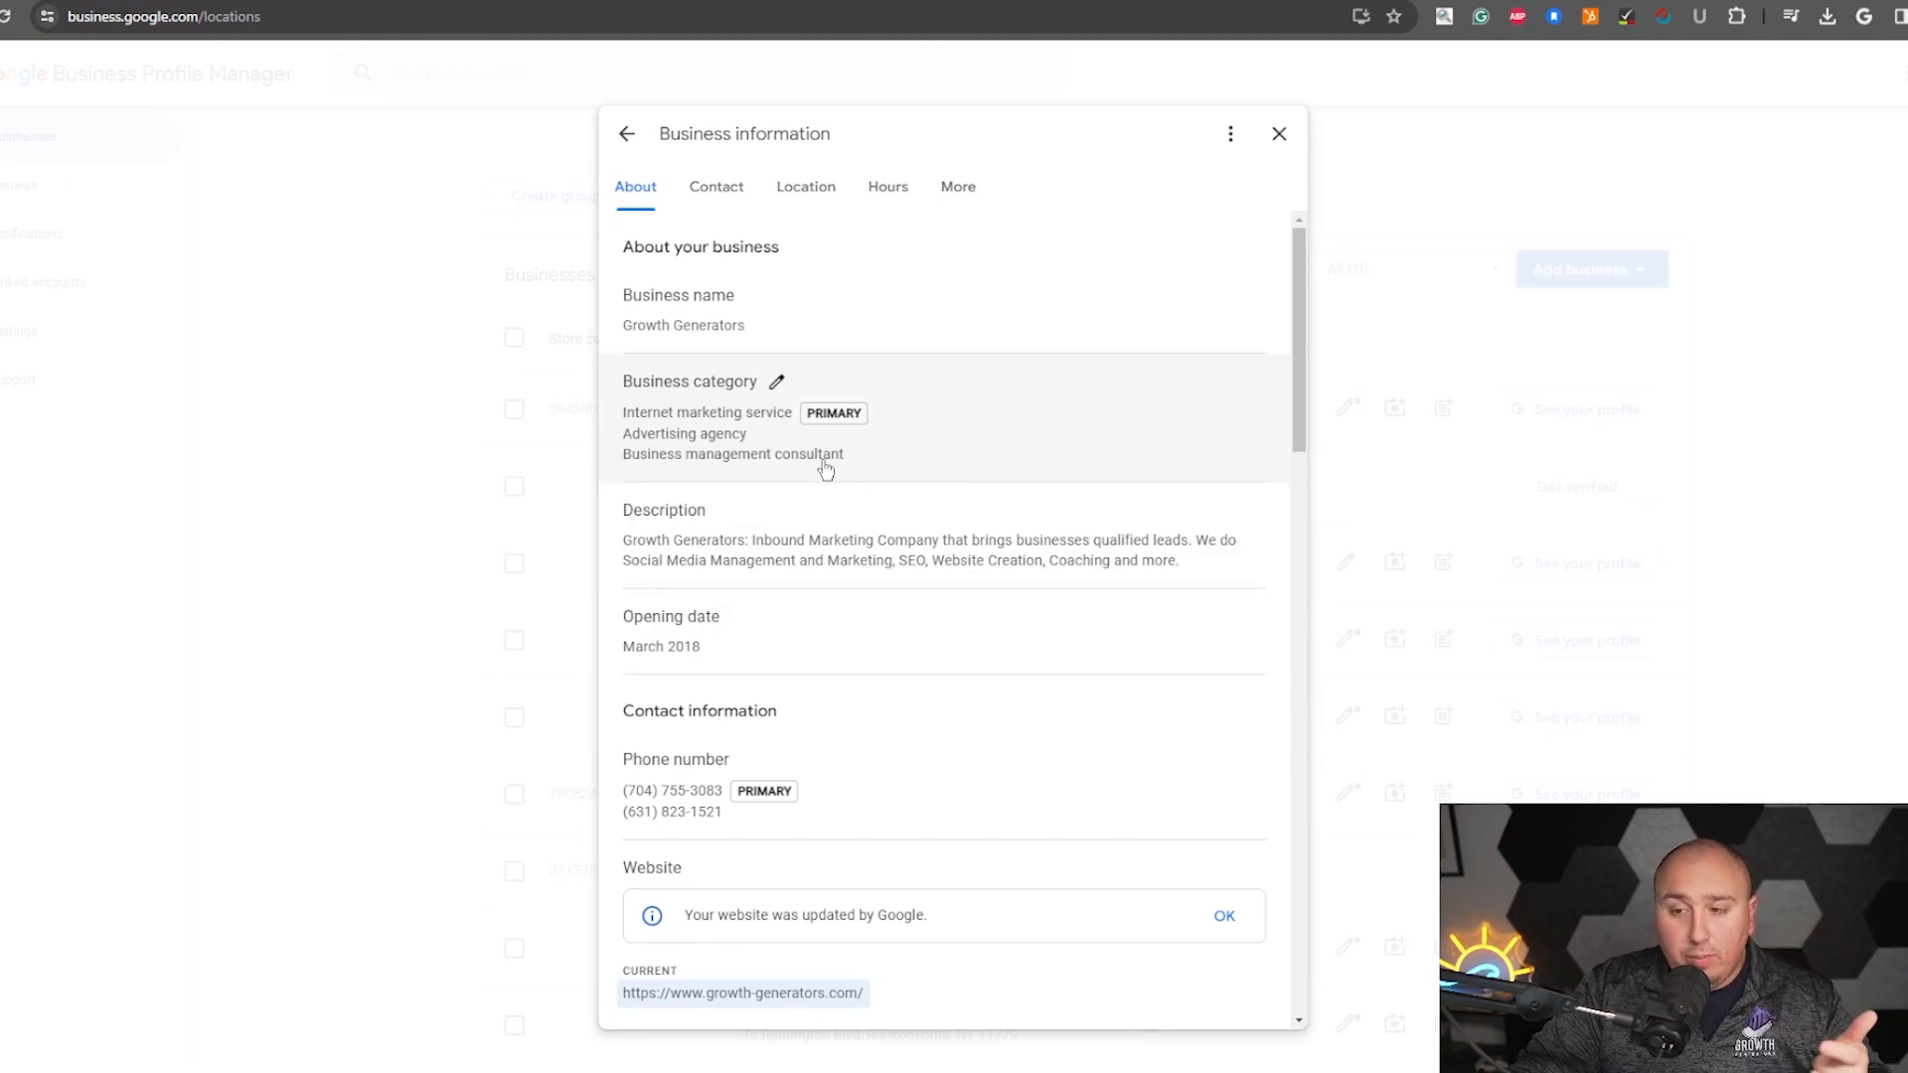
{"action": "scroll", "coordinate": [847, 569], "scroll_direction": "down", "scroll_amount": 1}
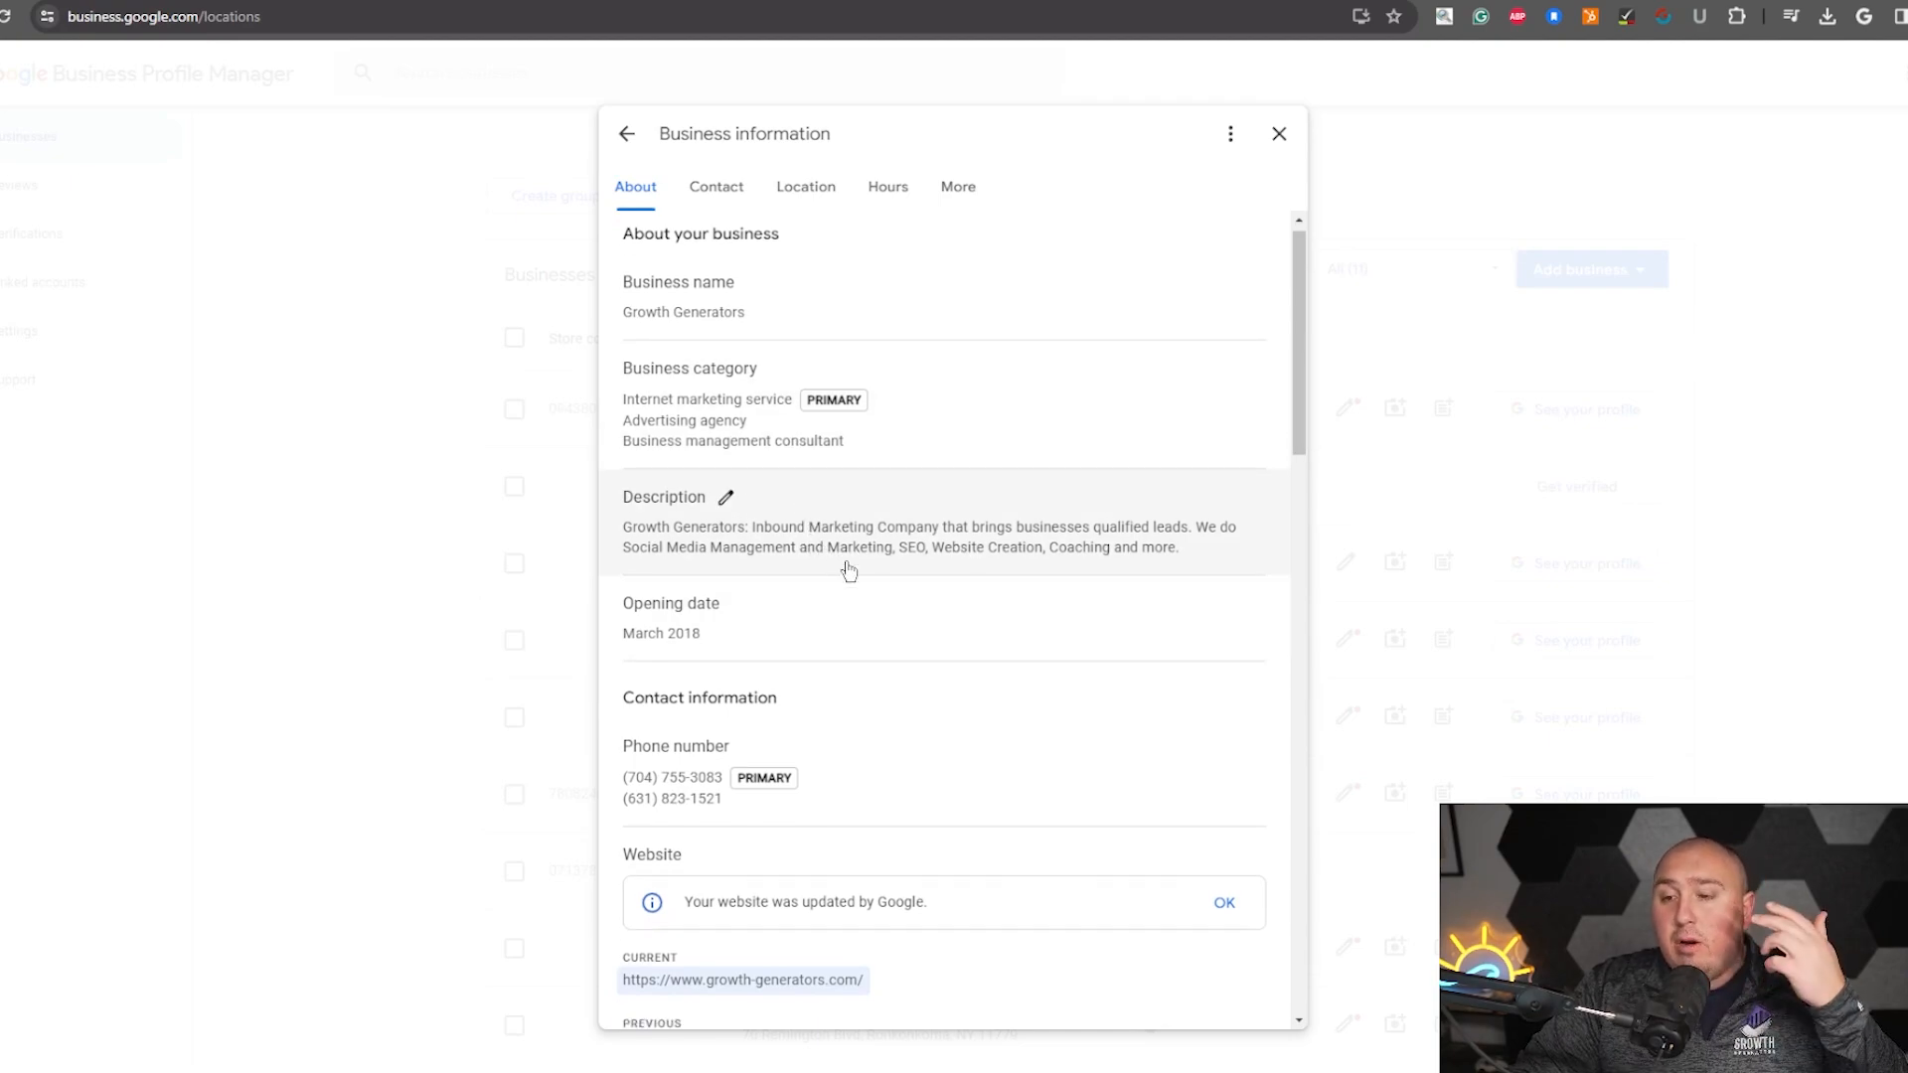
{"action": "scroll", "coordinate": [850, 568], "scroll_direction": "down", "scroll_amount": 1}
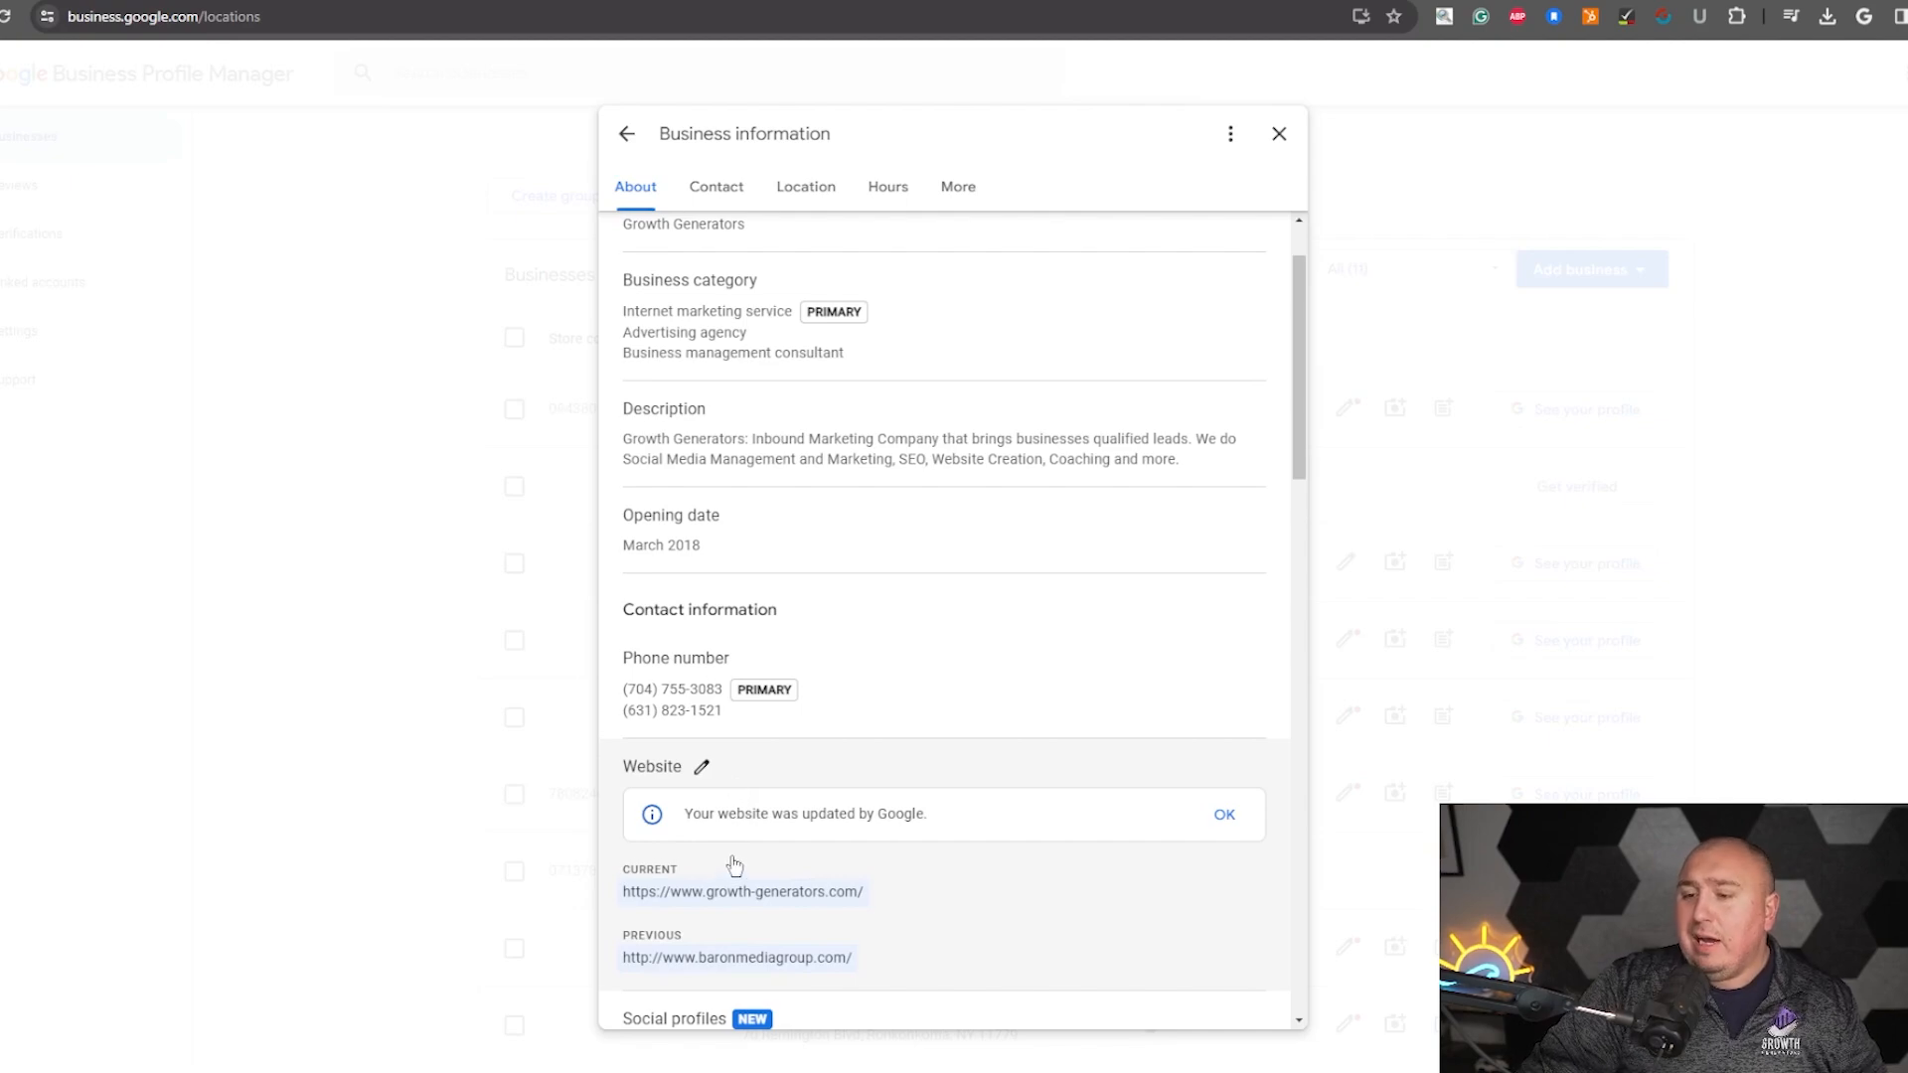
{"action": "scroll", "coordinate": [735, 865], "scroll_direction": "down", "scroll_amount": 4}
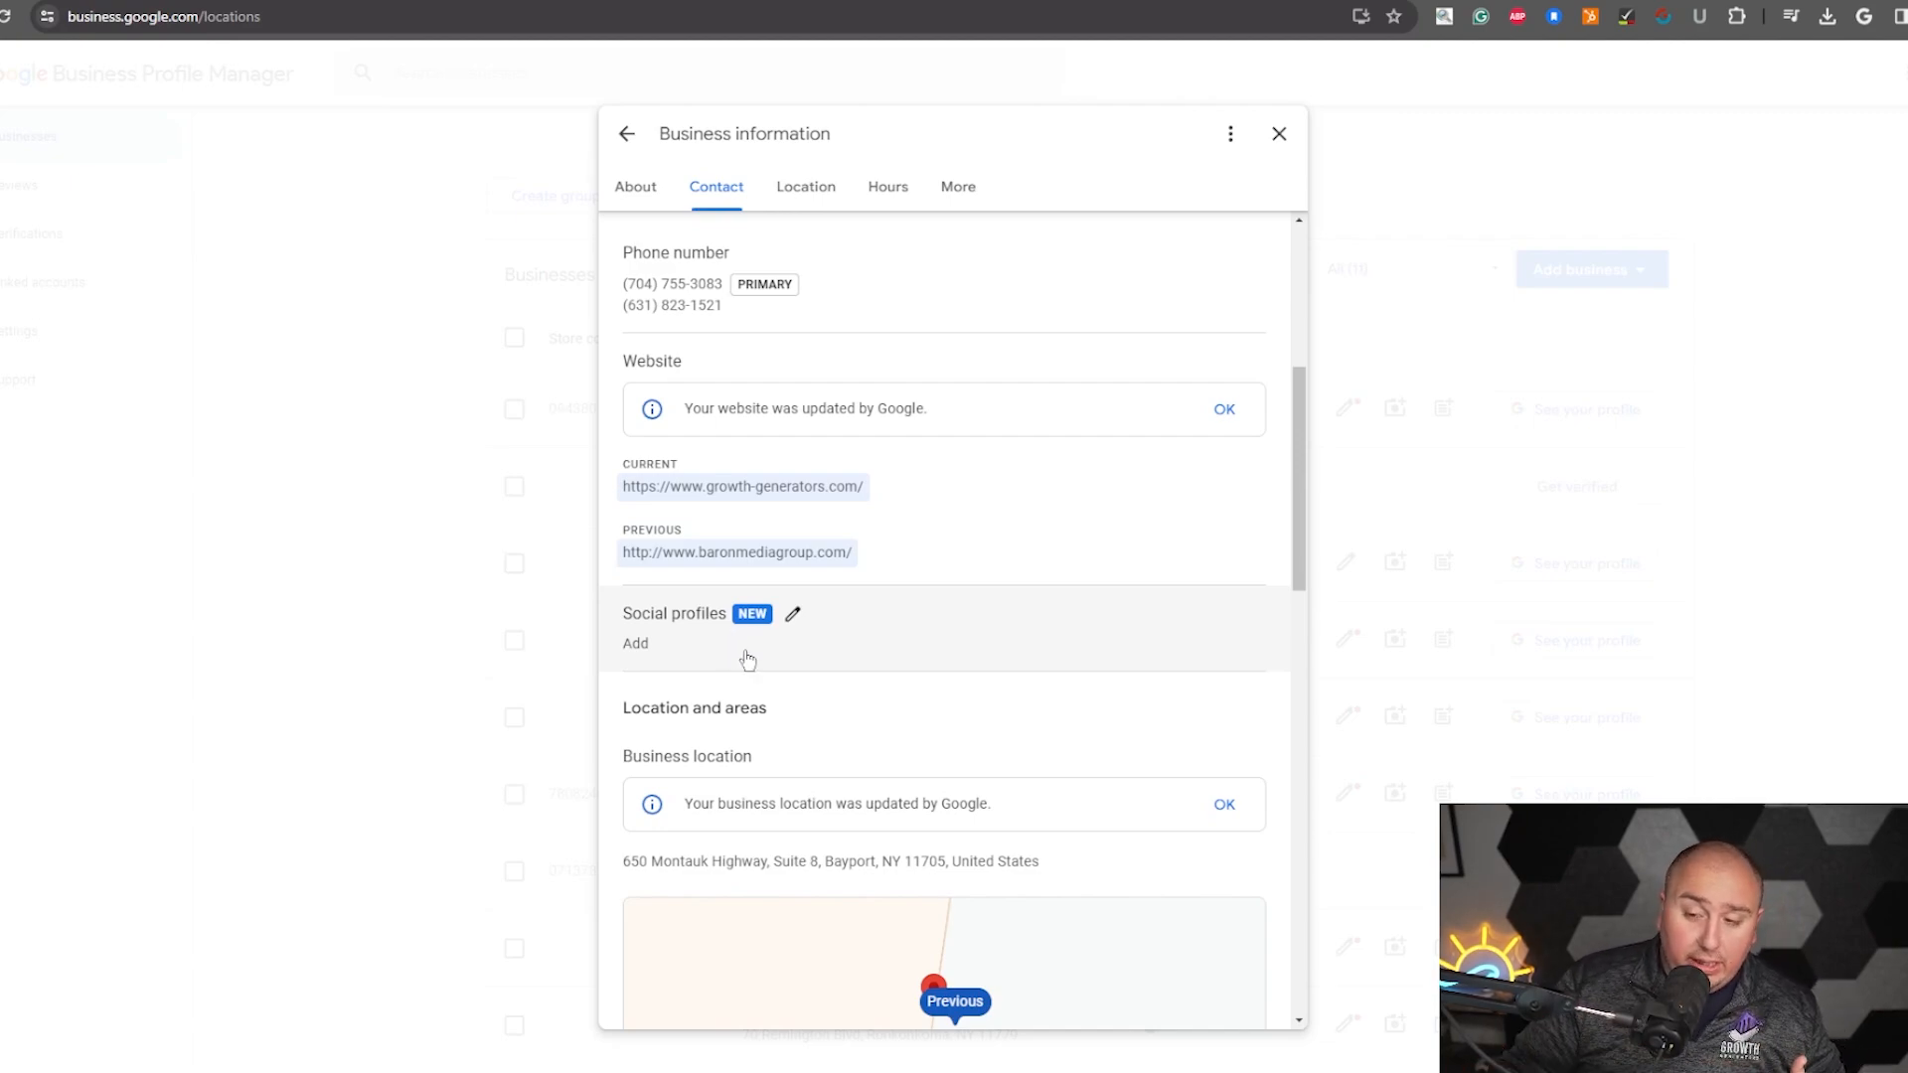
{"action": "scroll", "coordinate": [830, 736], "scroll_direction": "down", "scroll_amount": 3}
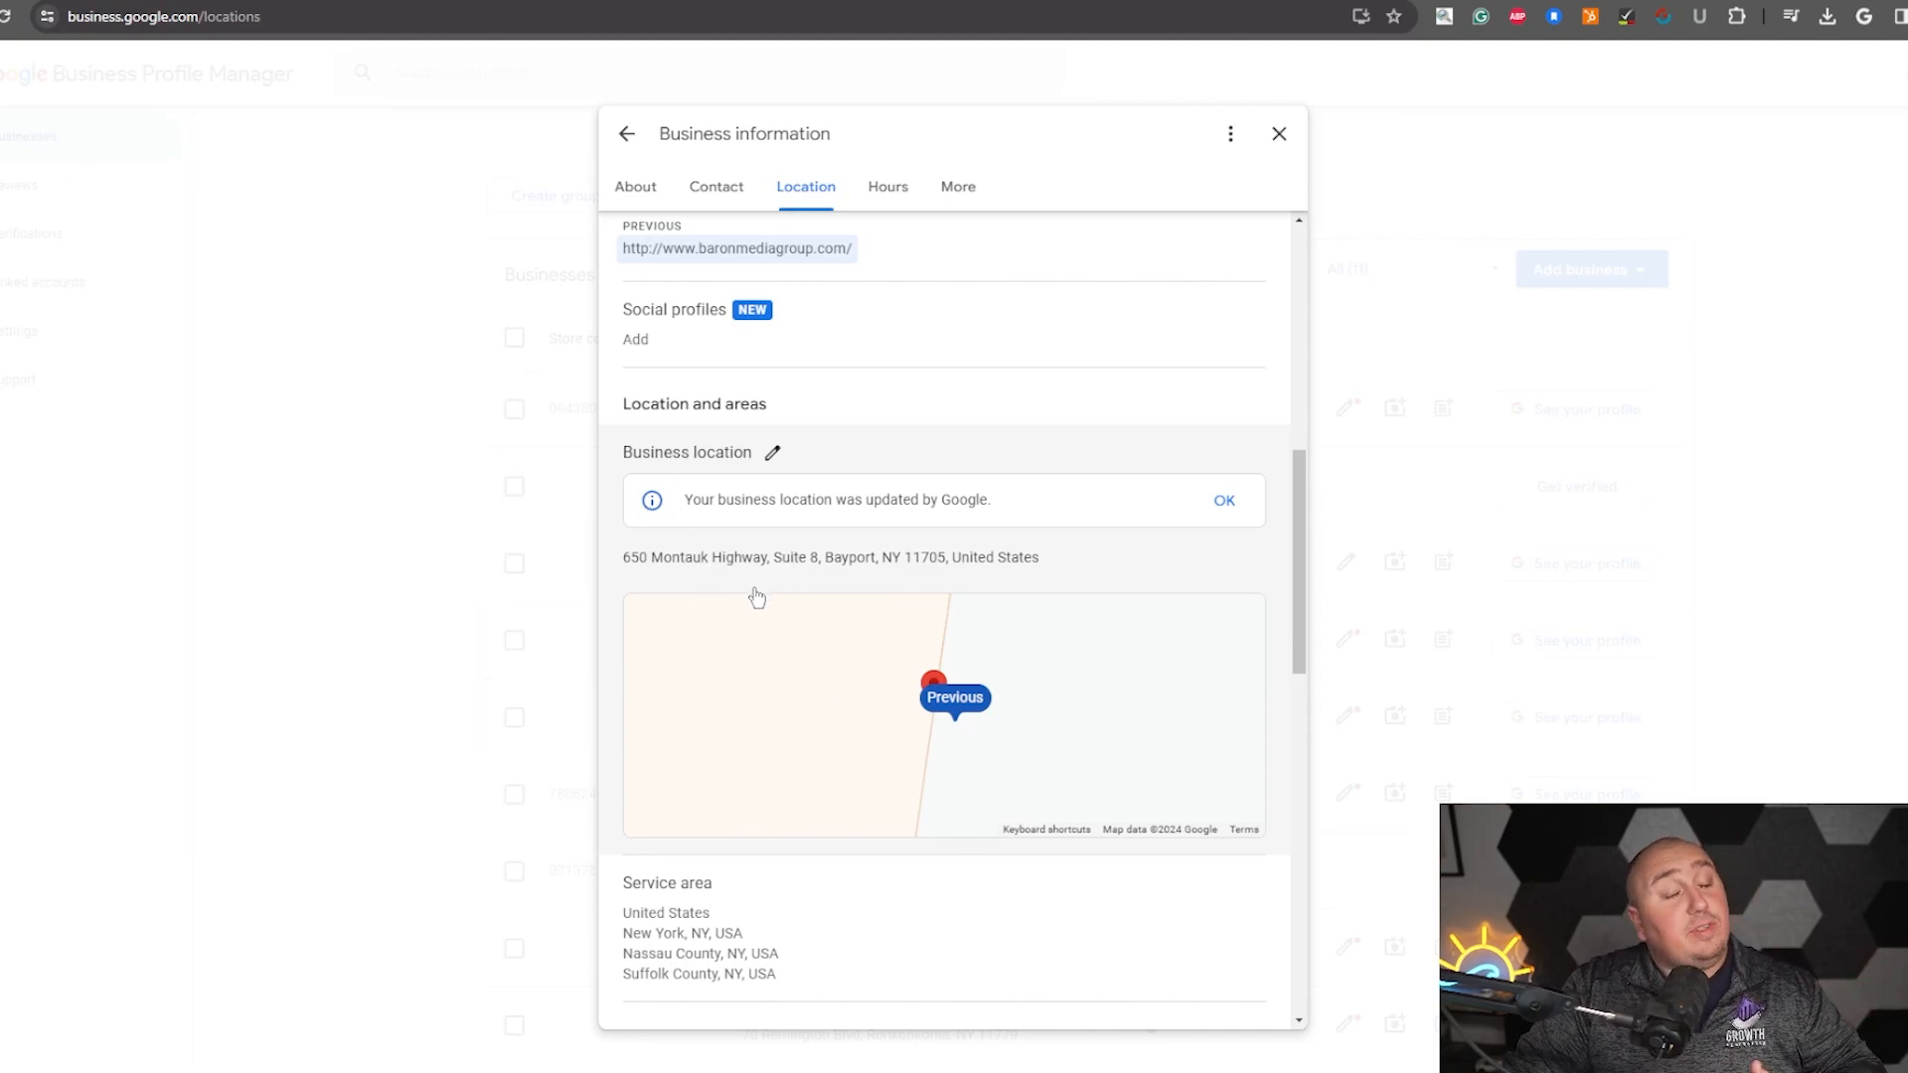
{"action": "scroll", "coordinate": [1168, 889], "scroll_direction": "down", "scroll_amount": 2}
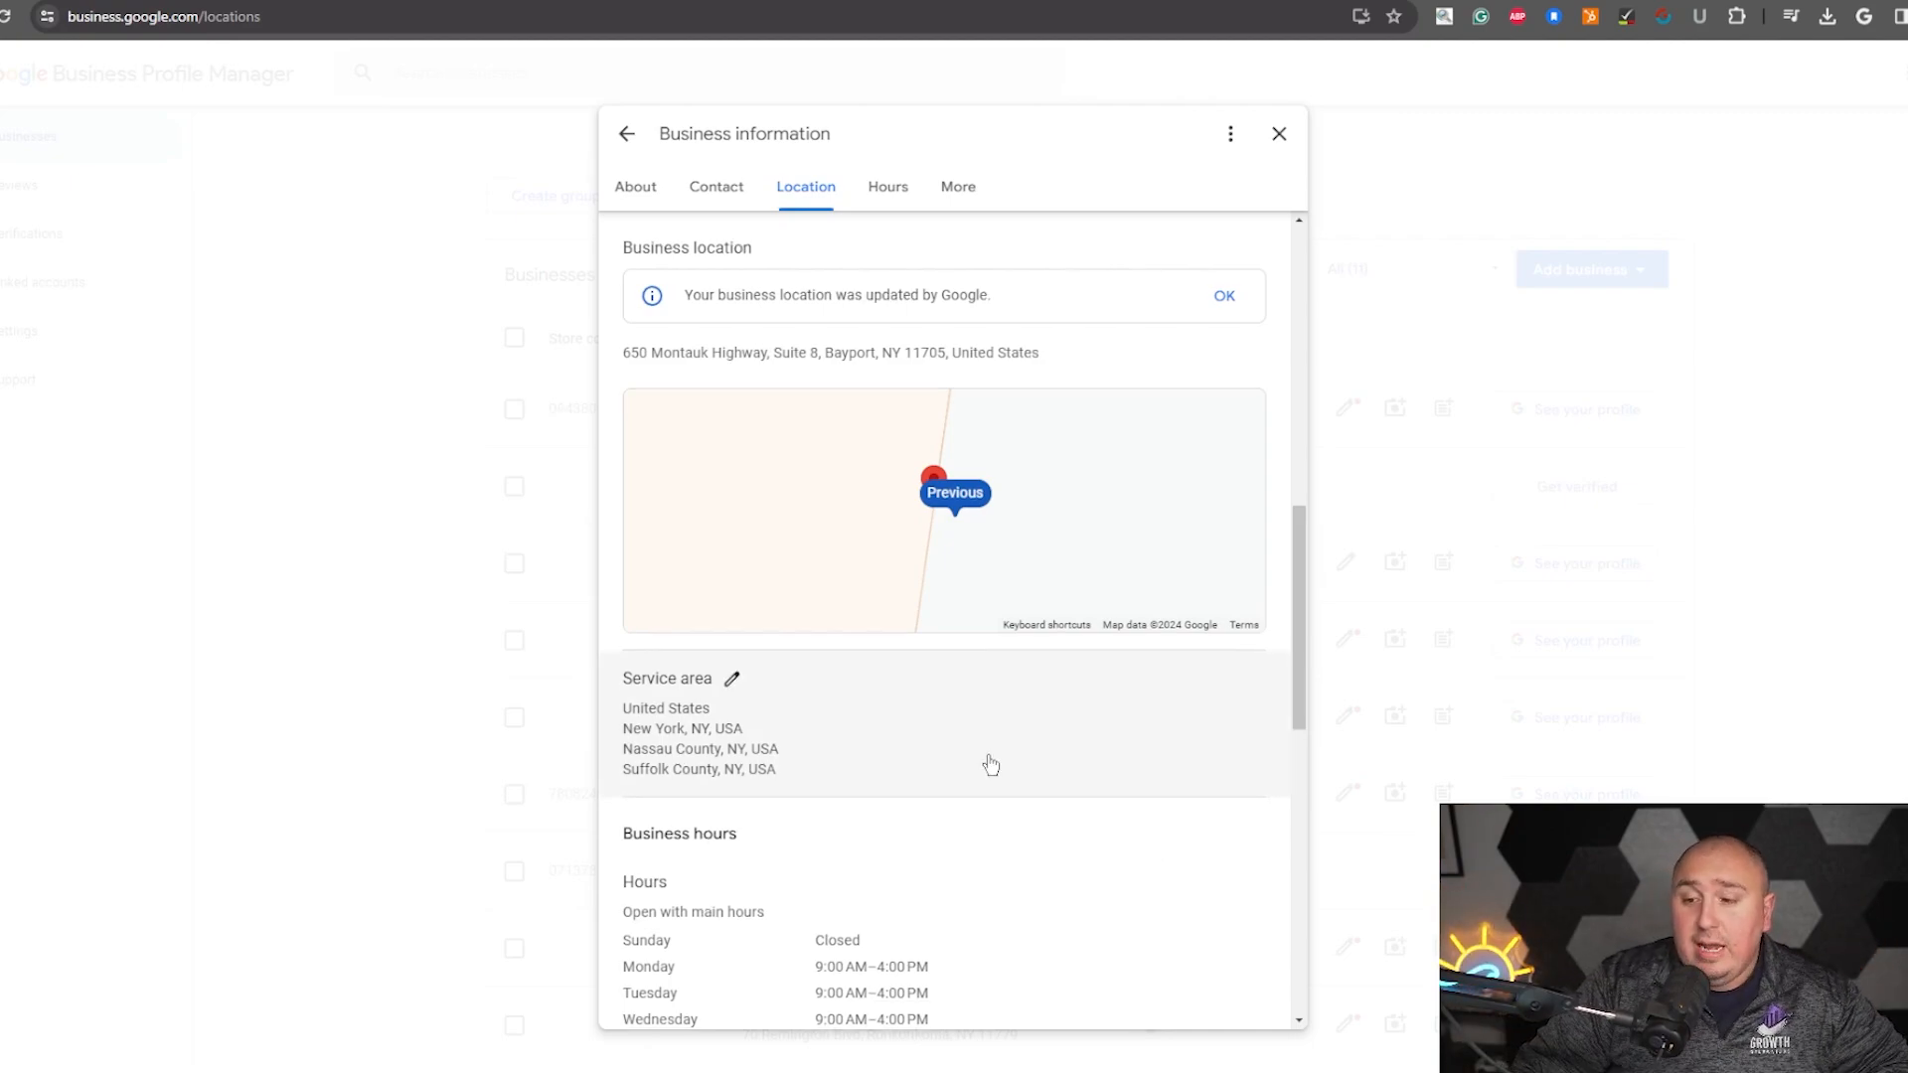
{"action": "scroll", "coordinate": [988, 766], "scroll_direction": "down", "scroll_amount": 2}
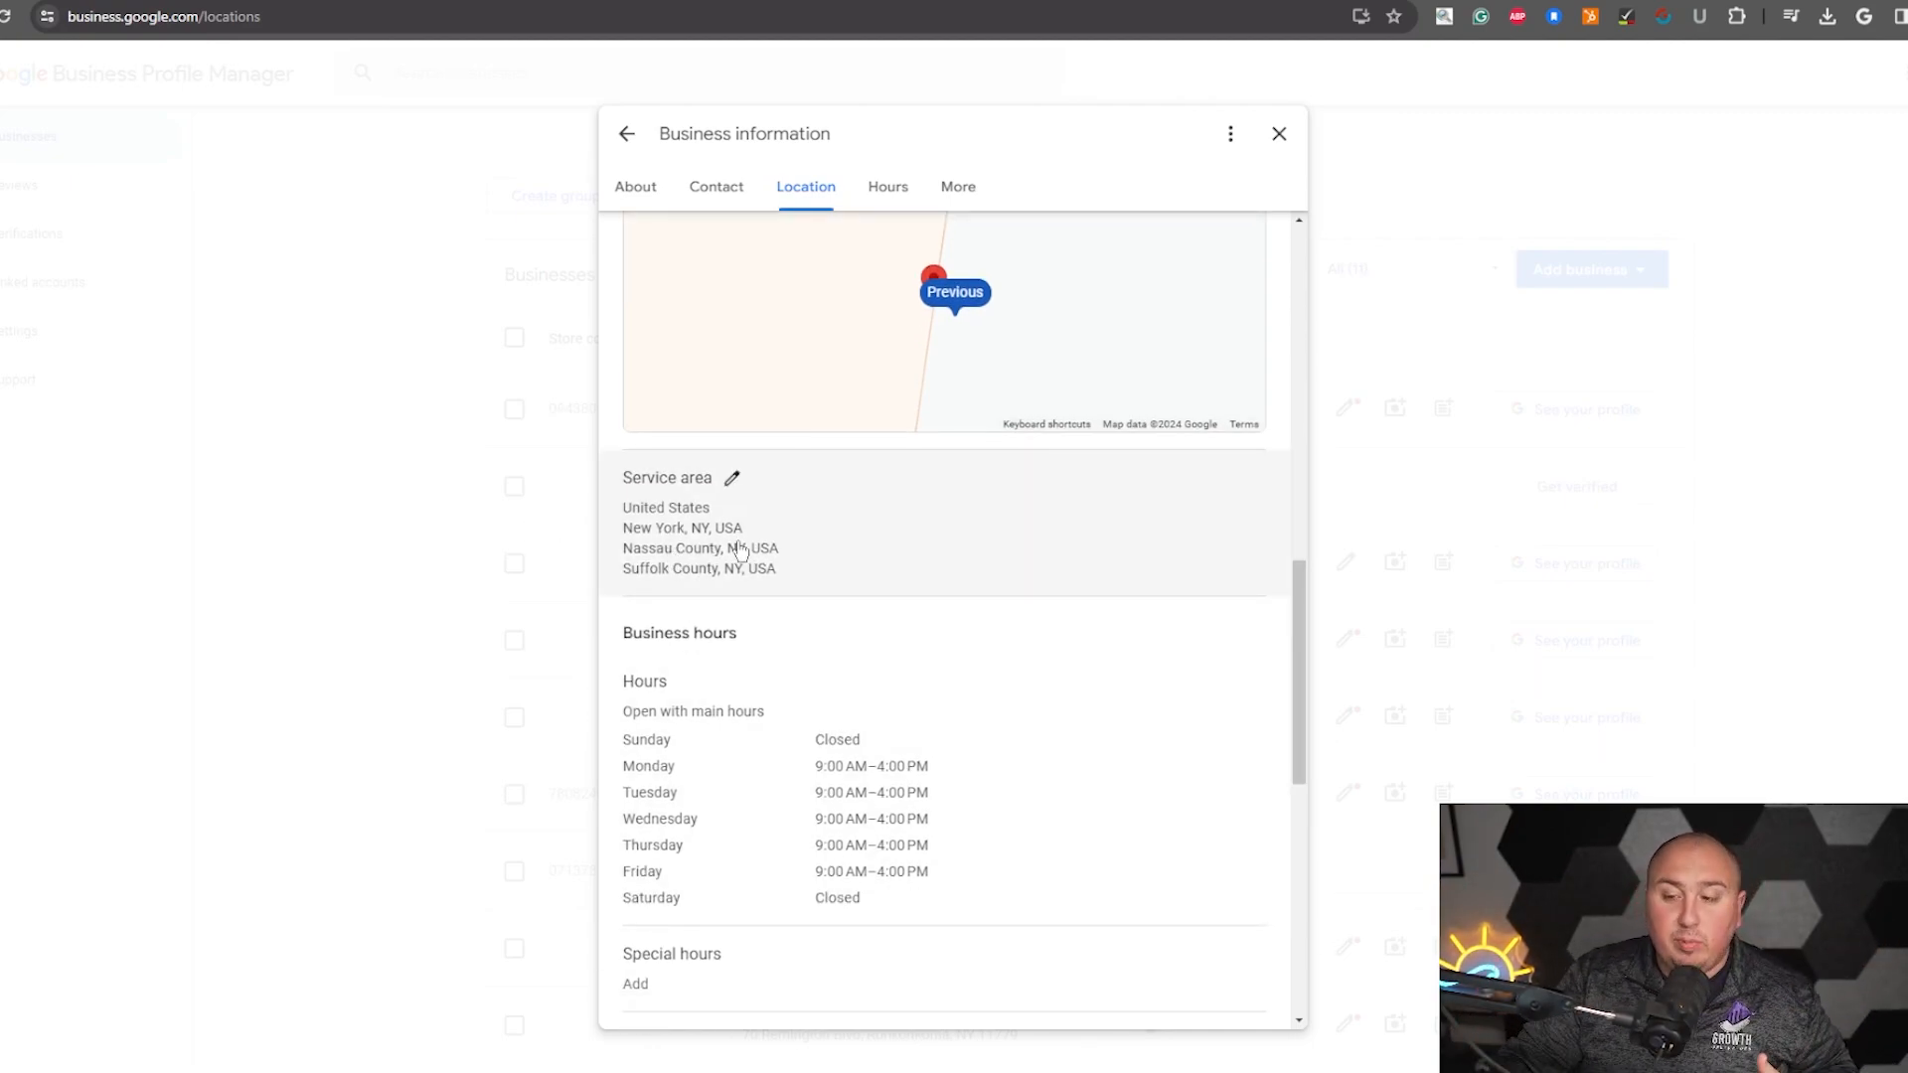
{"action": "scroll", "coordinate": [696, 747], "scroll_direction": "down", "scroll_amount": 2}
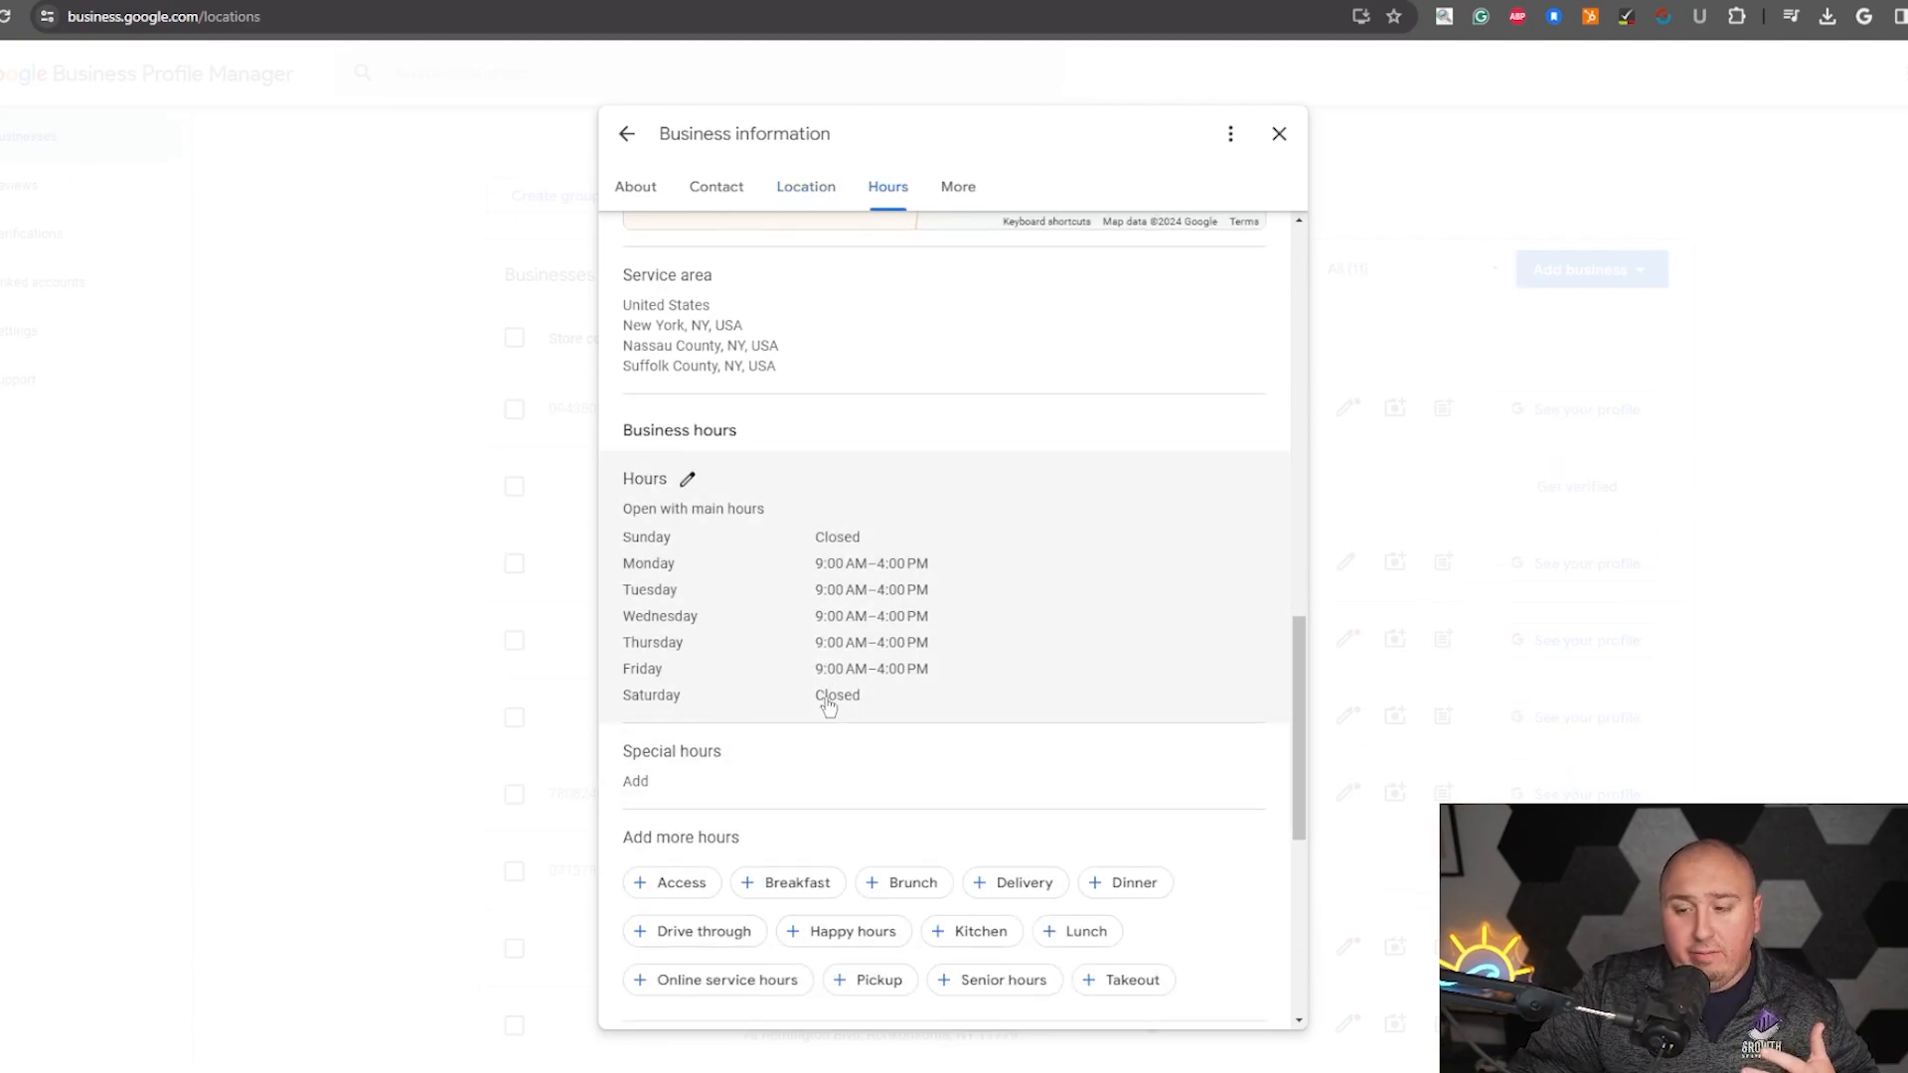
{"action": "scroll", "coordinate": [795, 725], "scroll_direction": "down", "scroll_amount": 1}
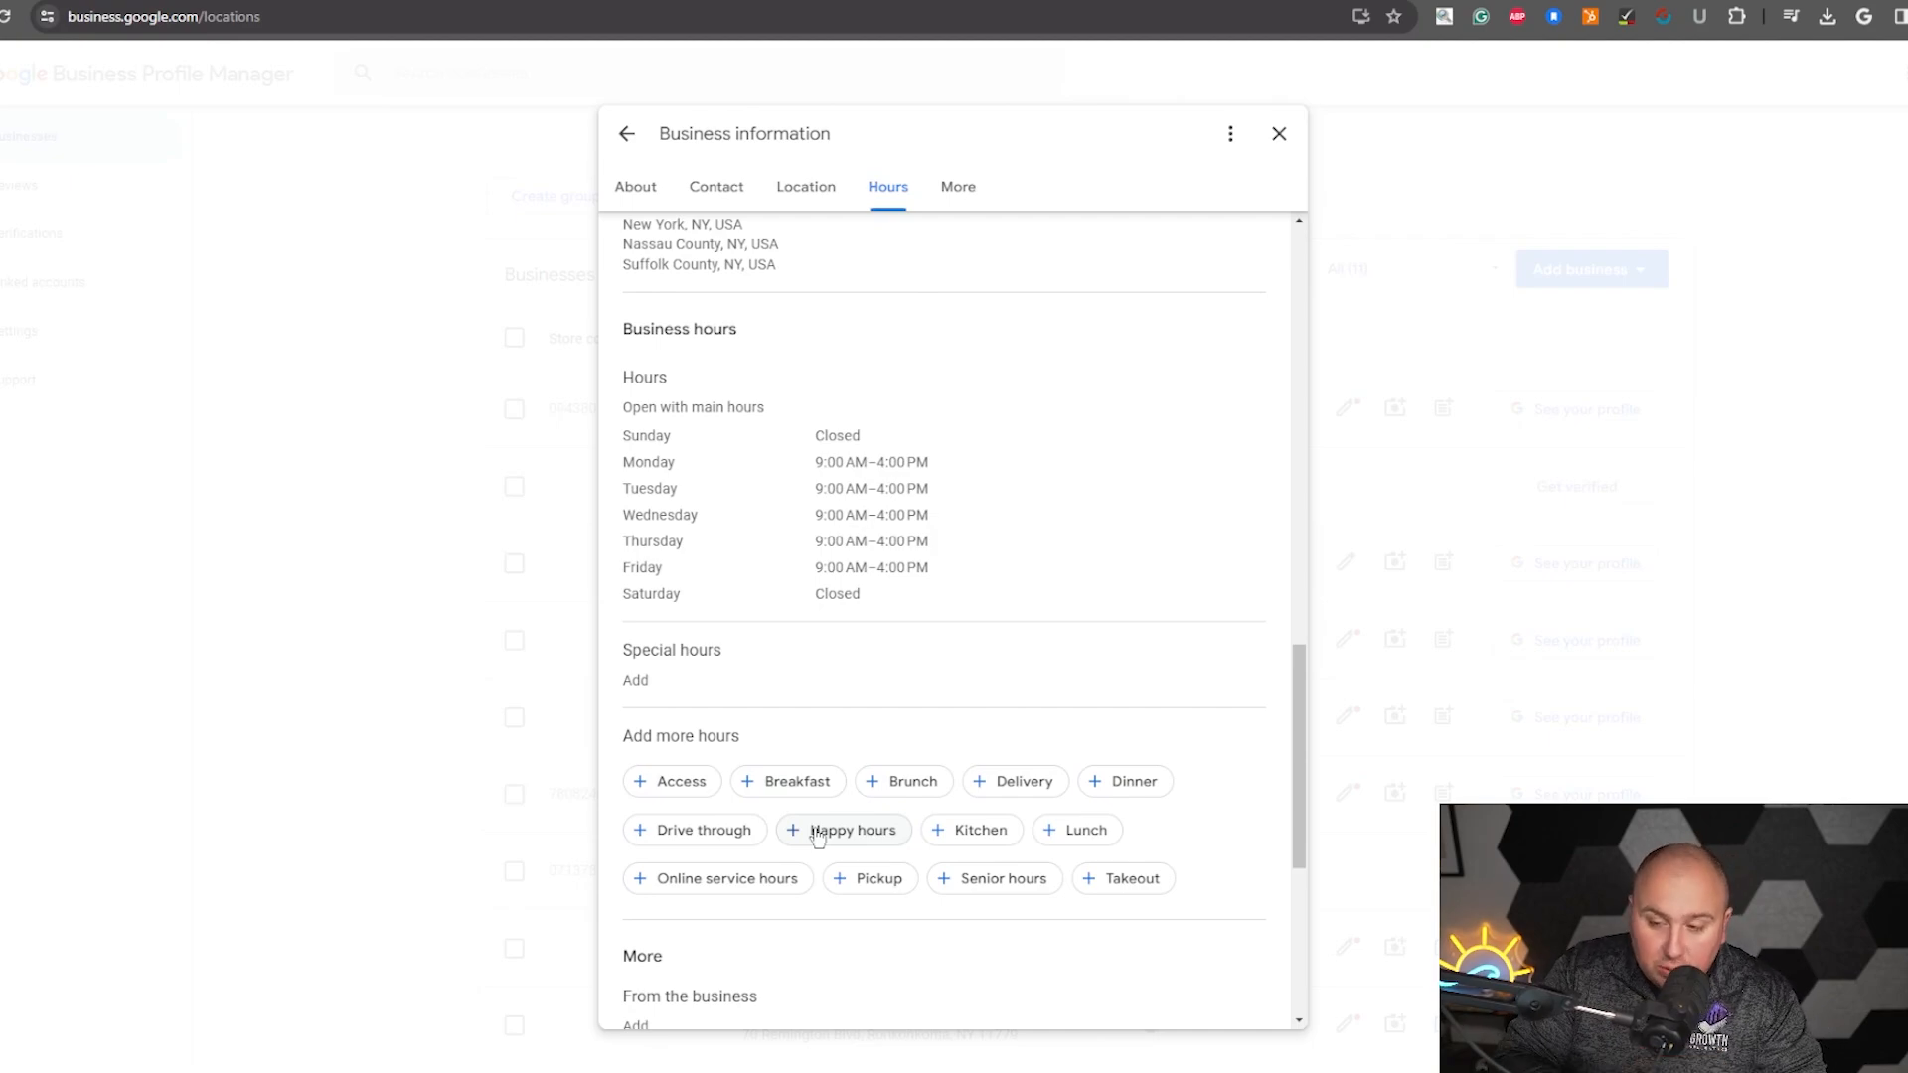
{"action": "scroll", "coordinate": [817, 837], "scroll_direction": "down", "scroll_amount": 4}
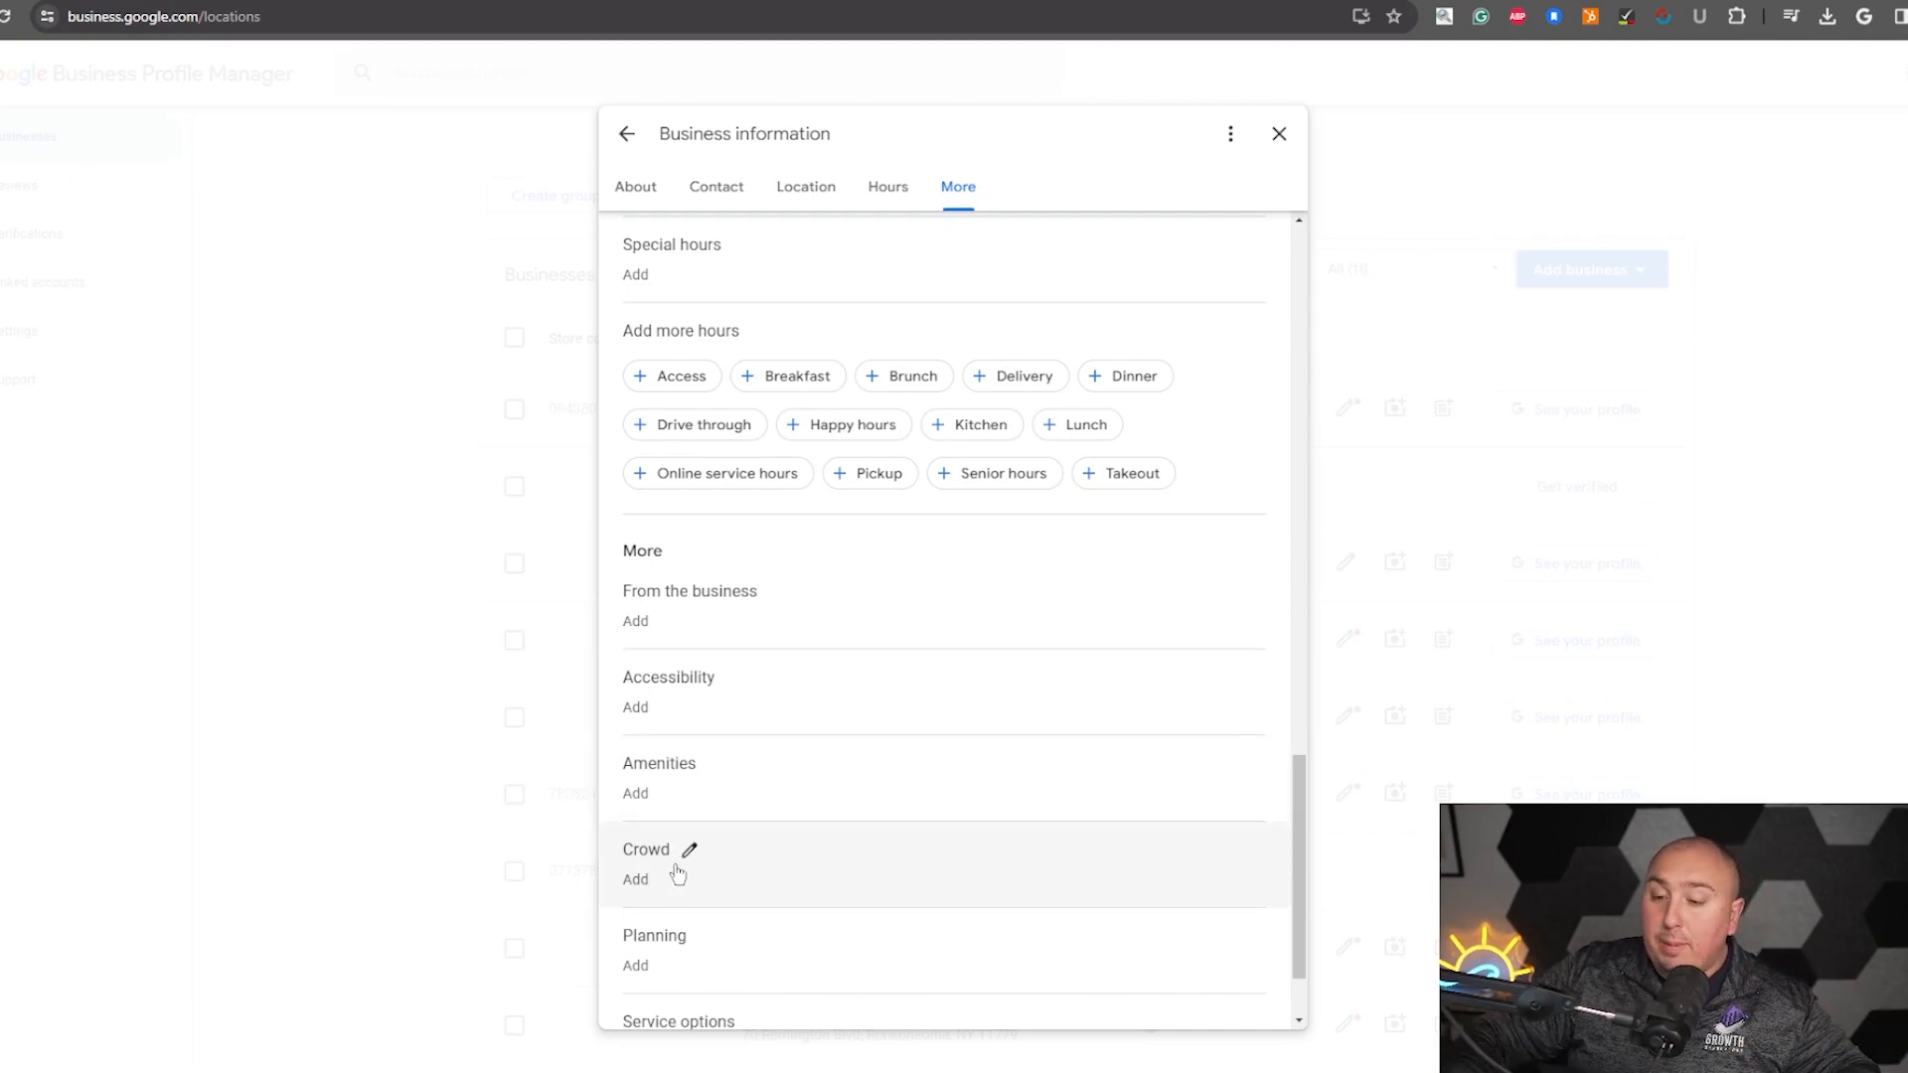
{"action": "scroll", "coordinate": [695, 874], "scroll_direction": "down", "scroll_amount": 2}
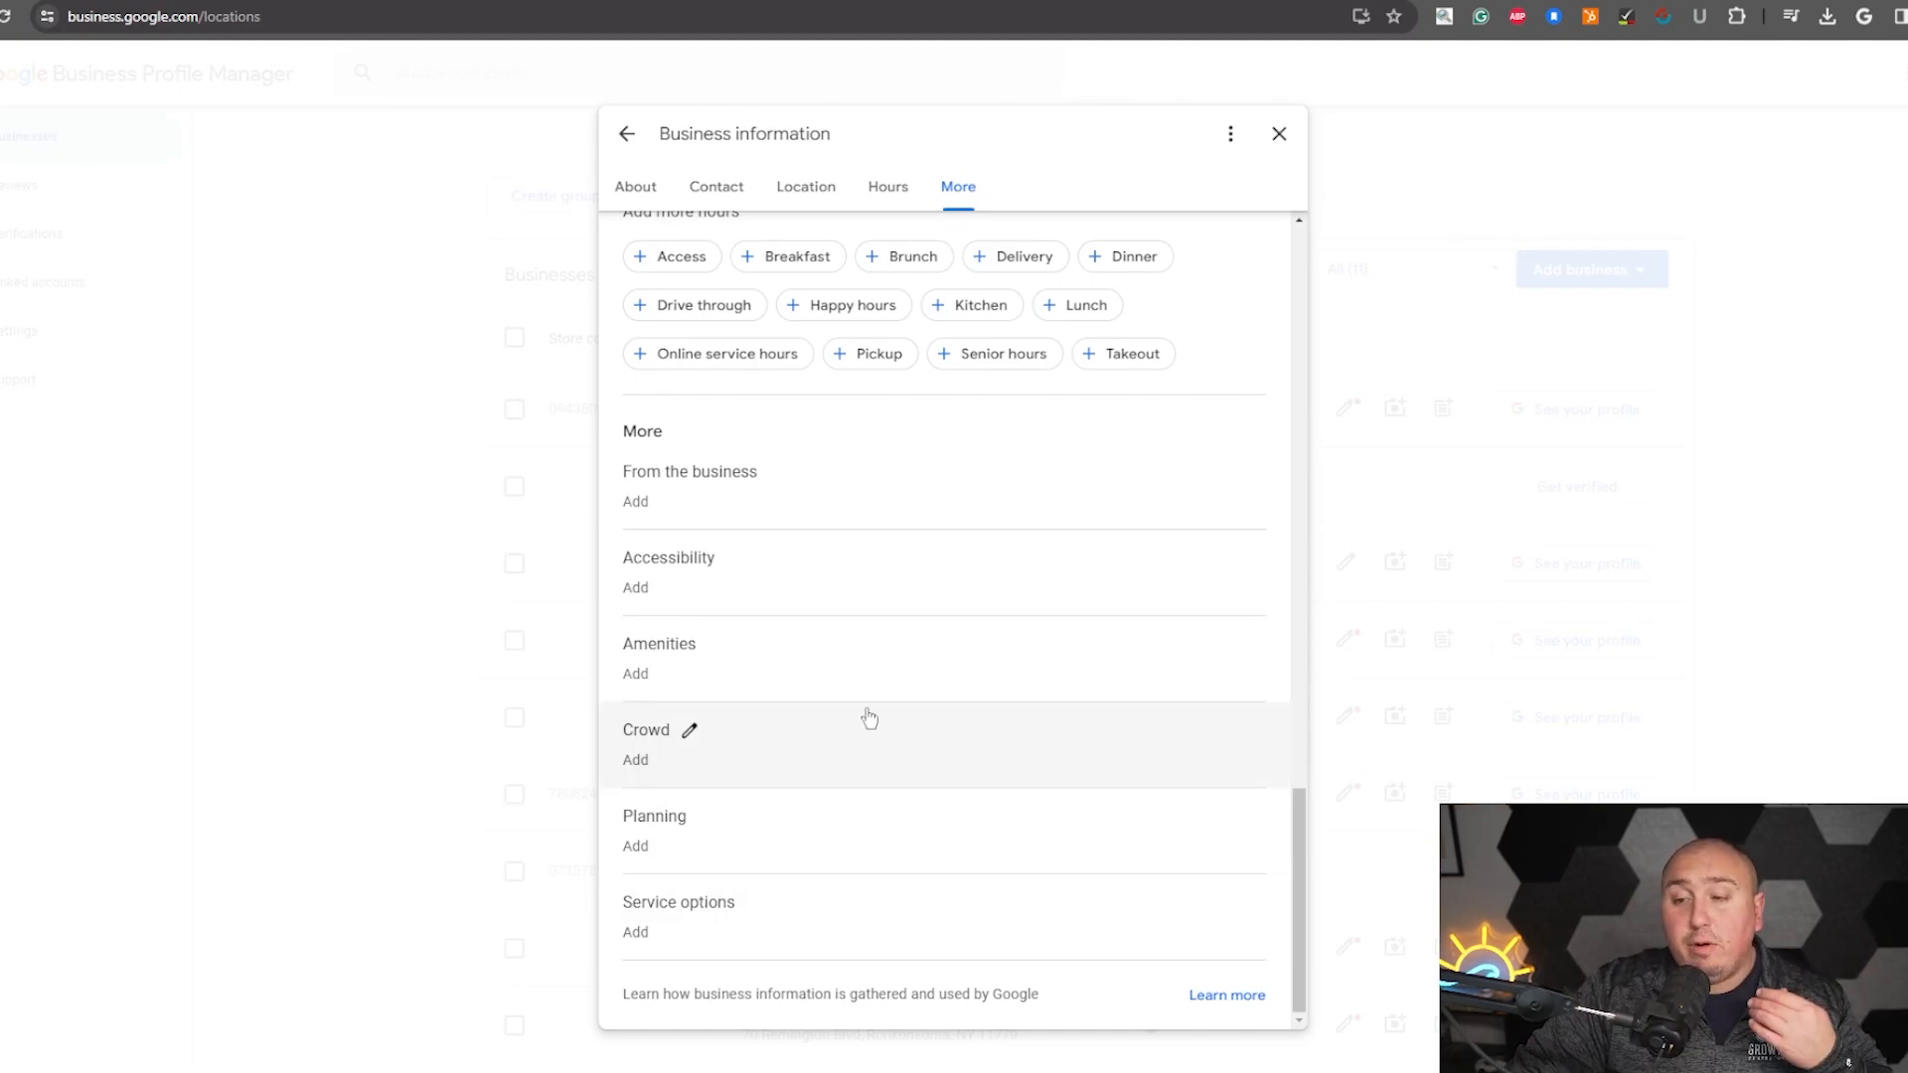
{"action": "scroll", "coordinate": [870, 718], "scroll_direction": "up", "scroll_amount": 6}
{"action": "scroll", "coordinate": [862, 771], "scroll_direction": "up", "scroll_amount": 10}
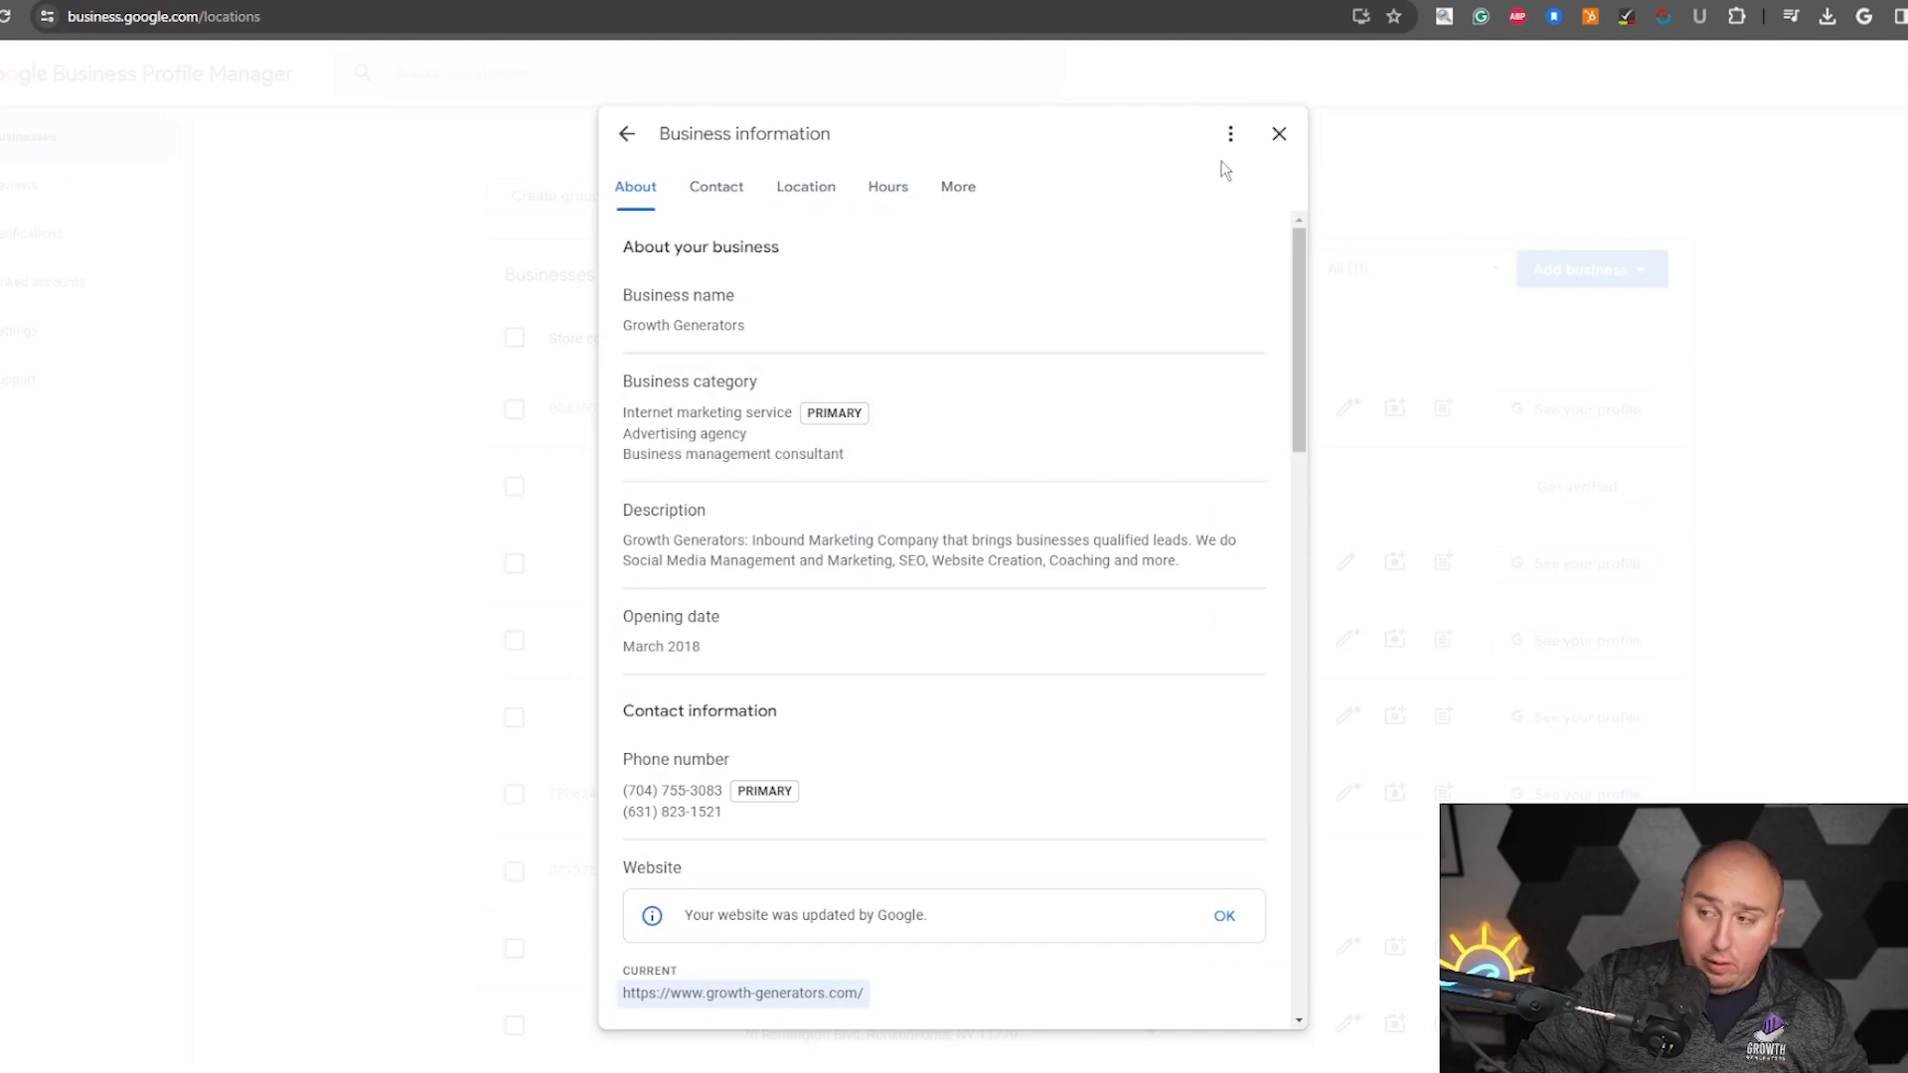
{"action": "left_click", "coordinate": [1278, 134]}
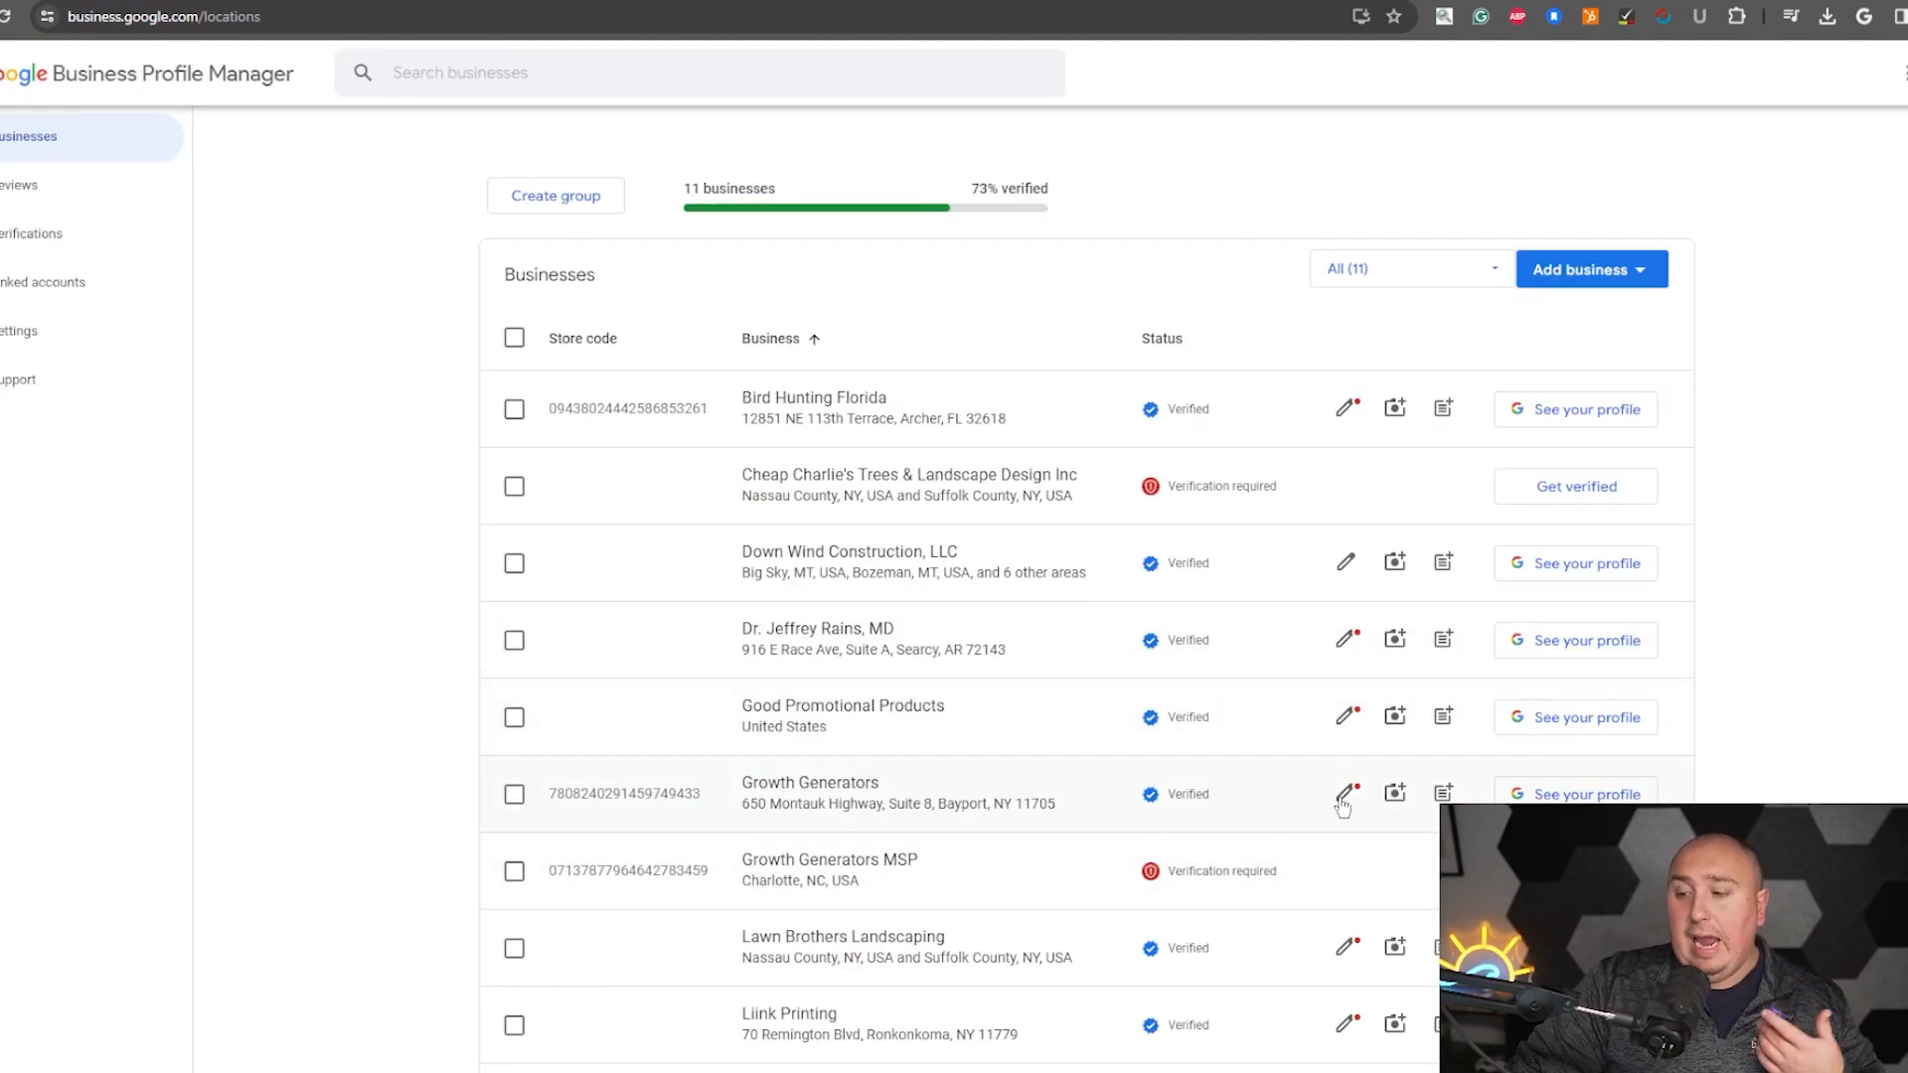
- Open the Growth Generators add-photos panel on Google Search, close it, and browse the profile's suggestion cards
{"action": "left_click", "coordinate": [1395, 795]}
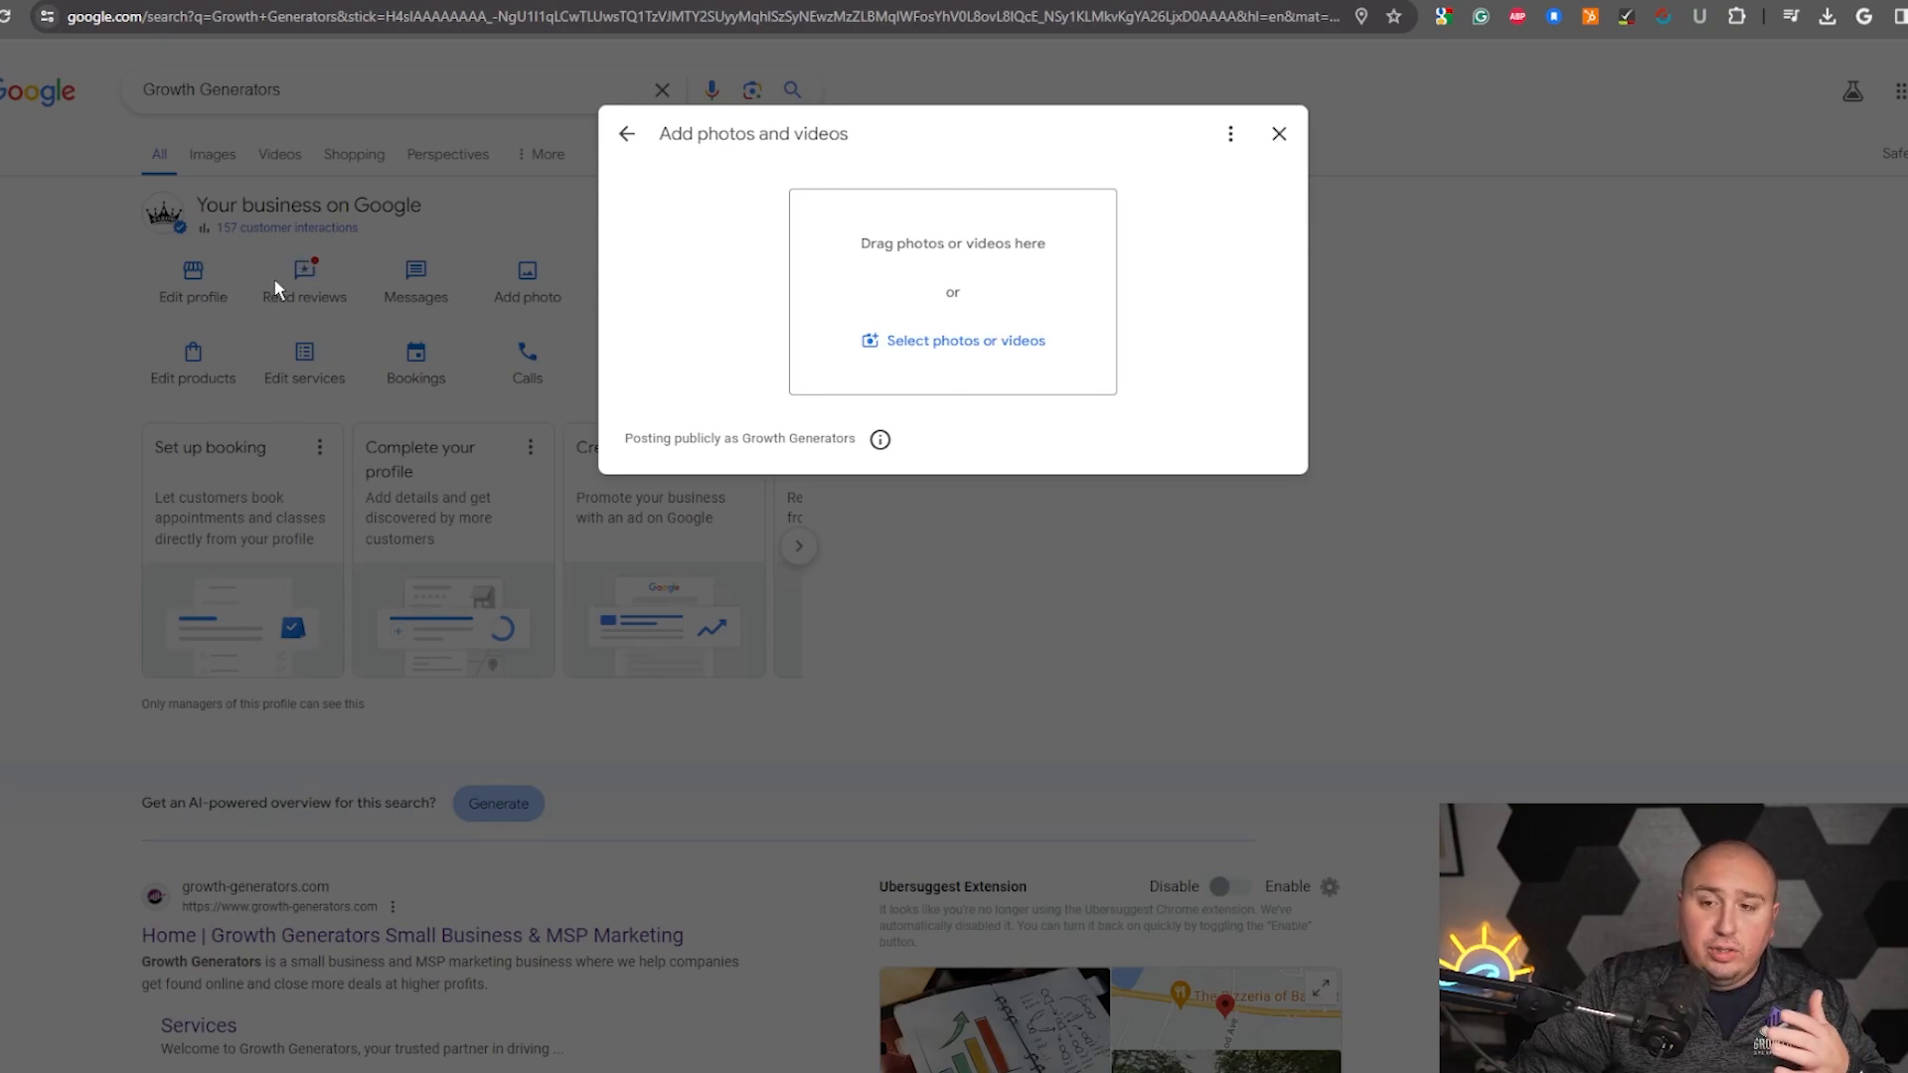
{"action": "left_click", "coordinate": [1279, 134]}
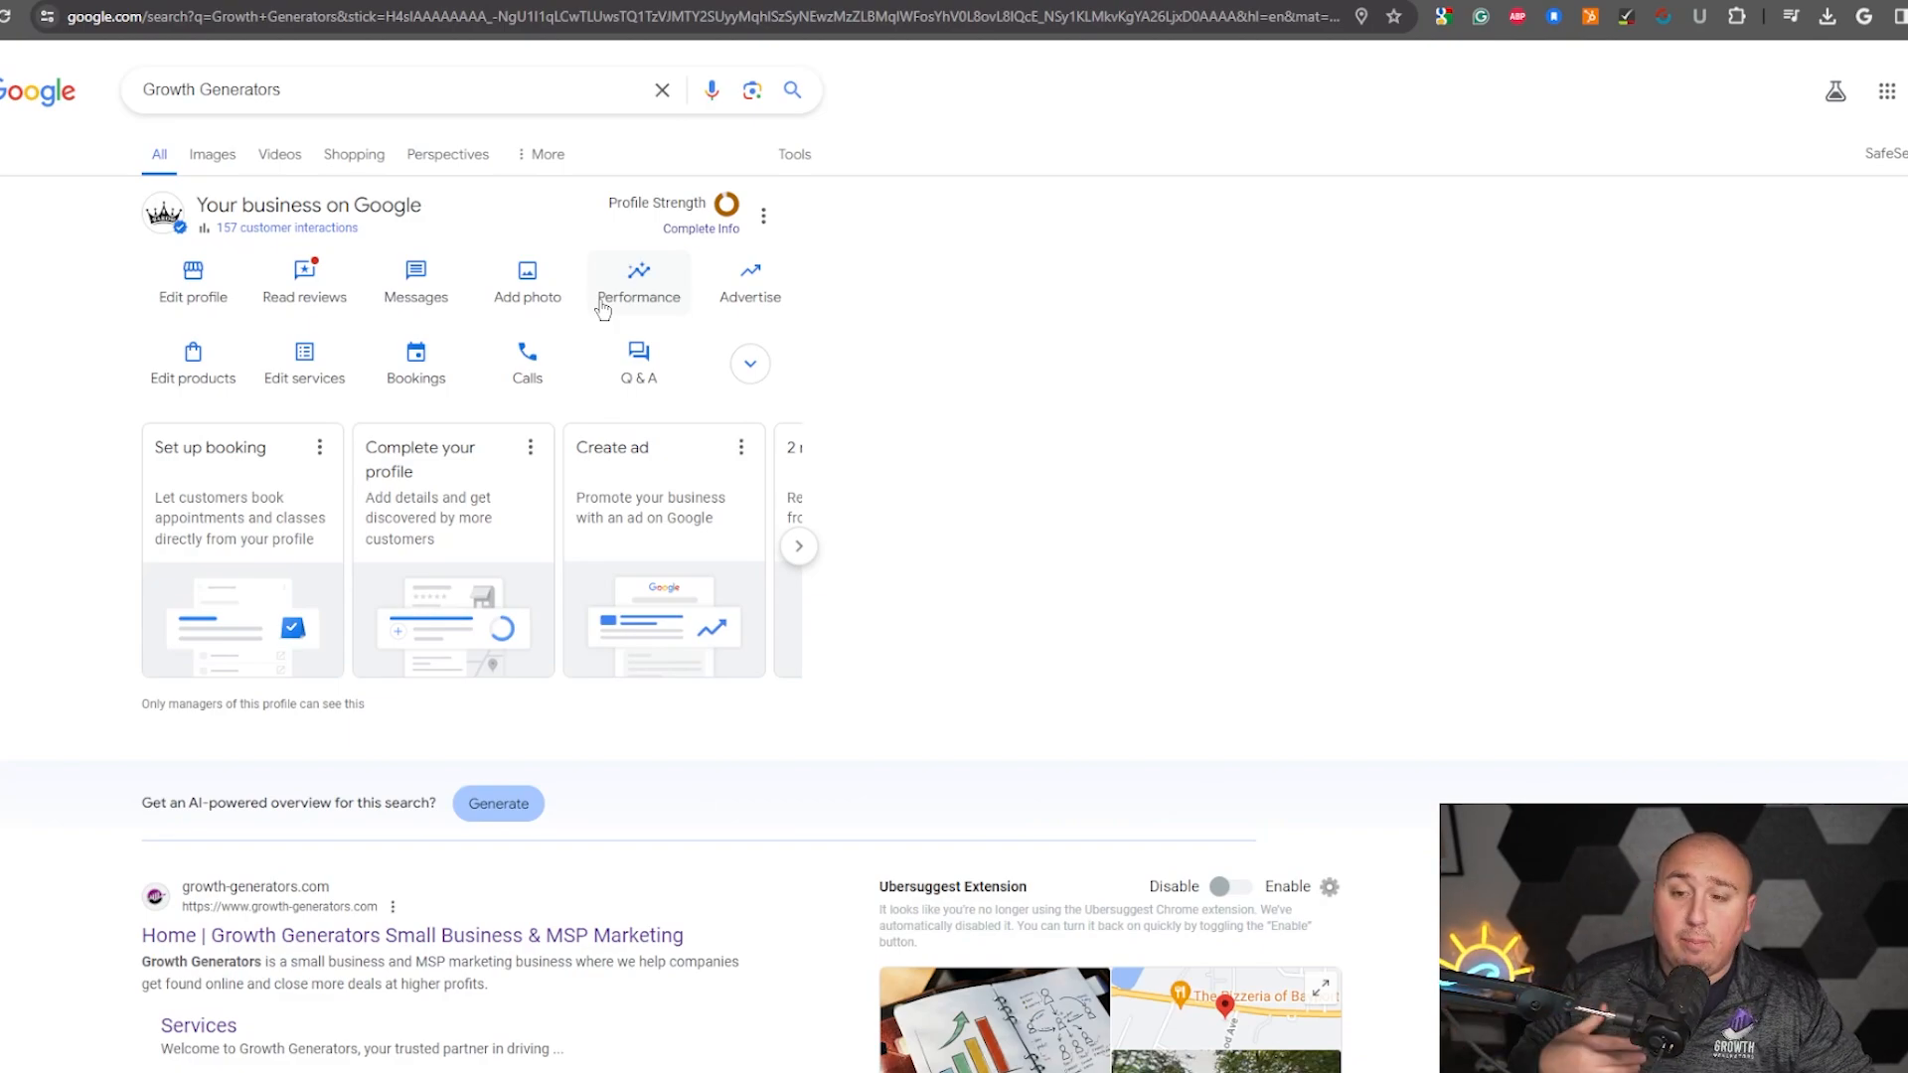
{"action": "left_click", "coordinate": [798, 546]}
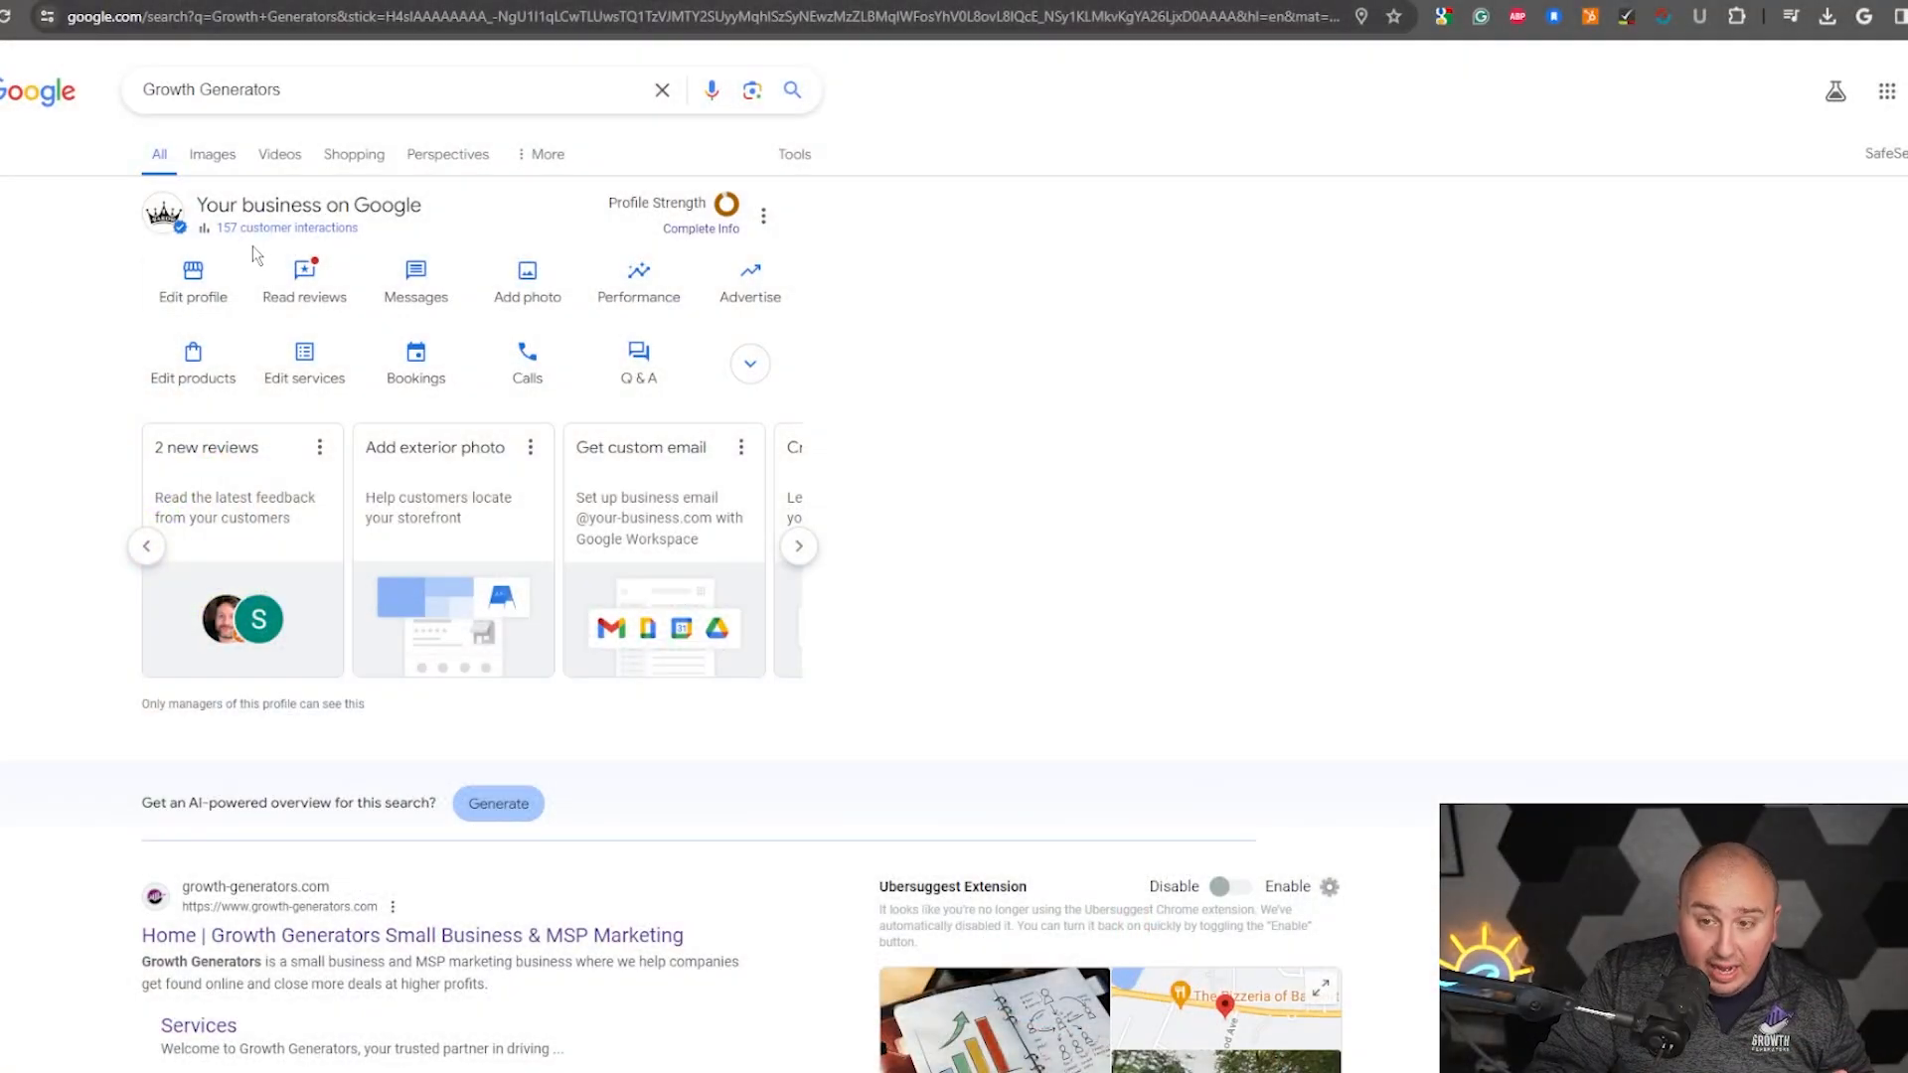
- Open the profile's Performance report and examine the interactions chart, platform breakdown and search terms overview
{"action": "left_click", "coordinate": [269, 230]}
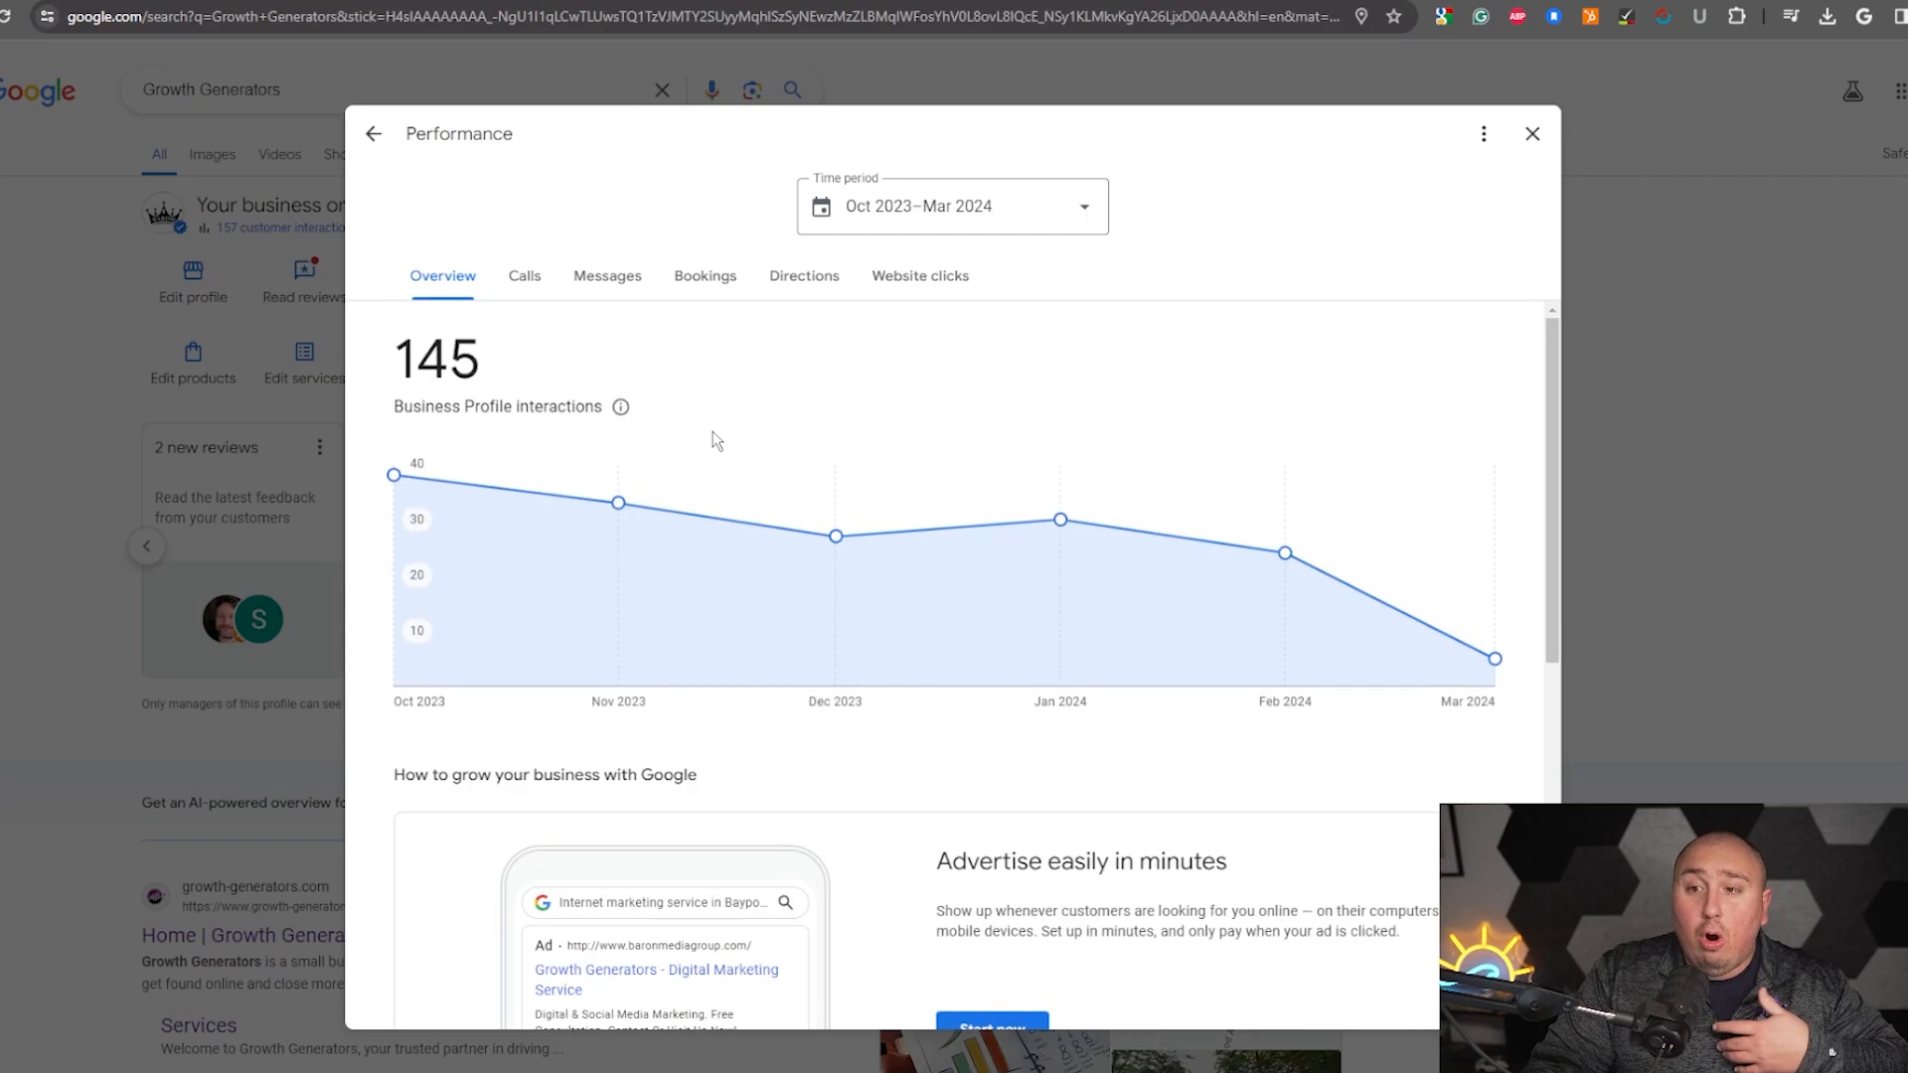
{"action": "mouse_move", "coordinate": [396, 478]}
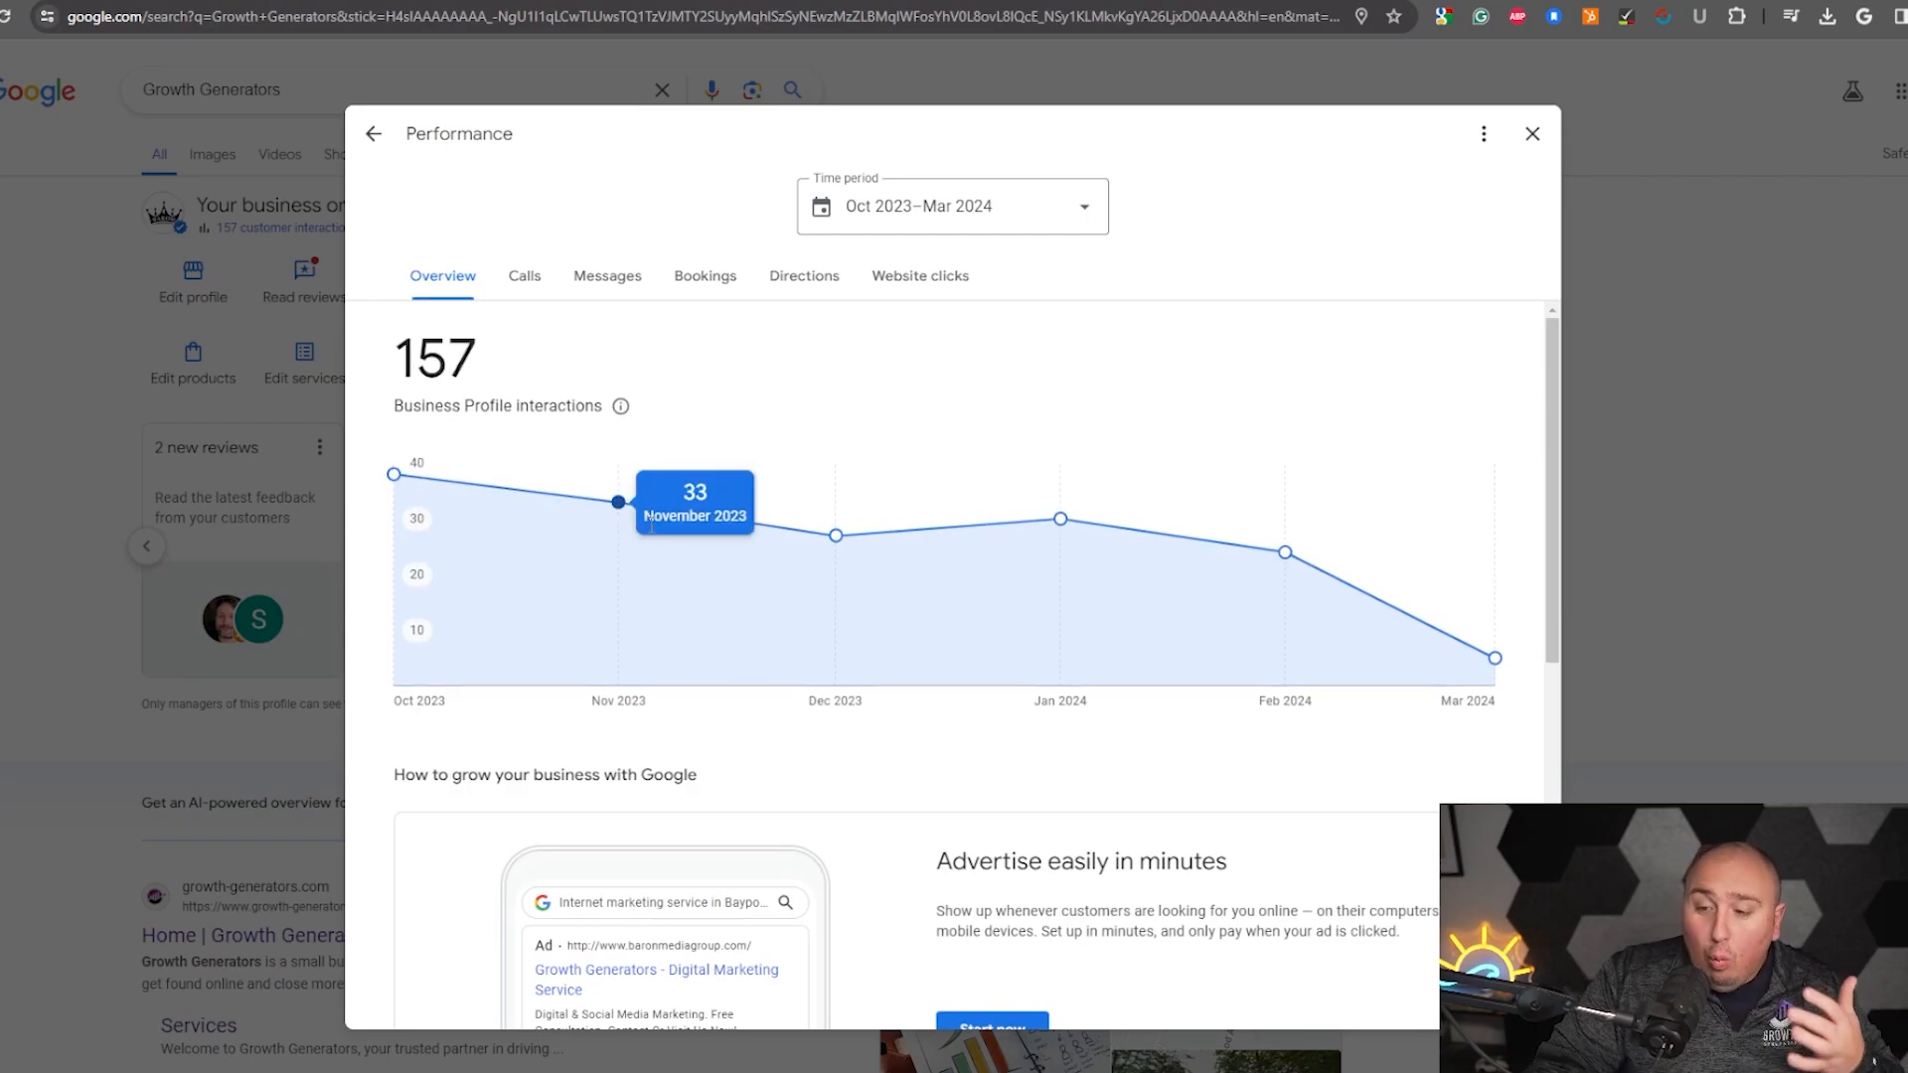
{"action": "scroll", "coordinate": [709, 532], "scroll_direction": "down", "scroll_amount": 2}
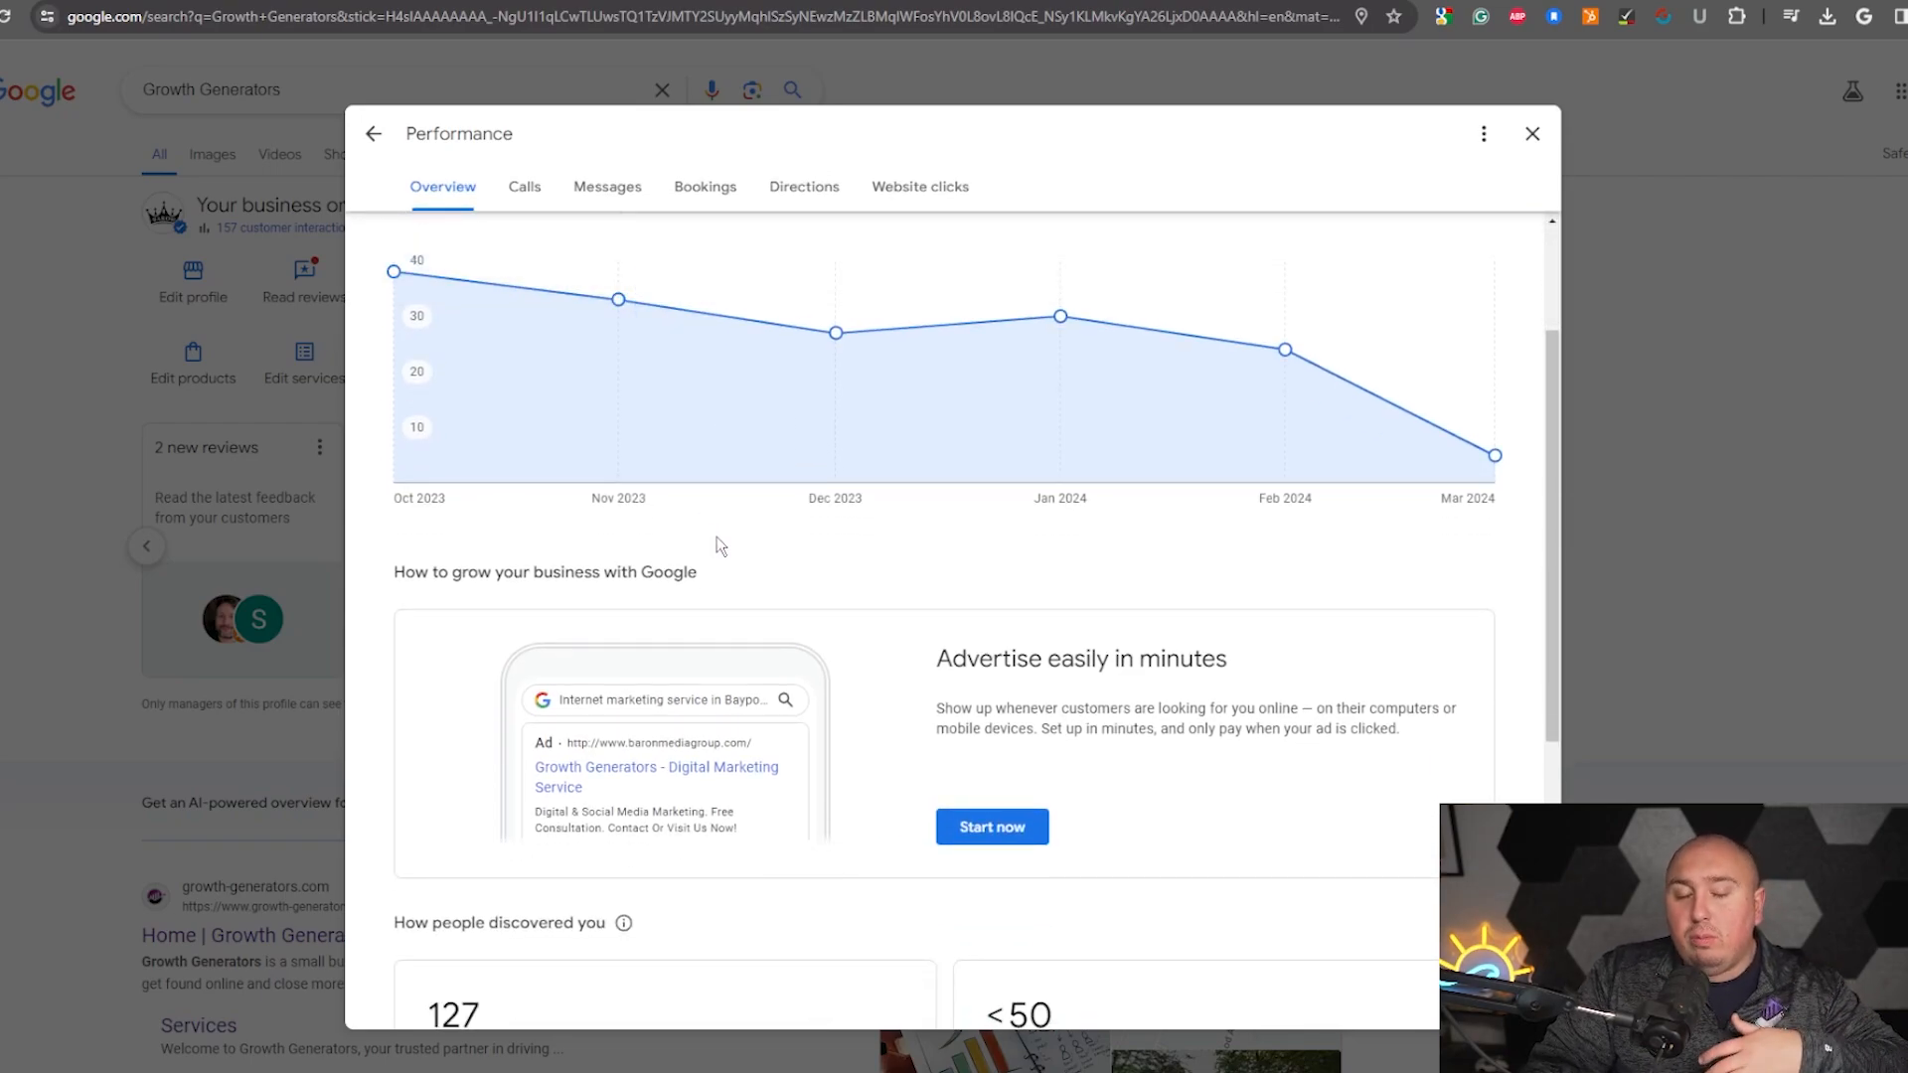
{"action": "scroll", "coordinate": [818, 588], "scroll_direction": "down", "scroll_amount": 1}
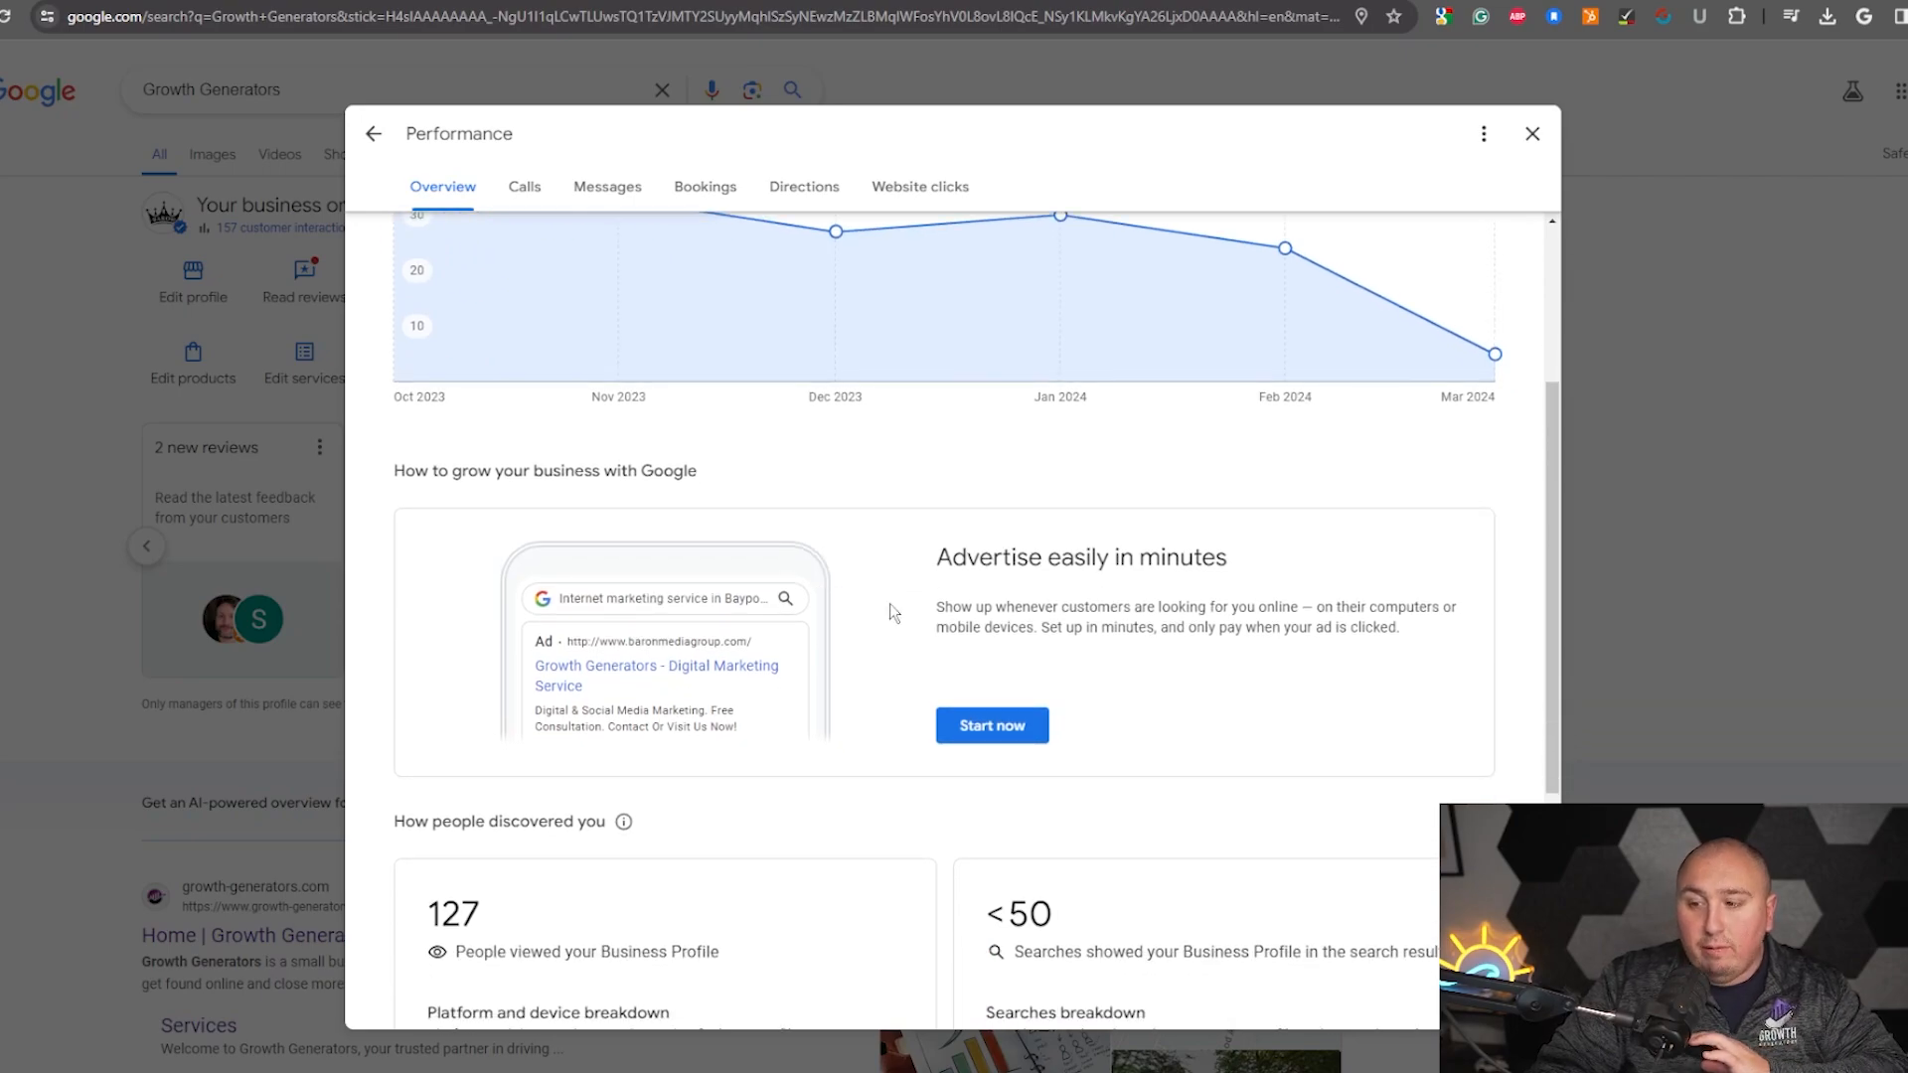
{"action": "scroll", "coordinate": [954, 646], "scroll_direction": "down", "scroll_amount": 4}
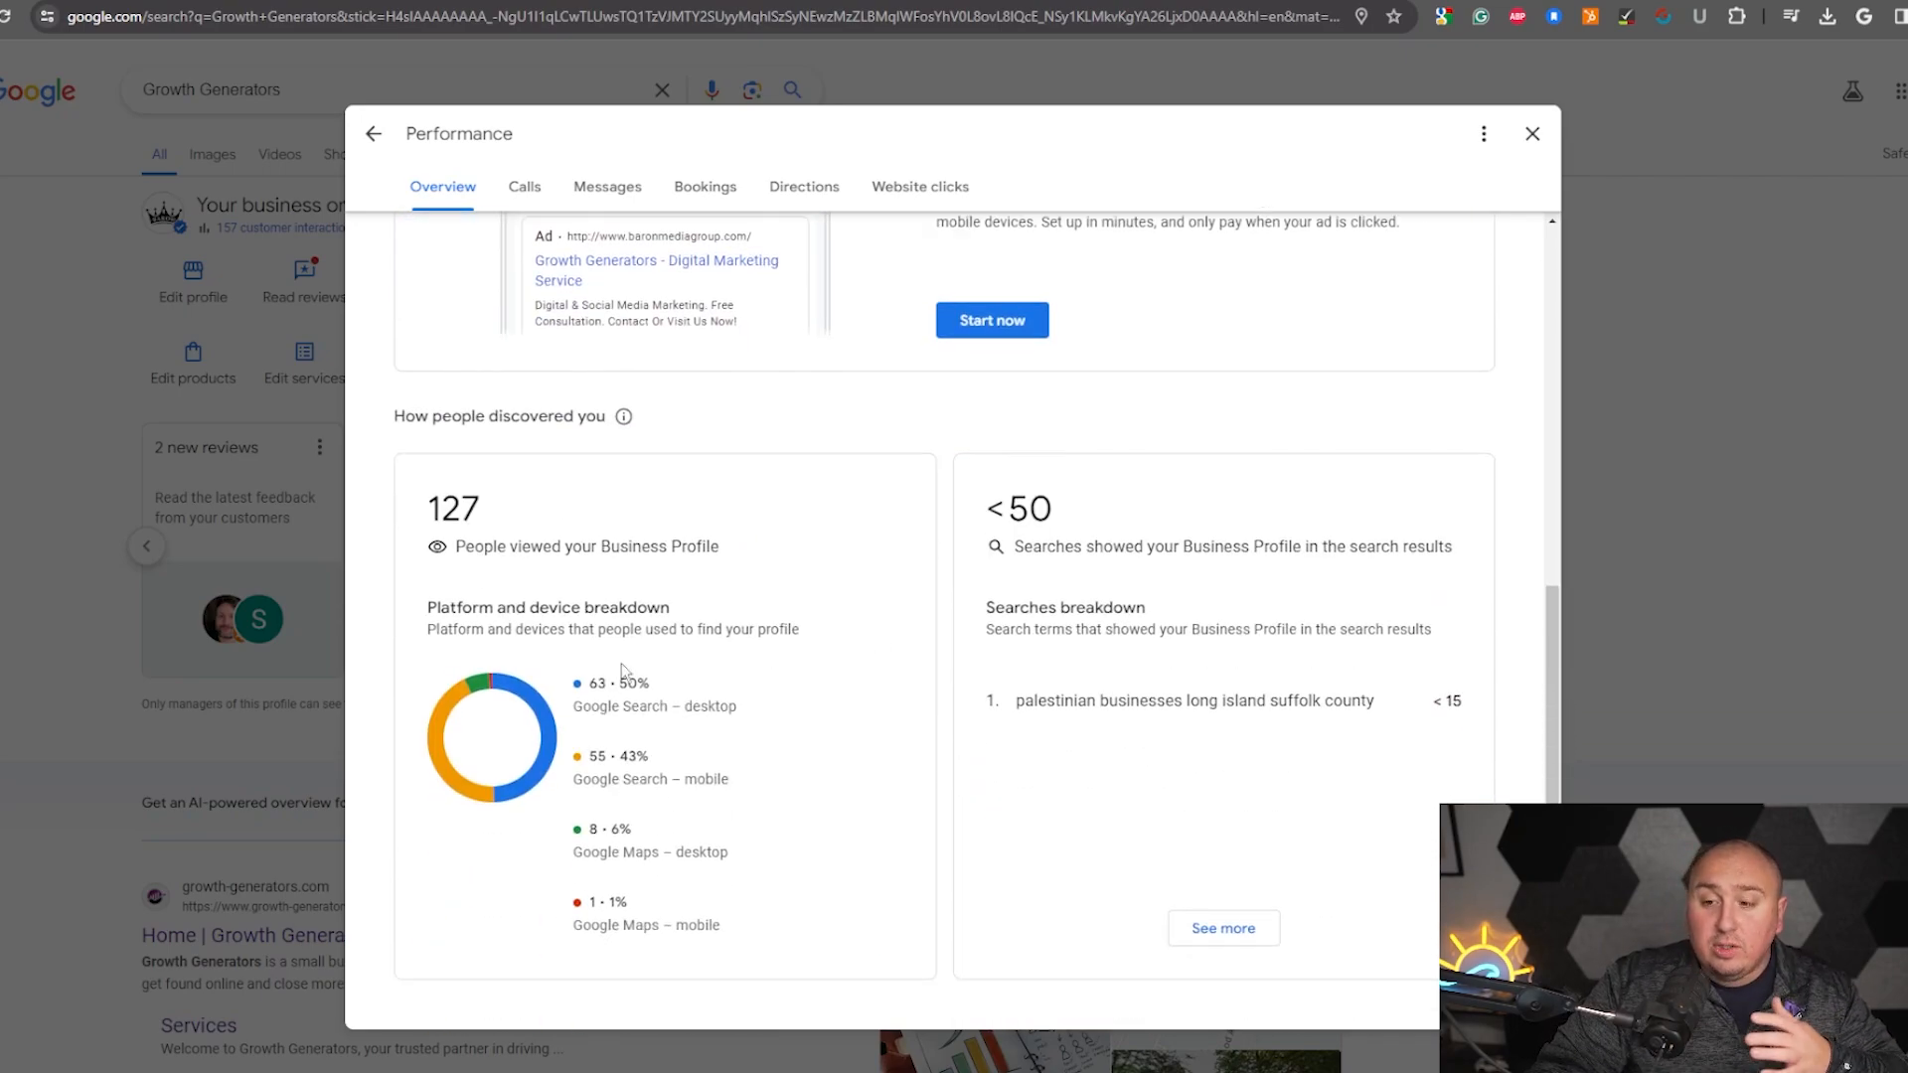
{"action": "left_click_drag", "start_coordinate": [600, 709], "coordinate": [673, 709]}
{"action": "left_click", "coordinate": [716, 785]}
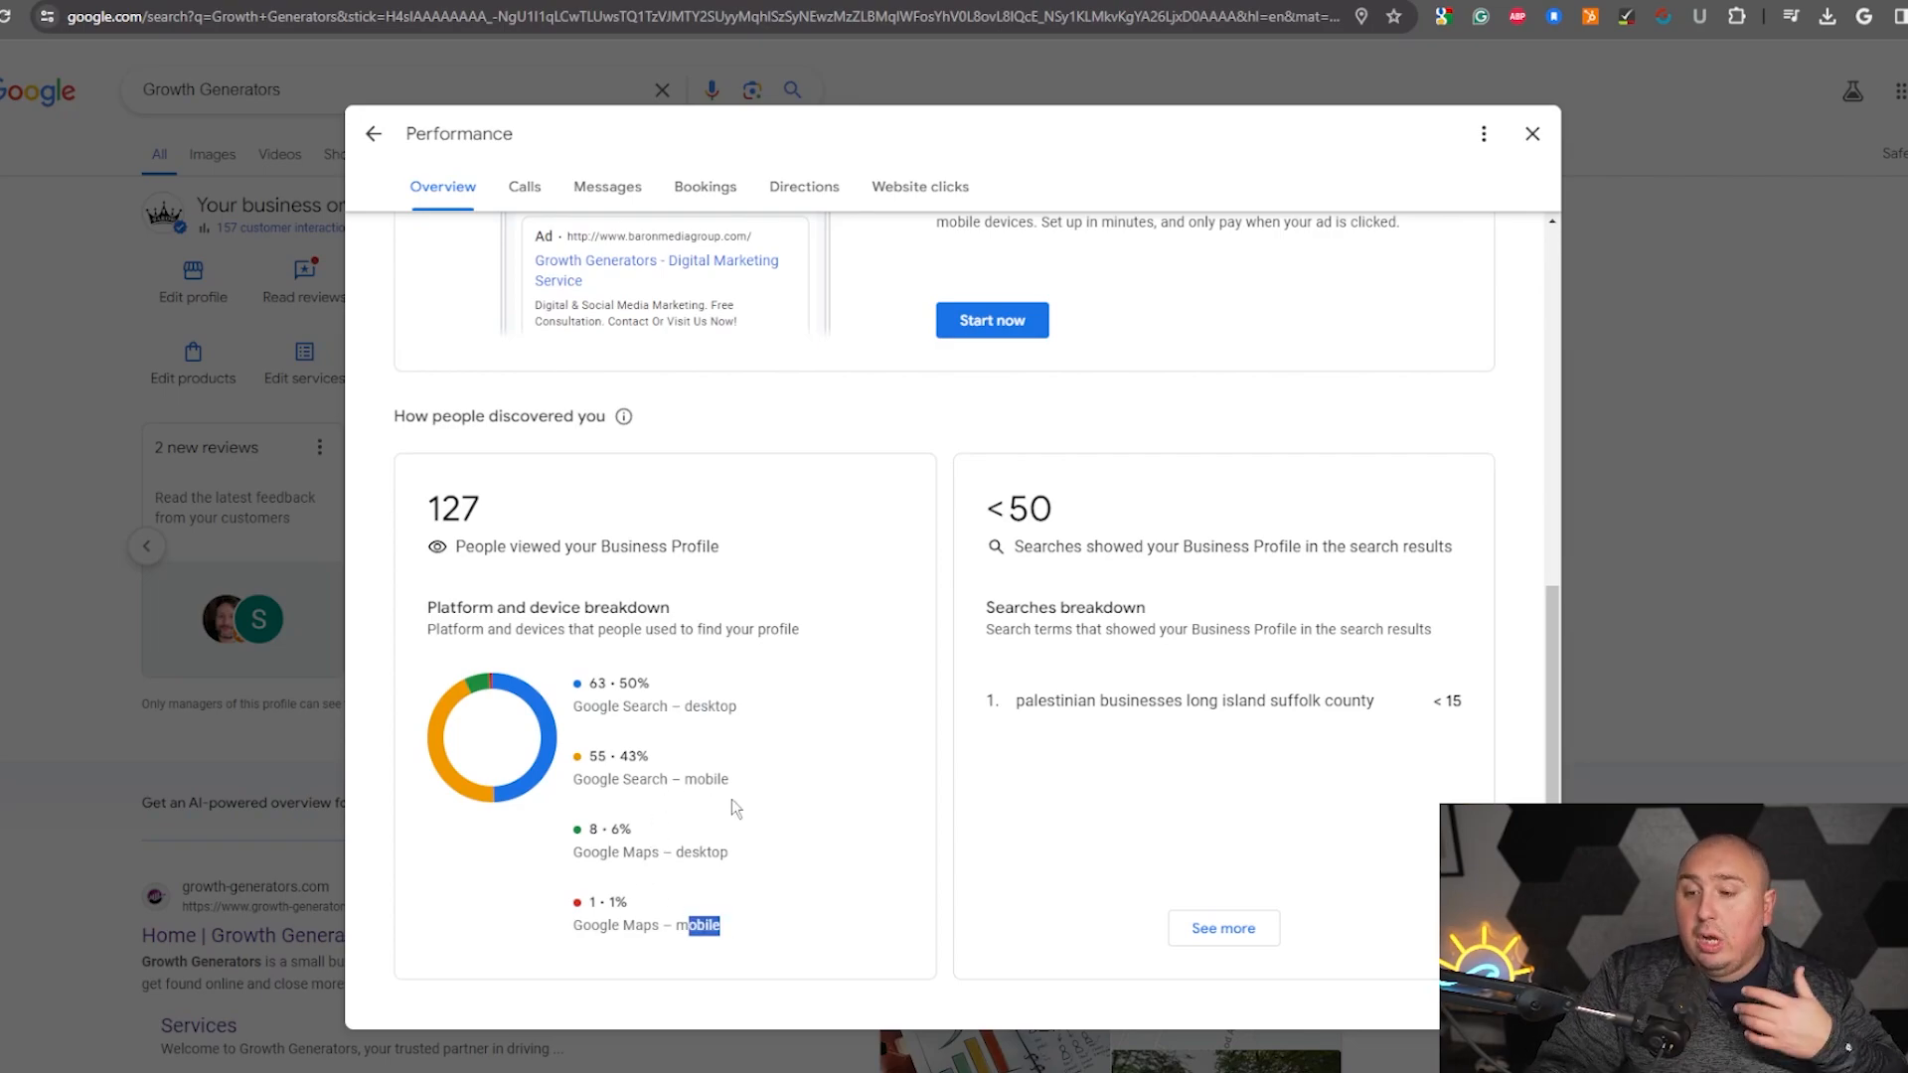
{"action": "scroll", "coordinate": [736, 807], "scroll_direction": "down", "scroll_amount": 1}
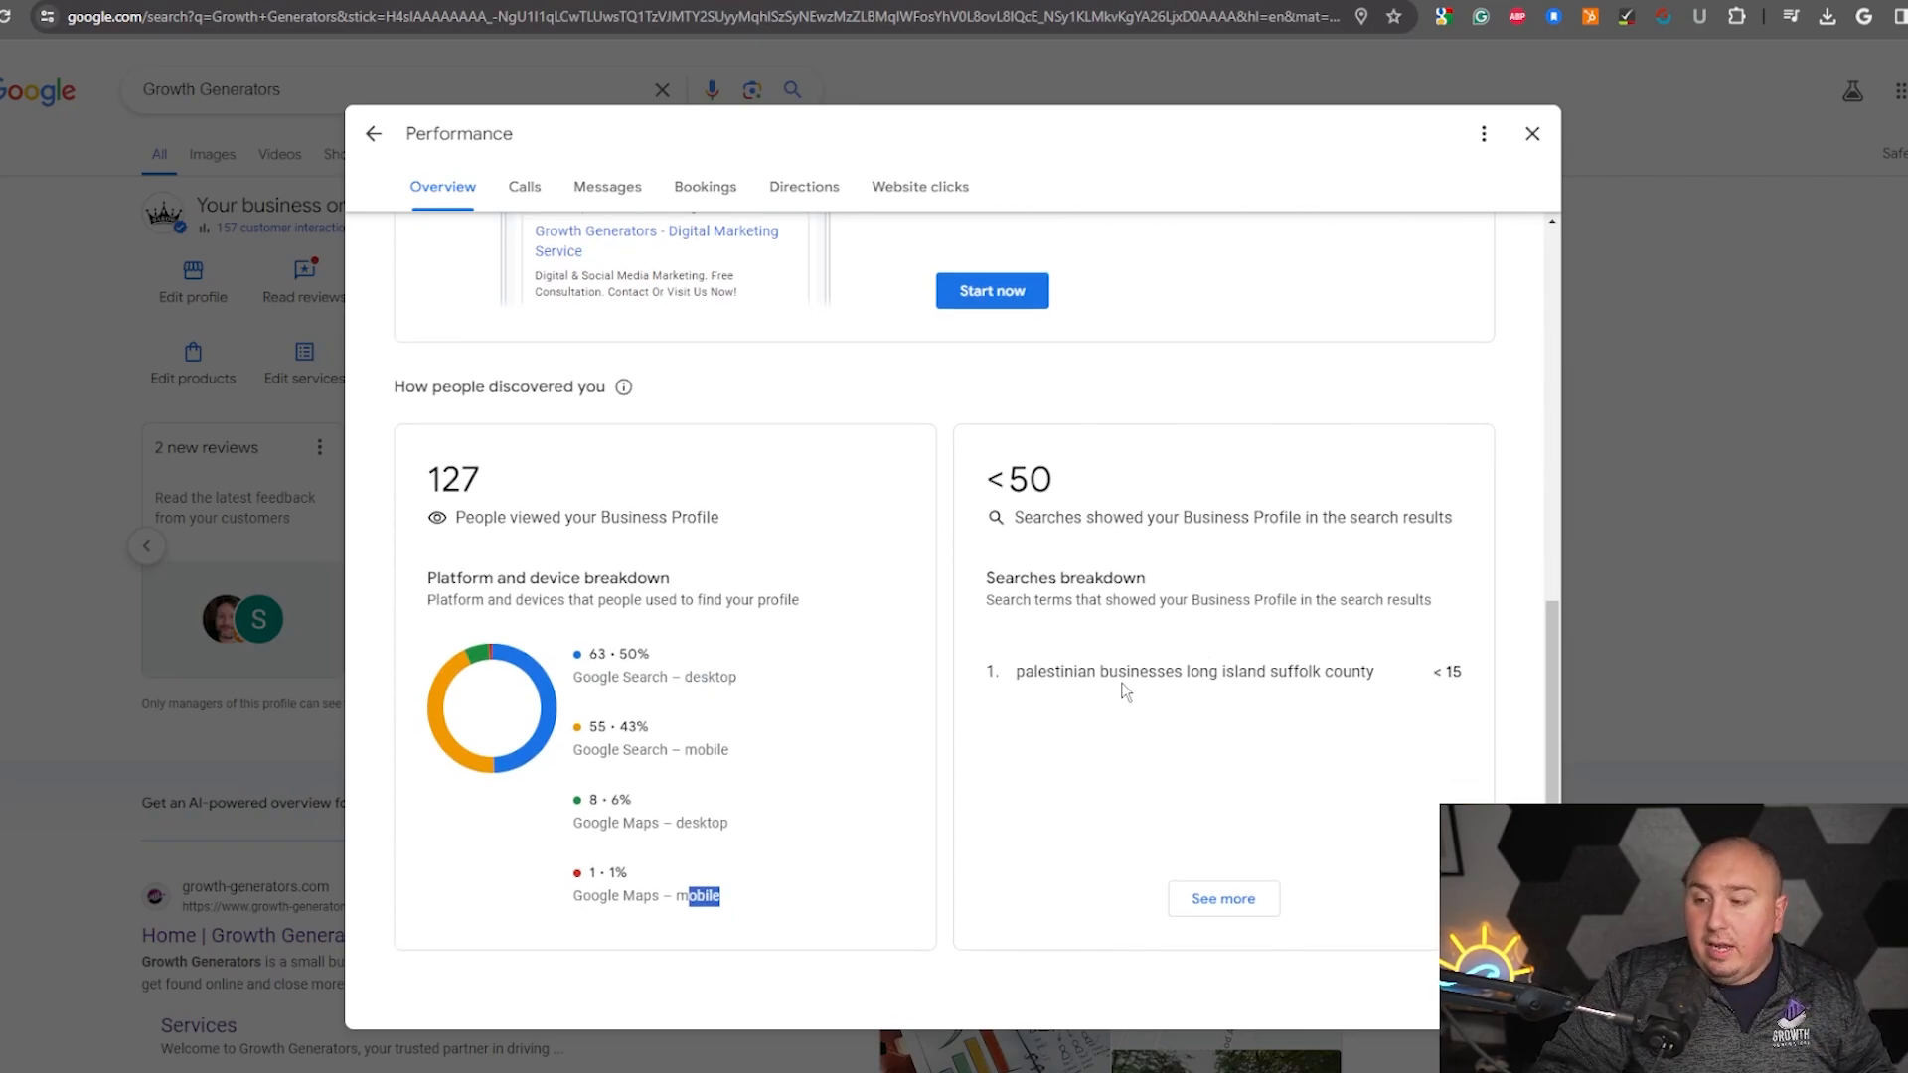
{"action": "left_click_drag", "start_coordinate": [1055, 670], "coordinate": [1266, 676]}
{"action": "left_click", "coordinate": [1156, 705]}
{"action": "left_click", "coordinate": [1289, 730]}
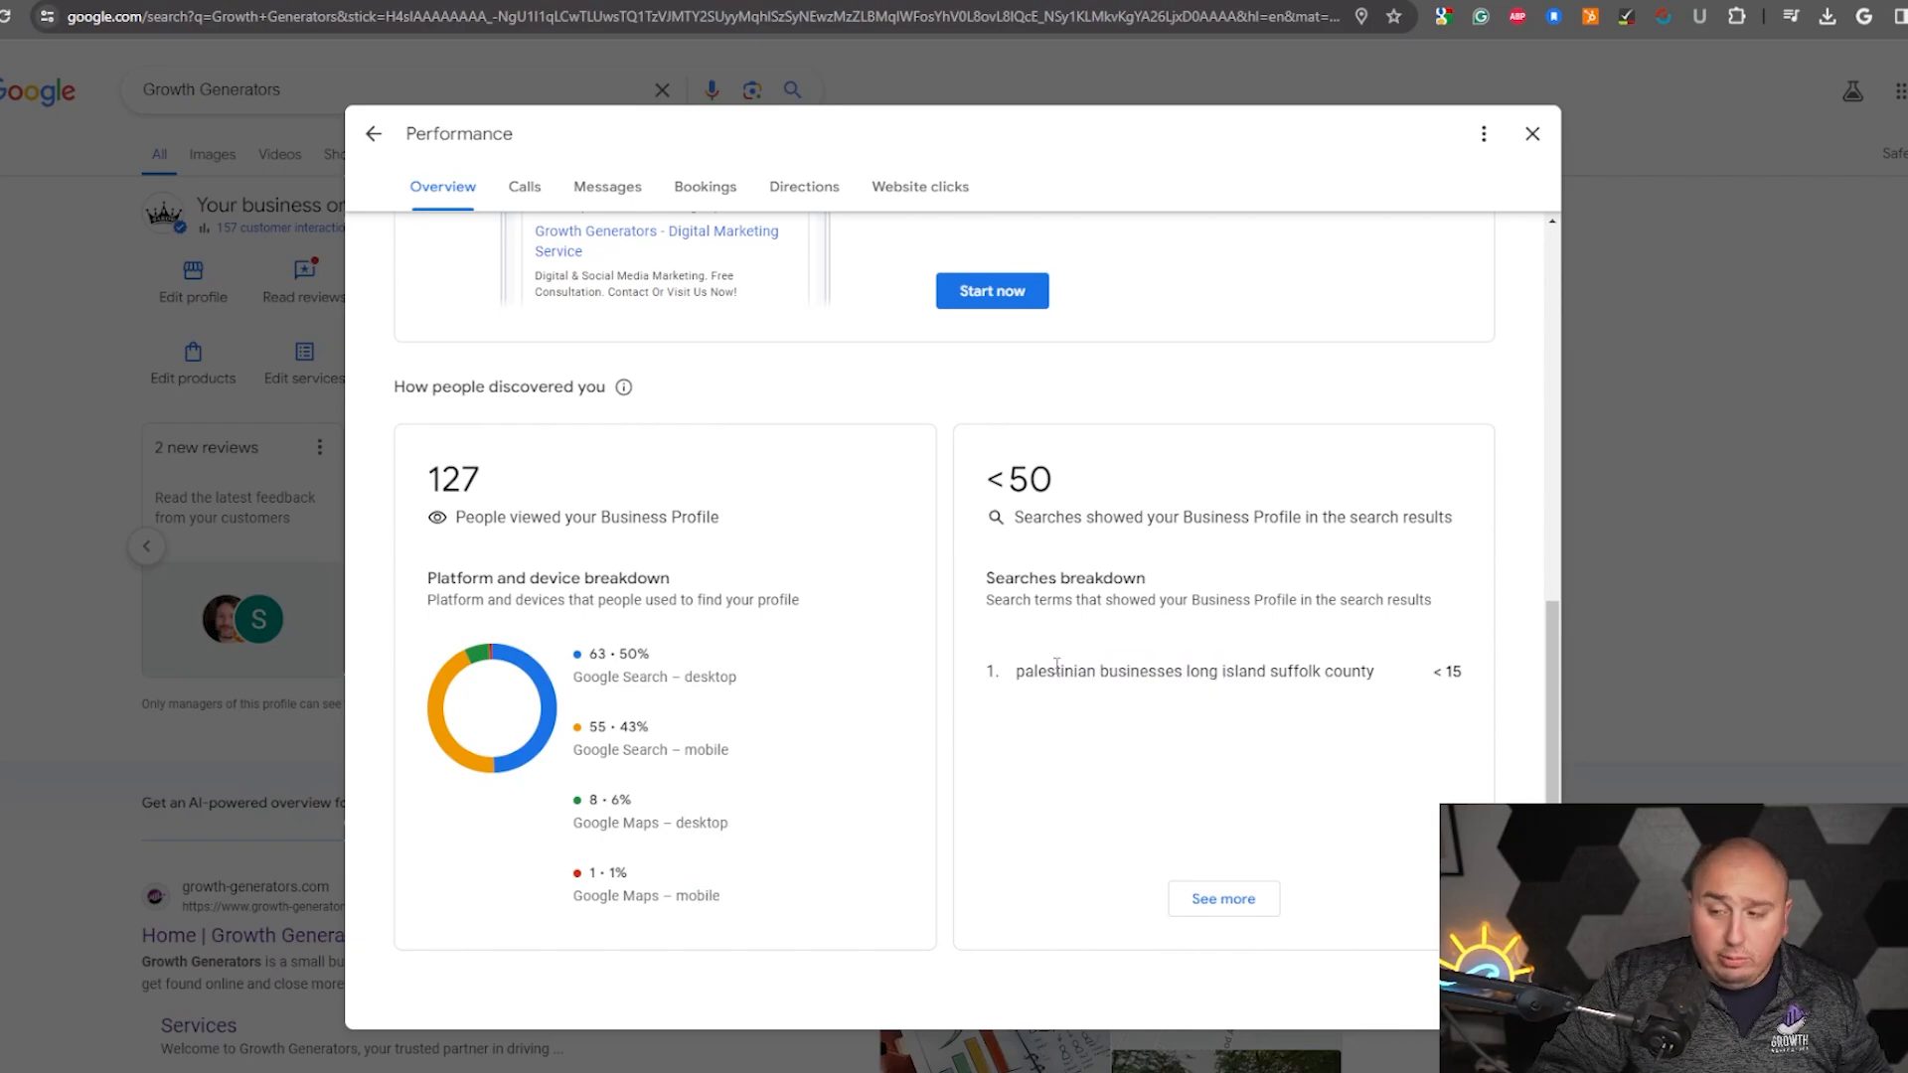
{"action": "left_click_drag", "start_coordinate": [1056, 664], "coordinate": [1203, 686]}
{"action": "scroll", "coordinate": [1203, 688], "scroll_direction": "up", "scroll_amount": 6}
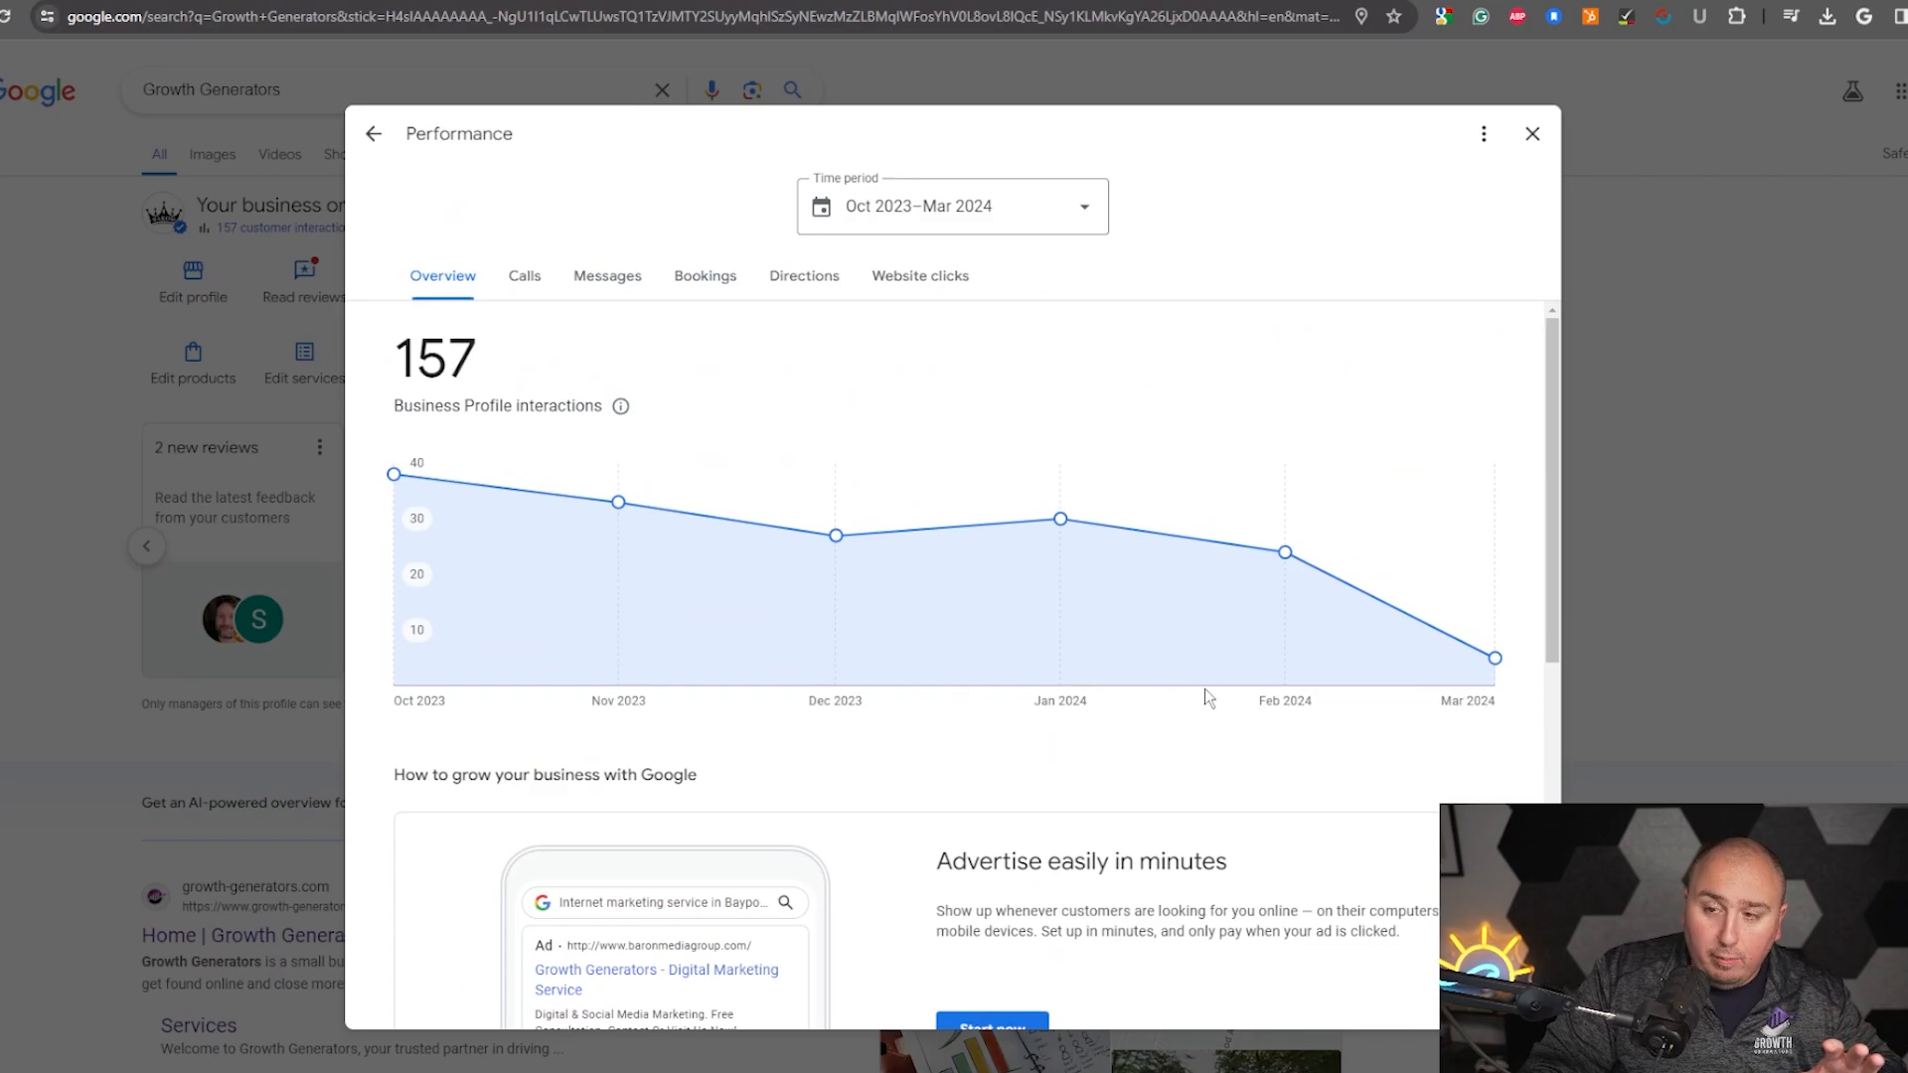
- Browse the Calls, Messages, Bookings, Directions and Website clicks tabs of the Performance report
{"action": "left_click", "coordinate": [527, 290]}
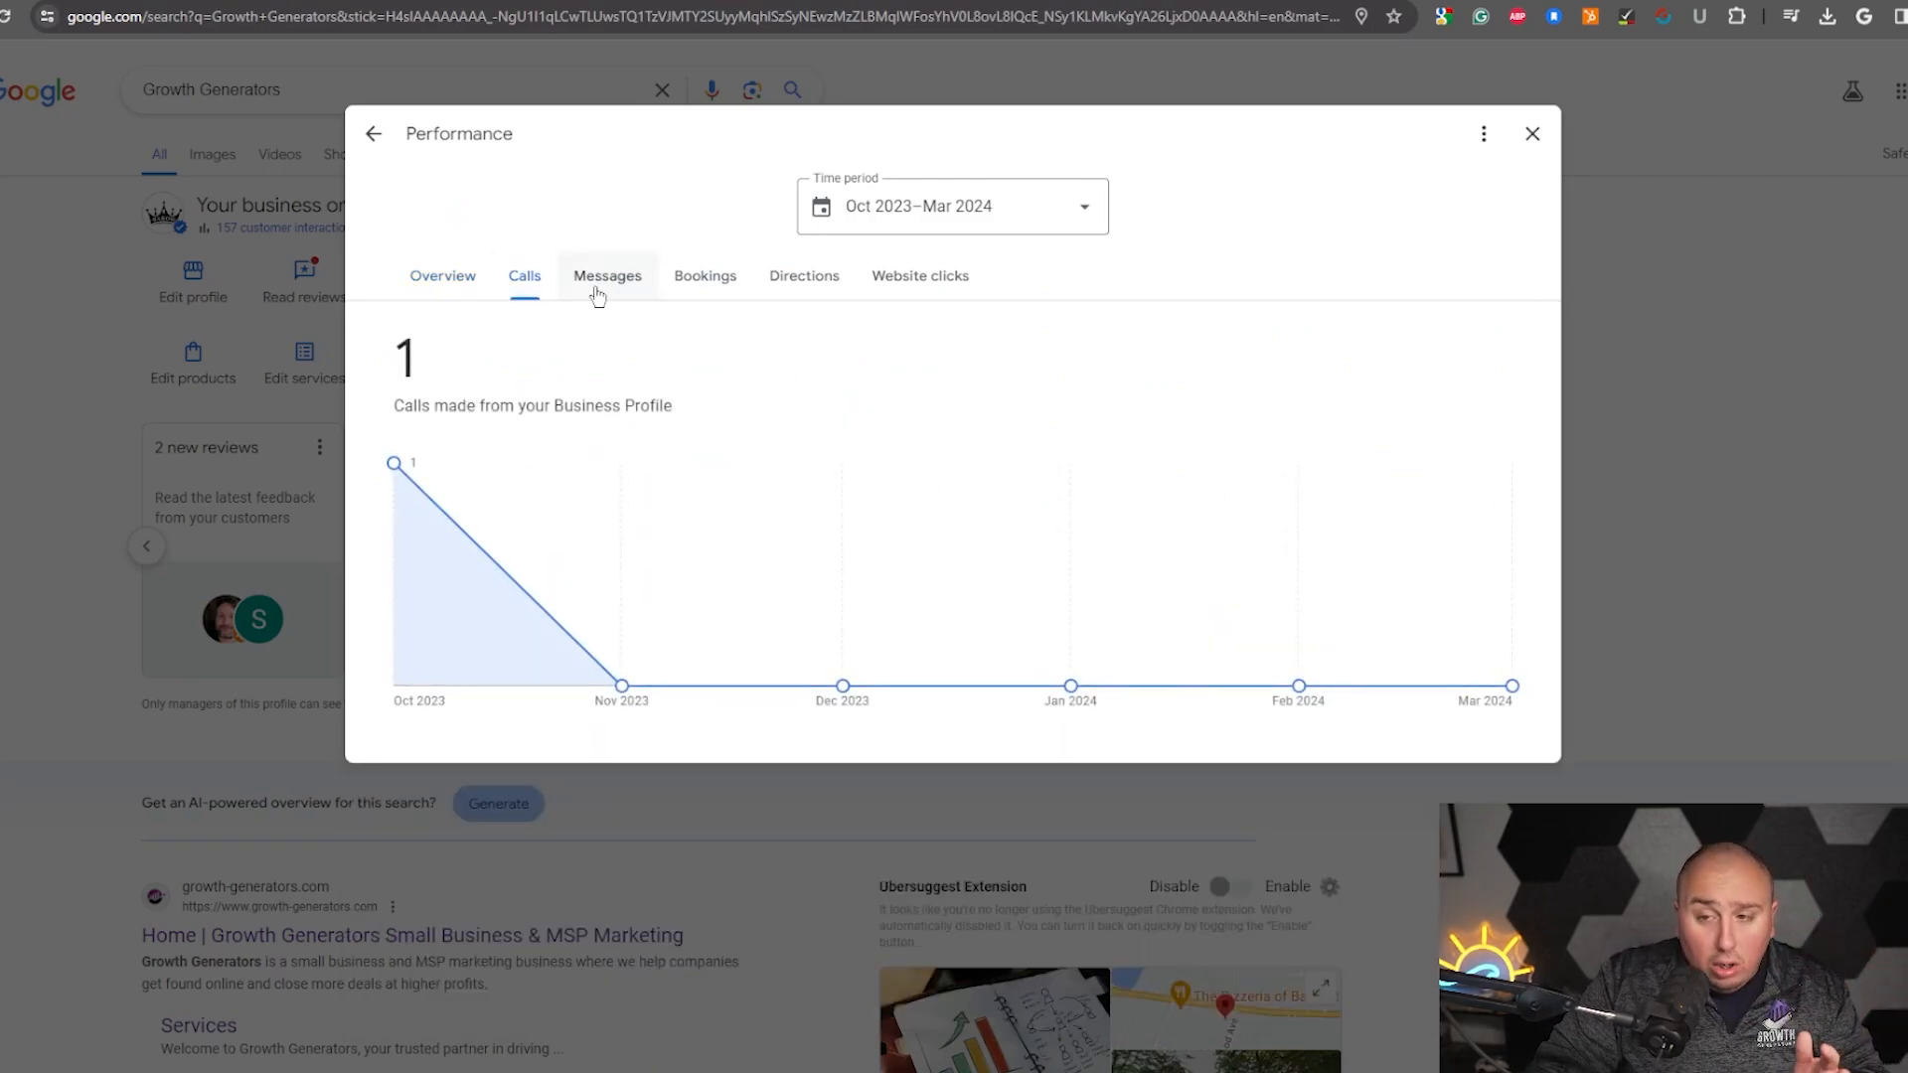
{"action": "left_click", "coordinate": [599, 293]}
{"action": "left_click", "coordinate": [701, 287]}
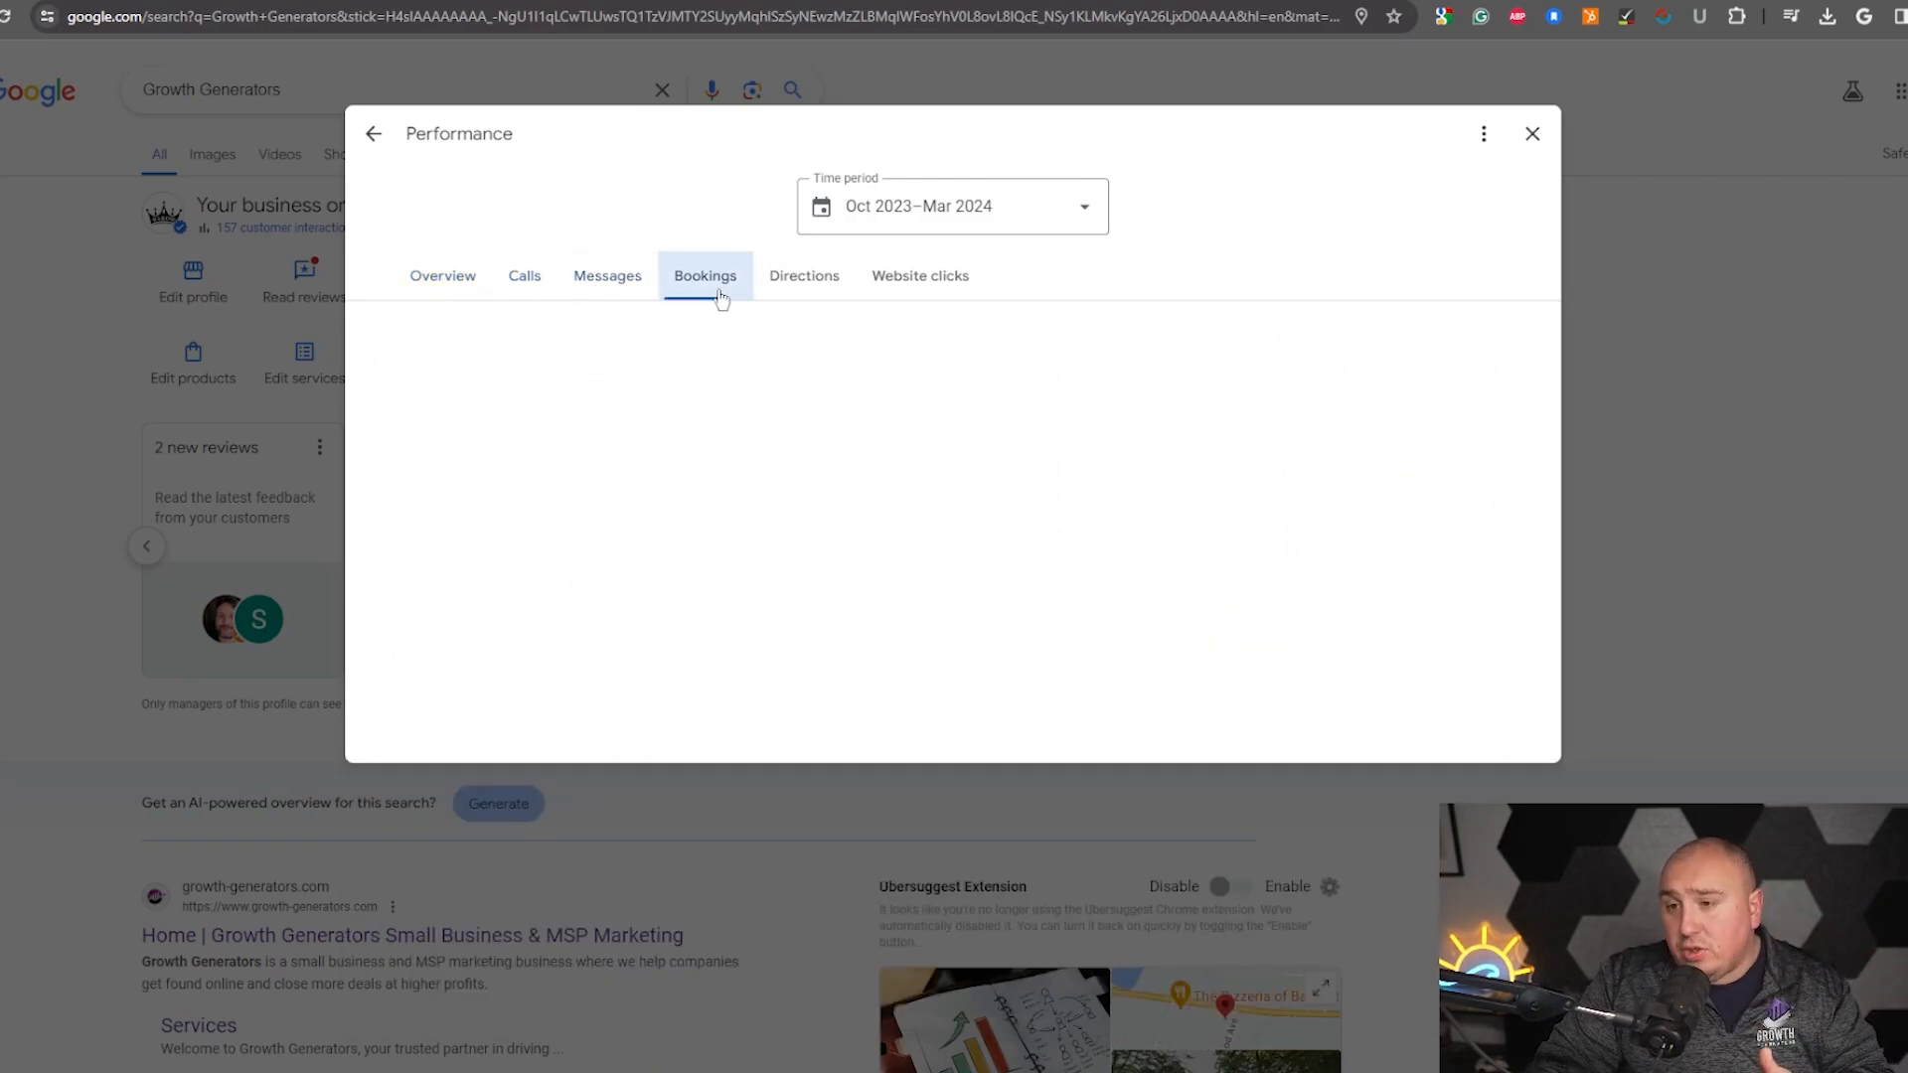
{"action": "left_click", "coordinate": [801, 286]}
{"action": "left_click", "coordinate": [914, 290]}
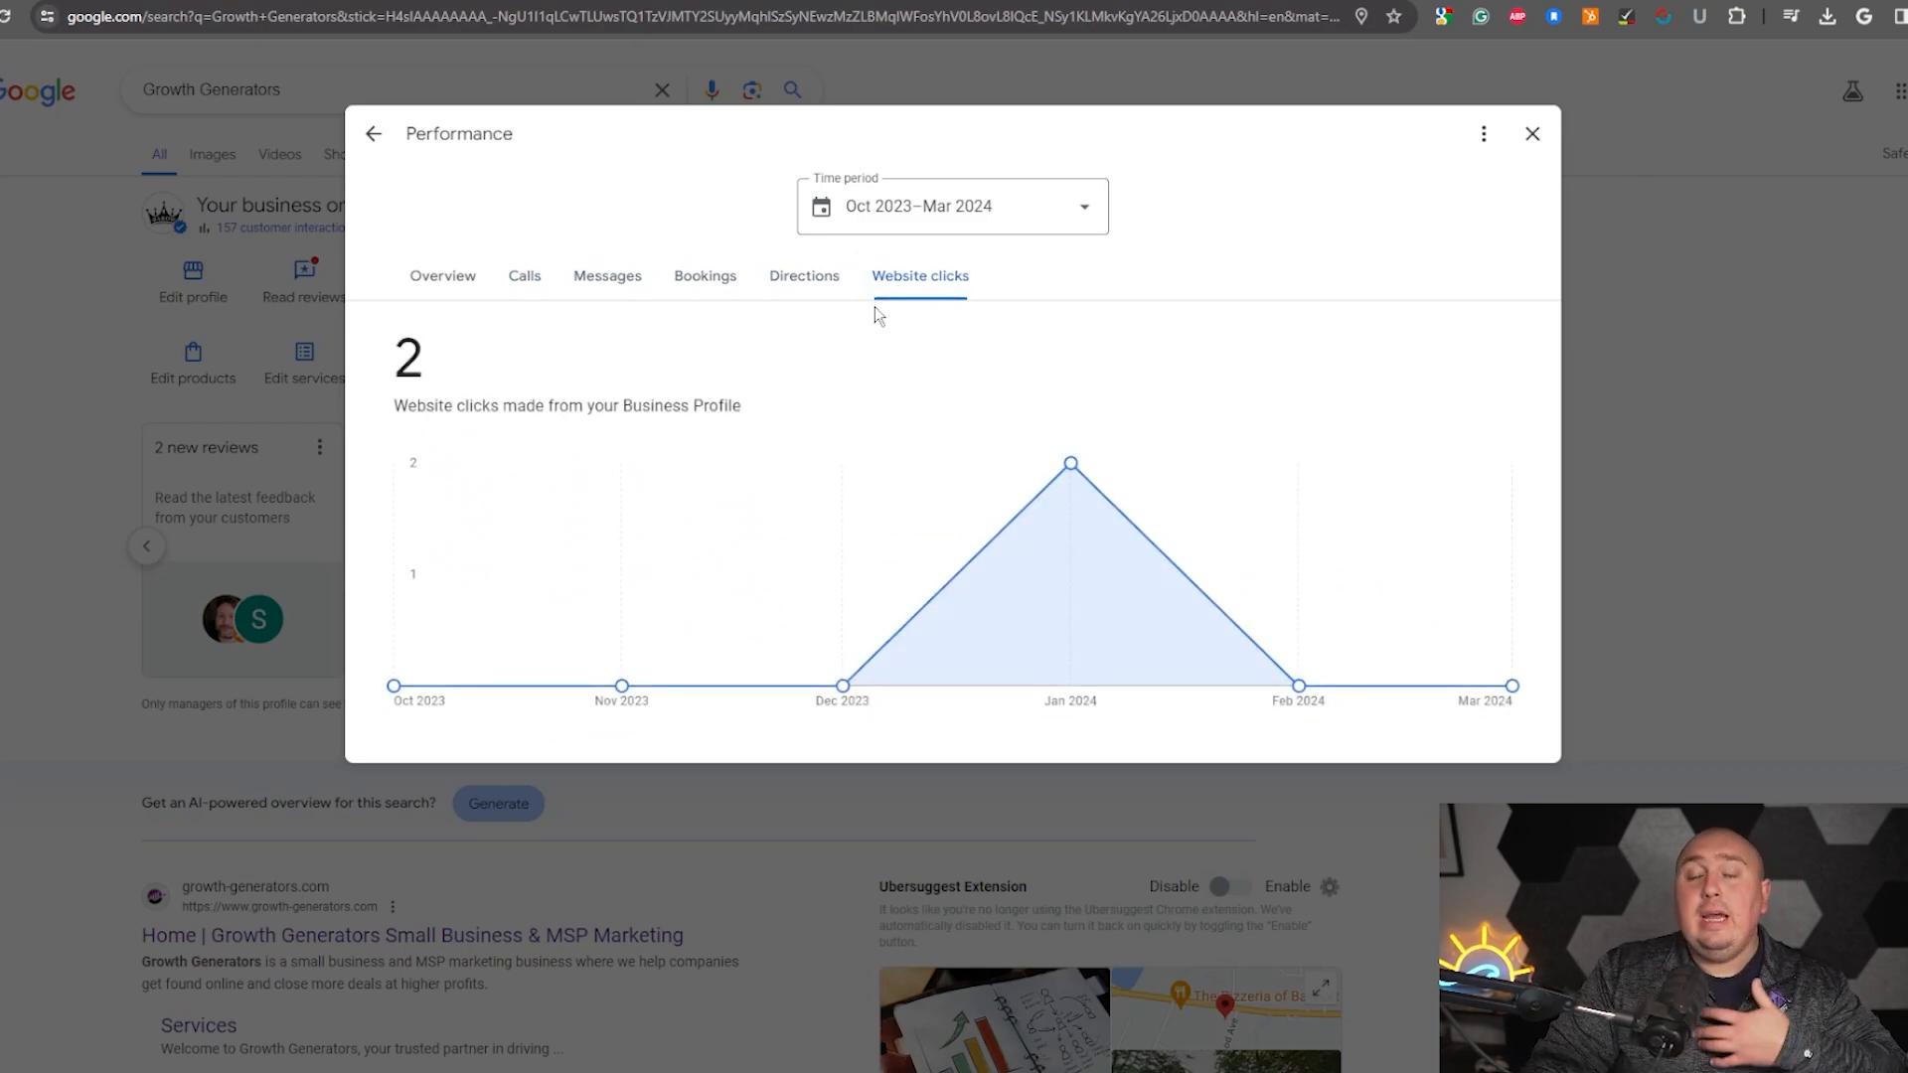